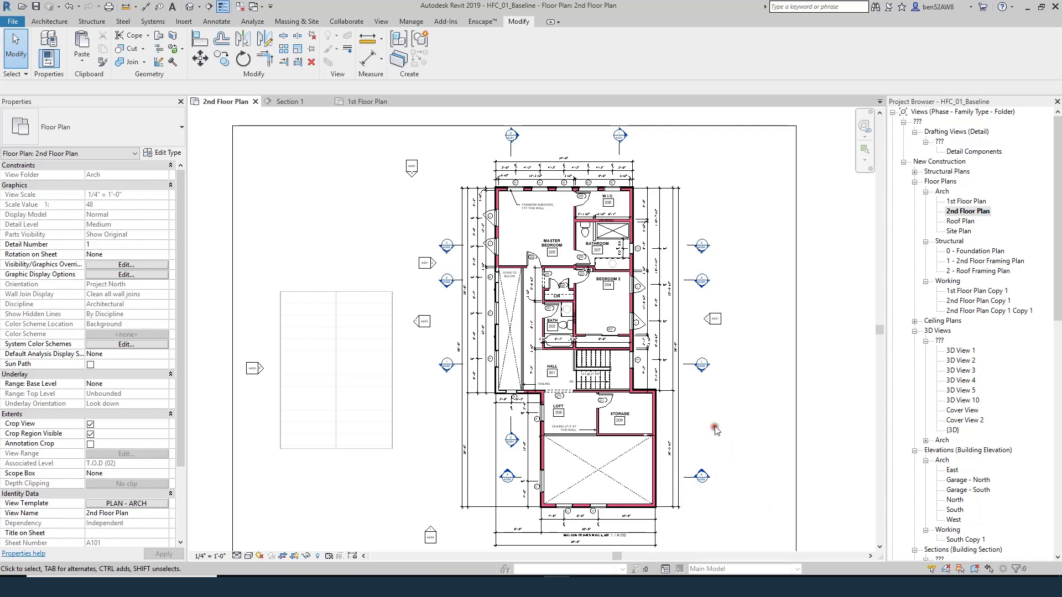
# - Open the Section 1 view and cycle through the open section, 3D and 2nd Floor Plan views to compare them
pyautogui.doubleClick(698, 368)
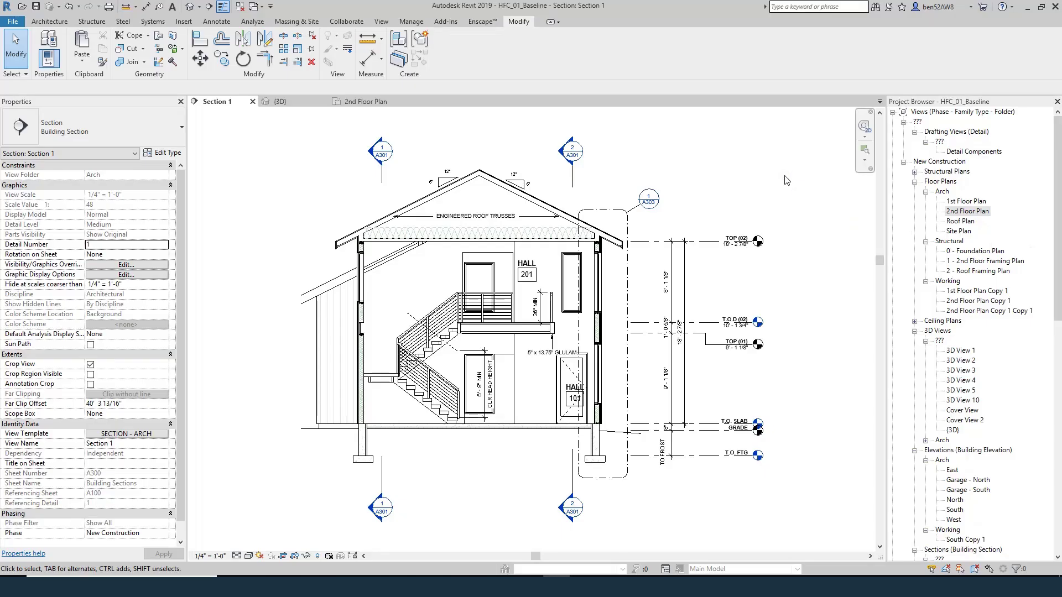
pyautogui.press('ctrl')
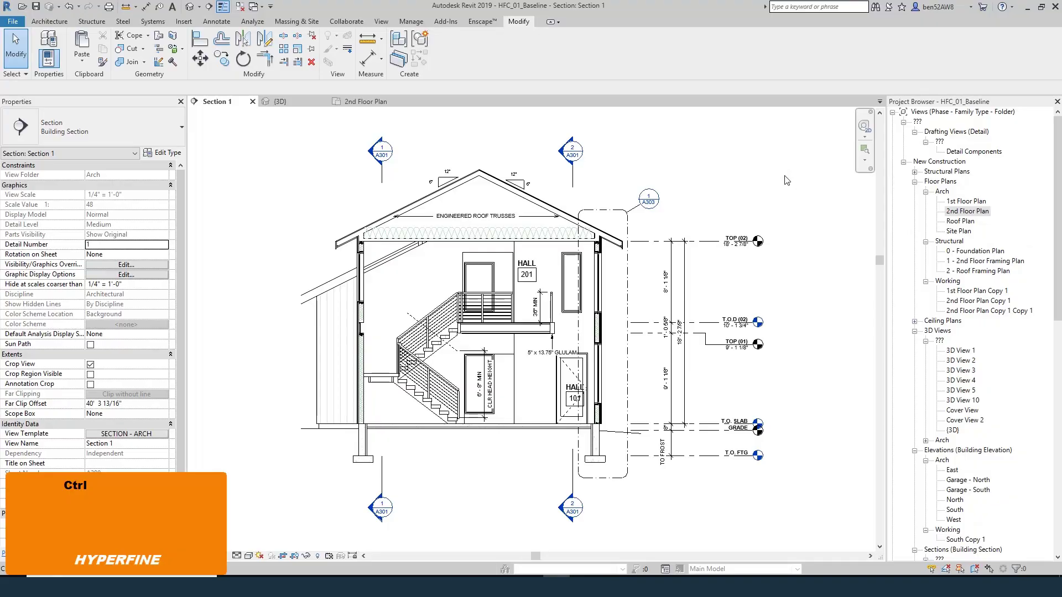
pyautogui.hotkey('ctrl', 'Tab')
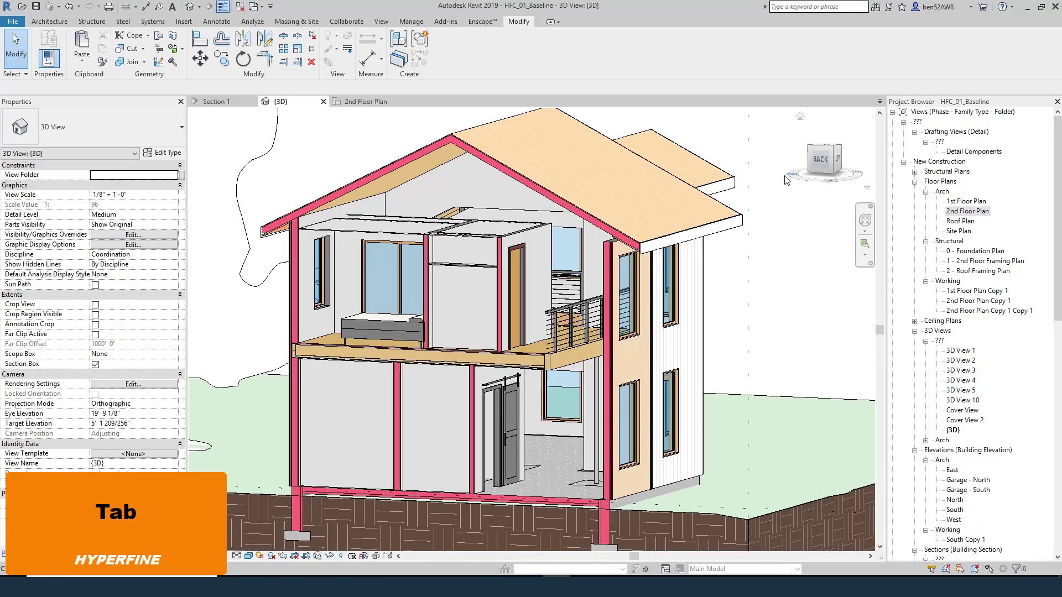
pyautogui.press('ctrl')
pyautogui.hotkey('ctrl', 'Tab')
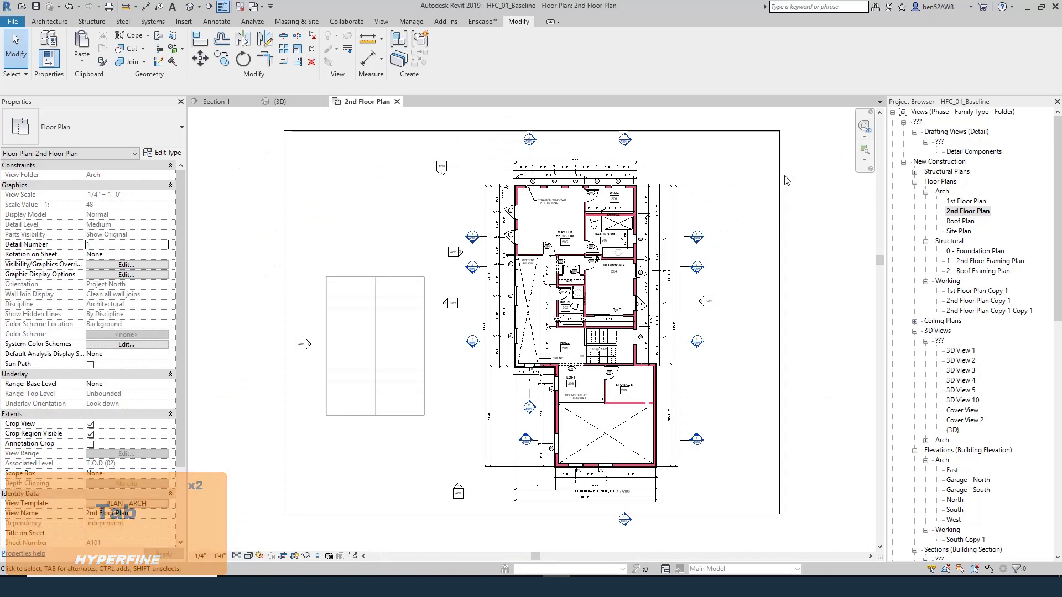
pyautogui.press('ctrl')
pyautogui.press('ctrl')
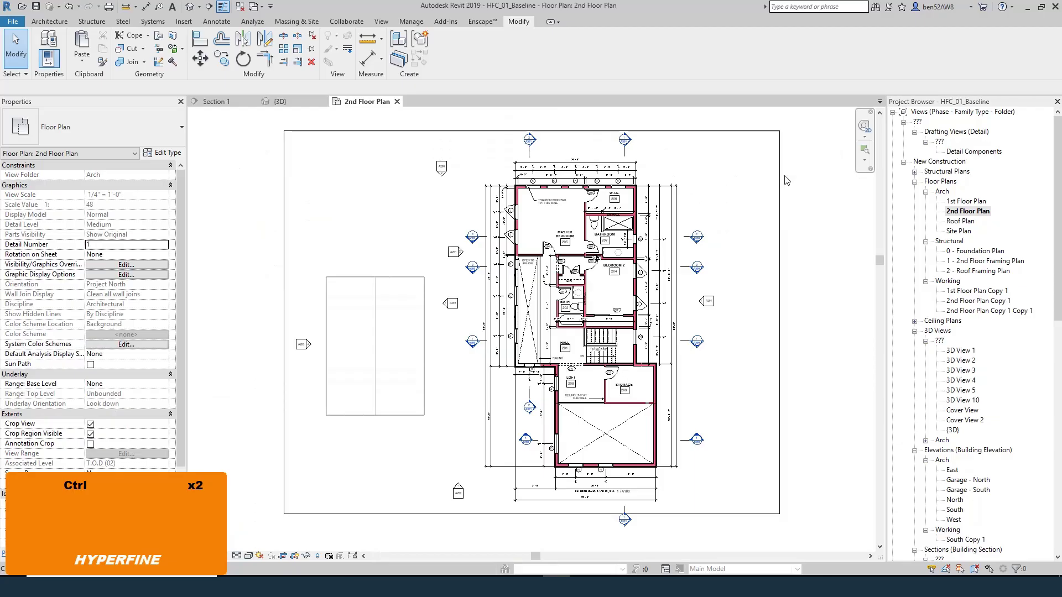
pyautogui.hotkey('ctrl', 'Tab')
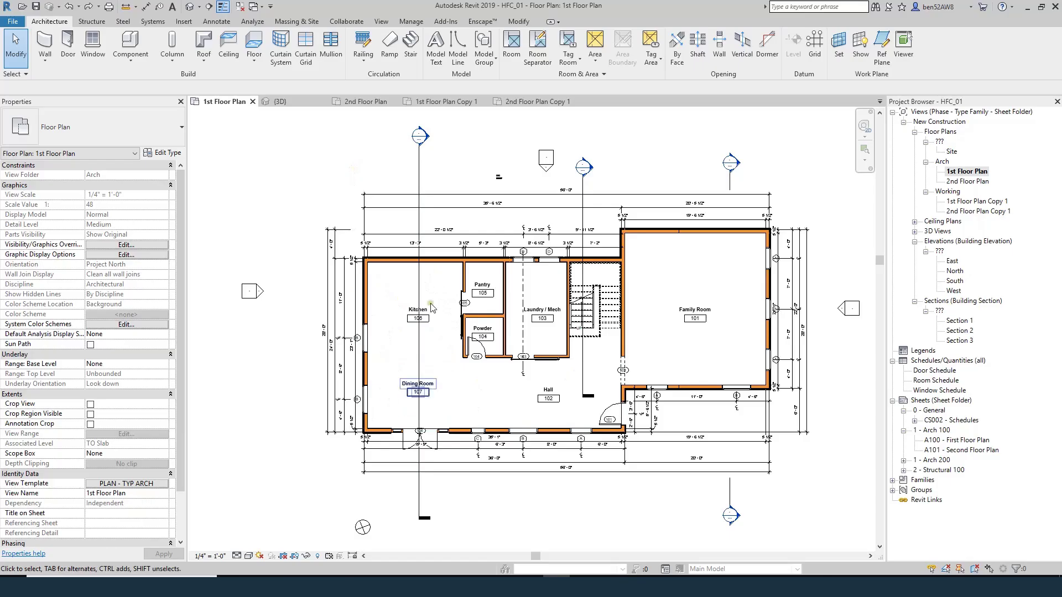
# - Move the section line that cuts the Kitchen and Dining Room sideways in the 1st Floor Plan
pyautogui.scroll(2, 357, 463)
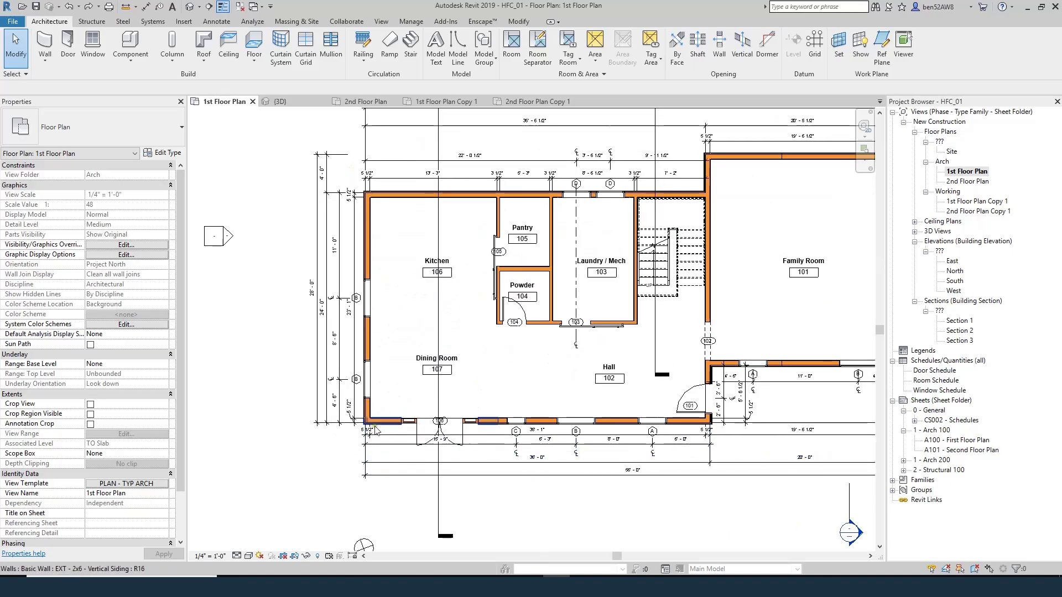
pyautogui.click(439, 330)
pyautogui.moveTo(439, 330); pyautogui.dragTo(384, 424)
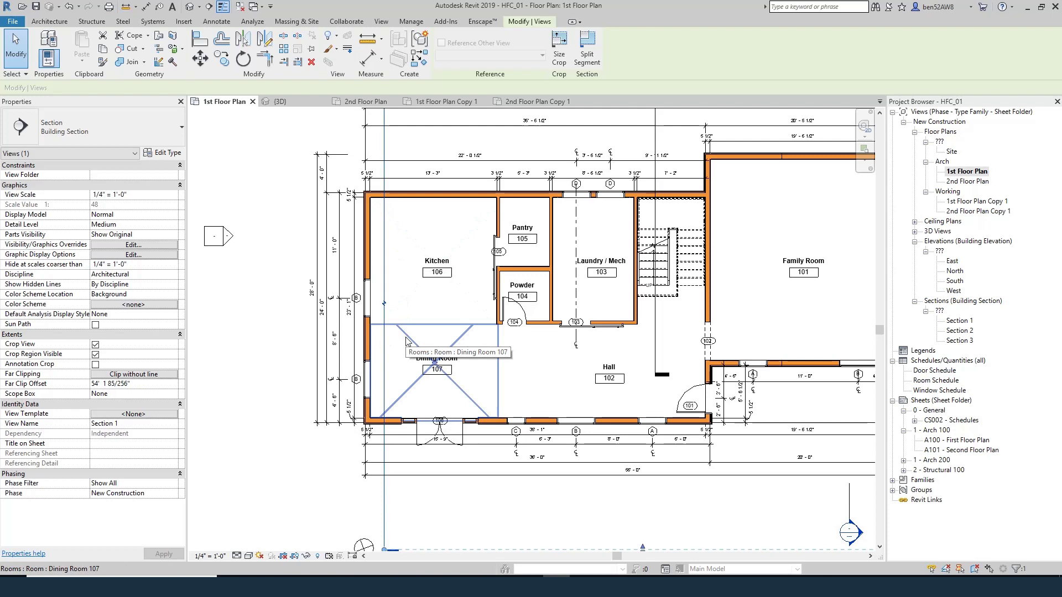
pyautogui.scroll(1, 406, 341)
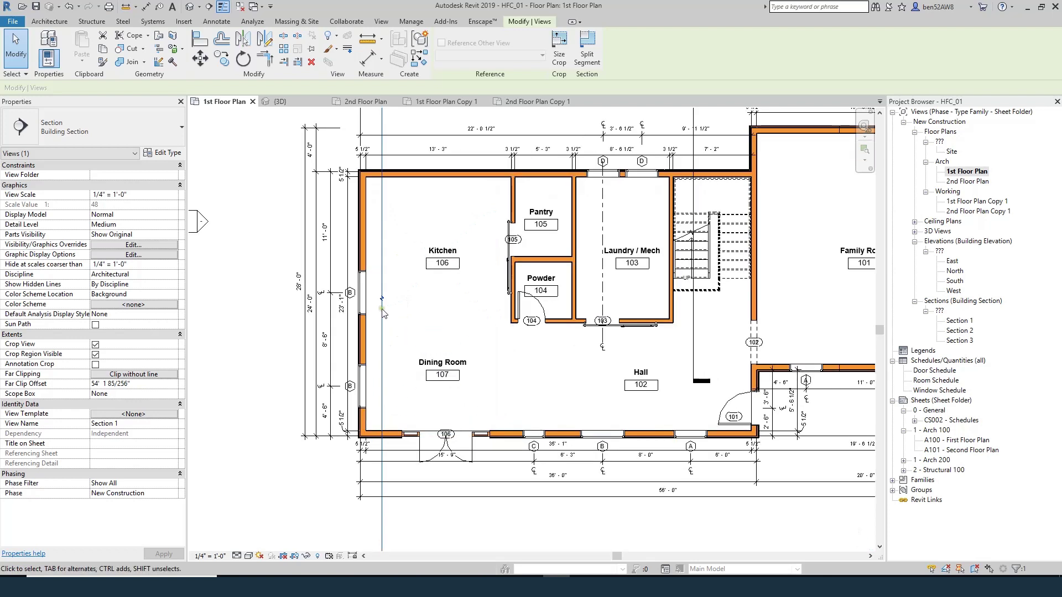
pyautogui.press('Escape')
pyautogui.moveTo(382, 233); pyautogui.dragTo(425, 238)
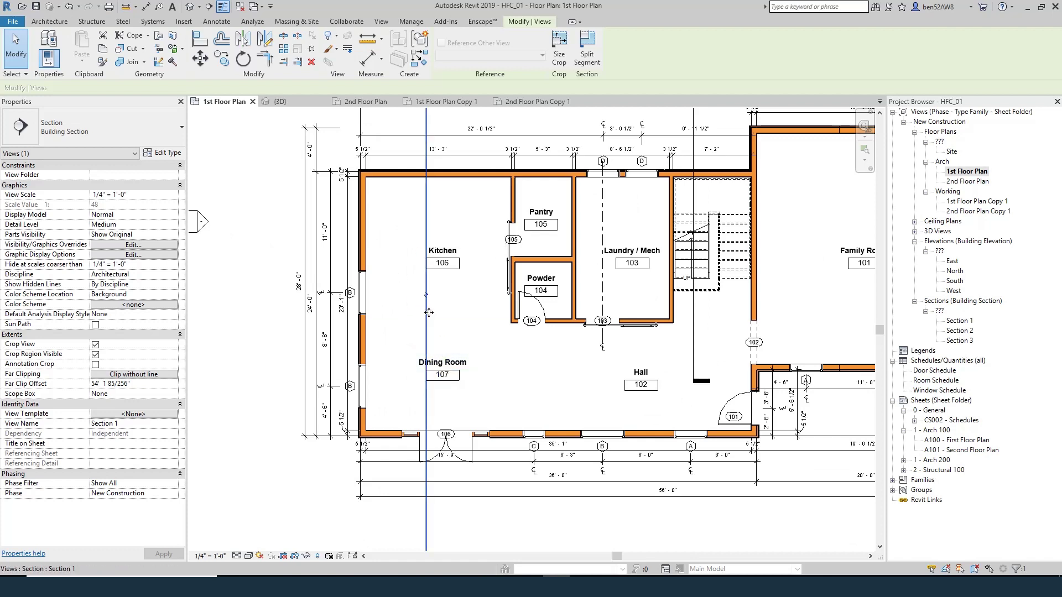
pyautogui.moveTo(428, 313)
pyautogui.mouseDown()
pyautogui.moveTo(398, 317)
pyautogui.moveTo(430, 315)
pyautogui.mouseUp()
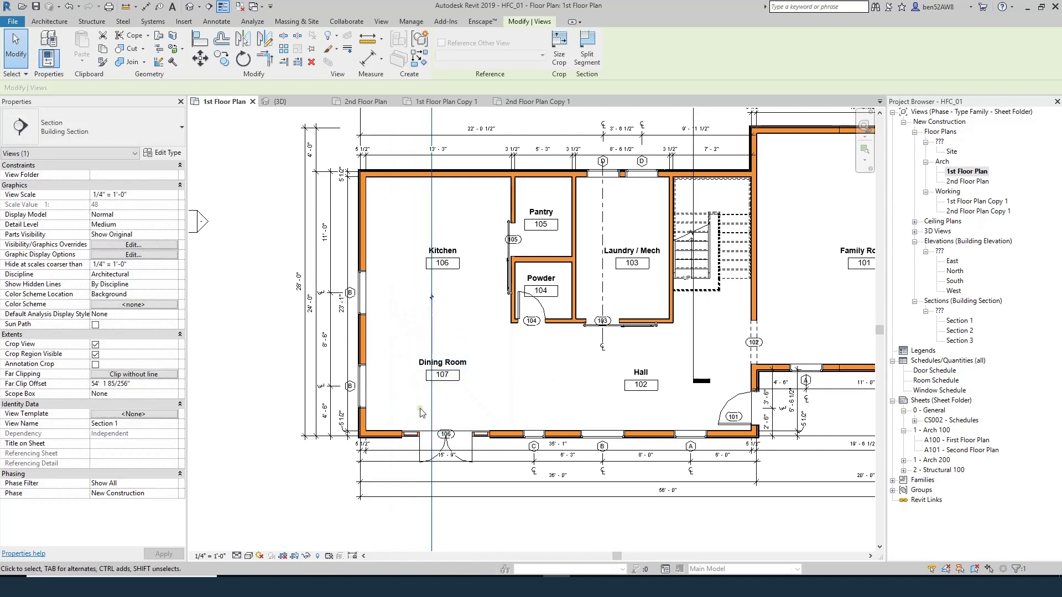
# - Select every instance of the building section and delete Section 1, Section 2 and Section 3
pyautogui.scroll(-3, 428, 385)
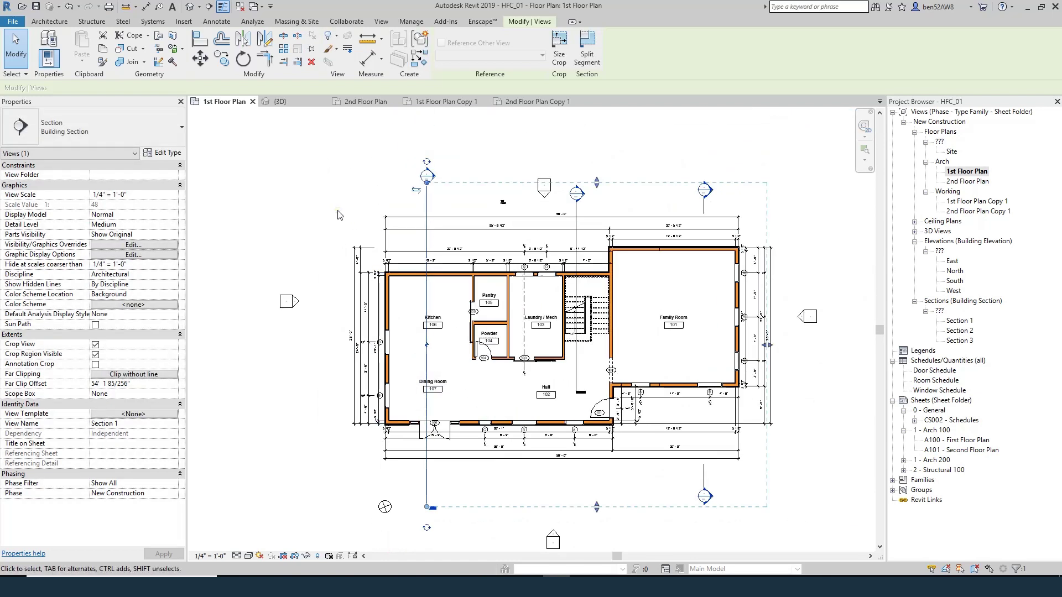
pyautogui.press('s')
pyautogui.press('a')
pyautogui.press('Delete')
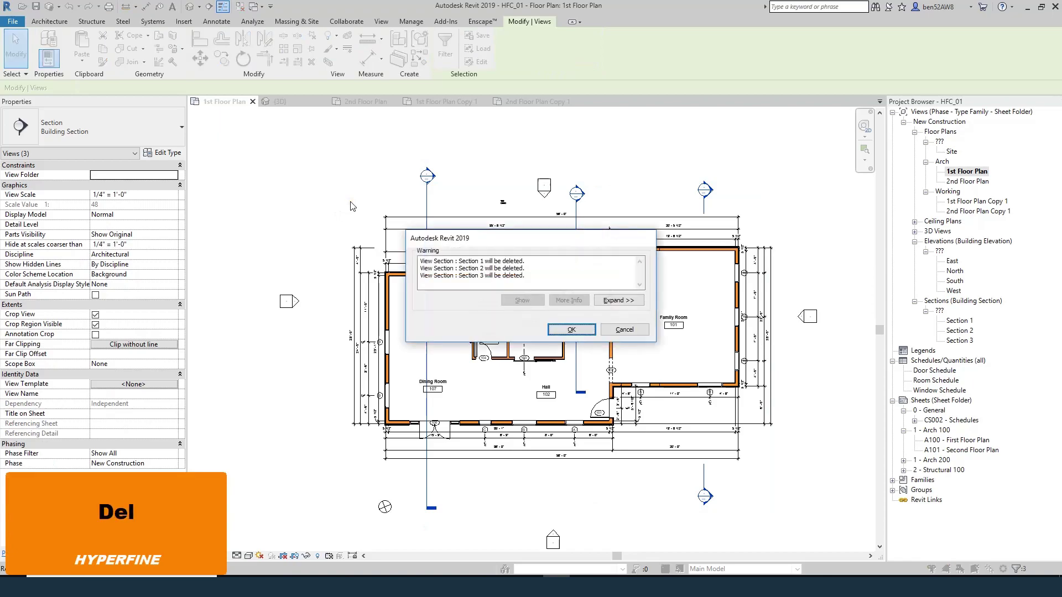
pyautogui.click(573, 336)
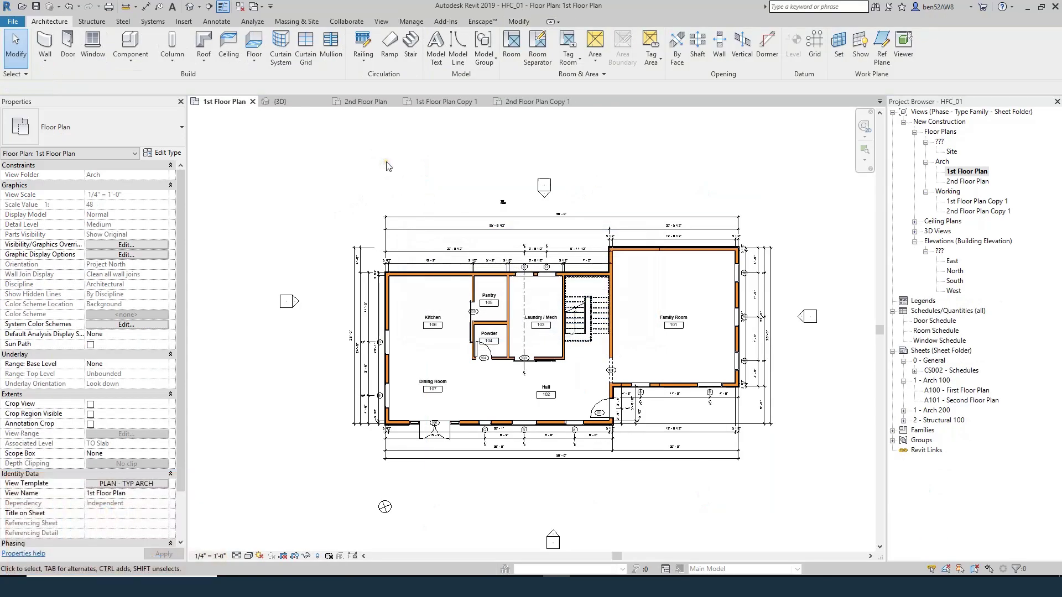
# - Draw a new building section vertically through the Kitchen and Dining Room, extending beyond the exterior walls and looking toward the Family Room
pyautogui.press('s')
pyautogui.press('e')
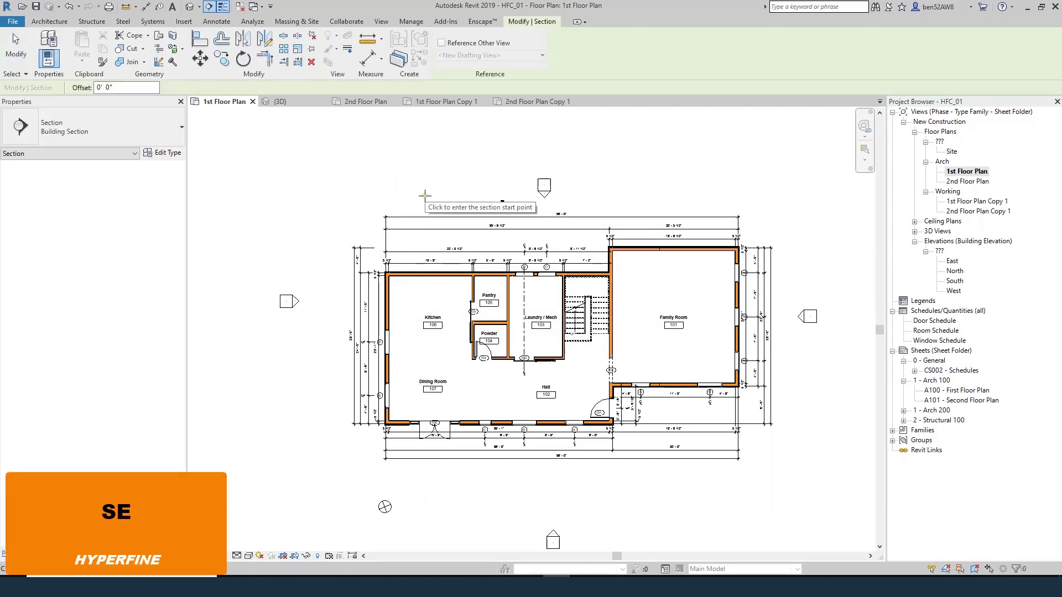
pyautogui.click(425, 191)
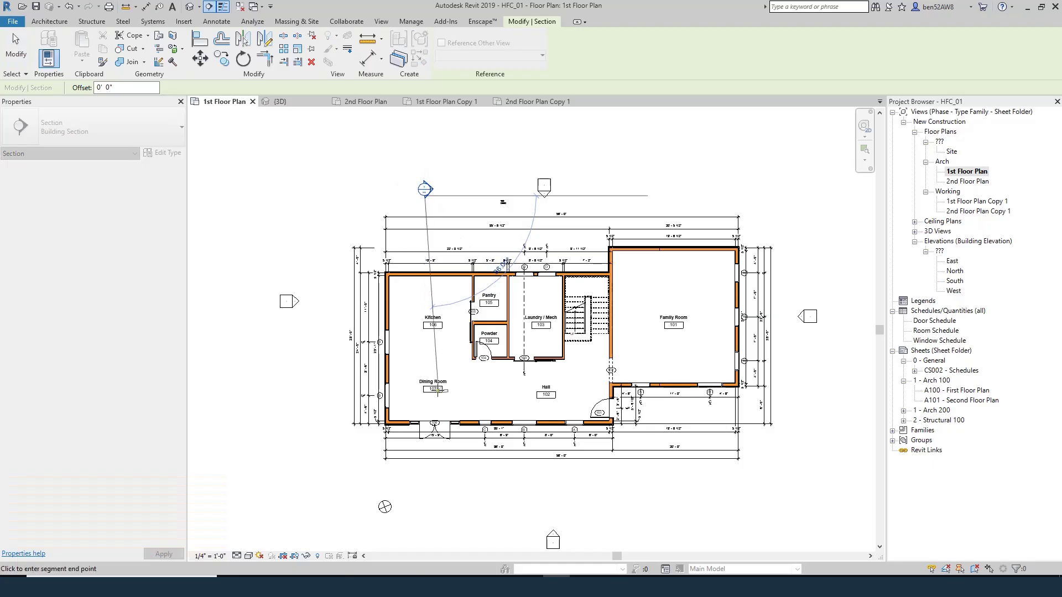
pyautogui.click(424, 488)
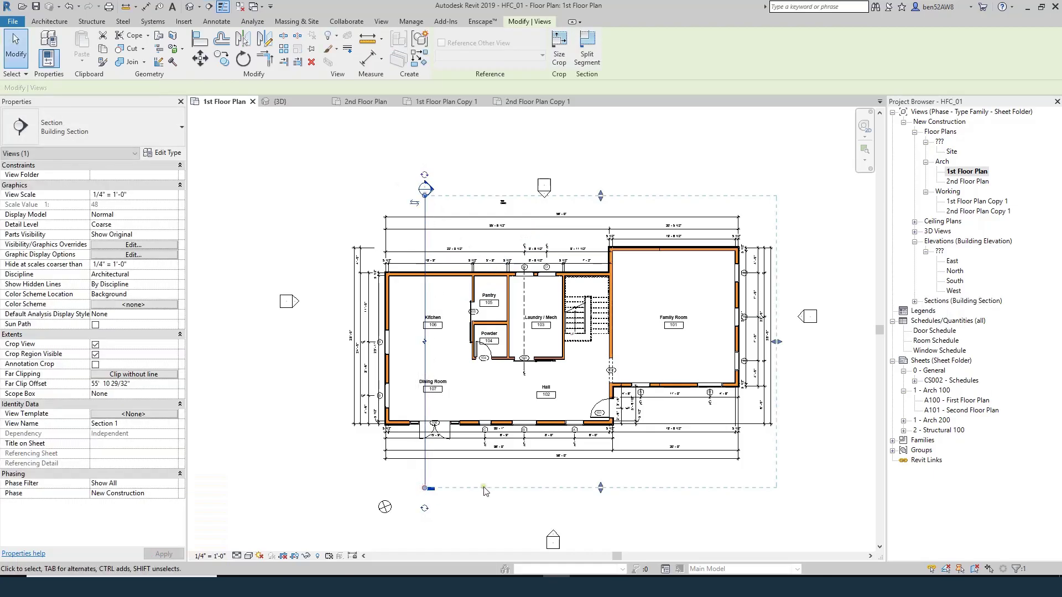
pyautogui.press('Escape')
pyautogui.press('Escape')
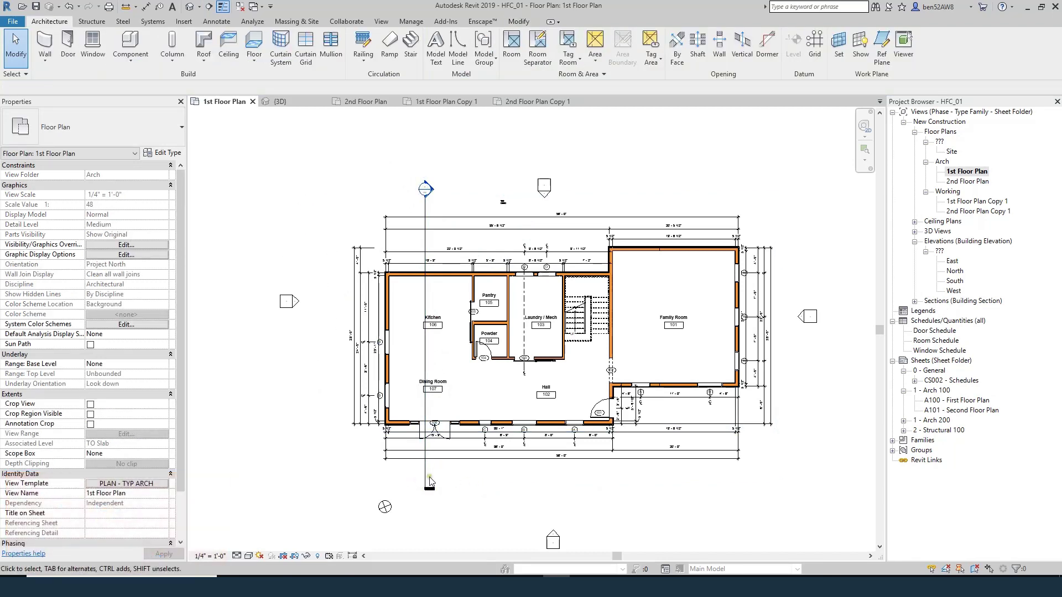
# - In the 2nd Floor Plan, nudge the section line two small increments left, onto the wall between the W.I.C. and Master Bathroom
pyautogui.scroll(2, 428, 469)
pyautogui.scroll(1, 427, 468)
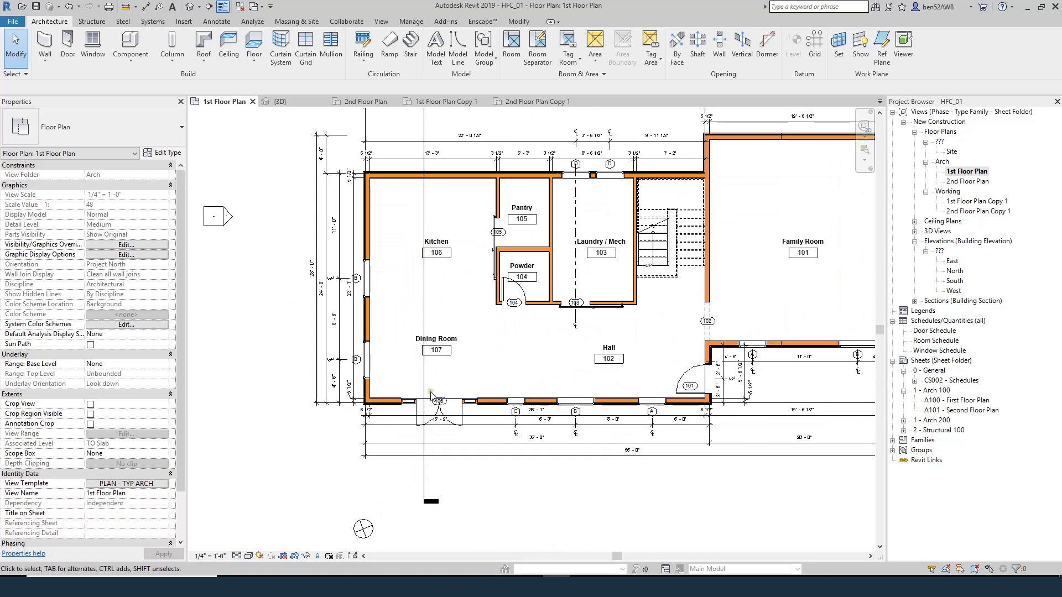
pyautogui.doubleClick(968, 181)
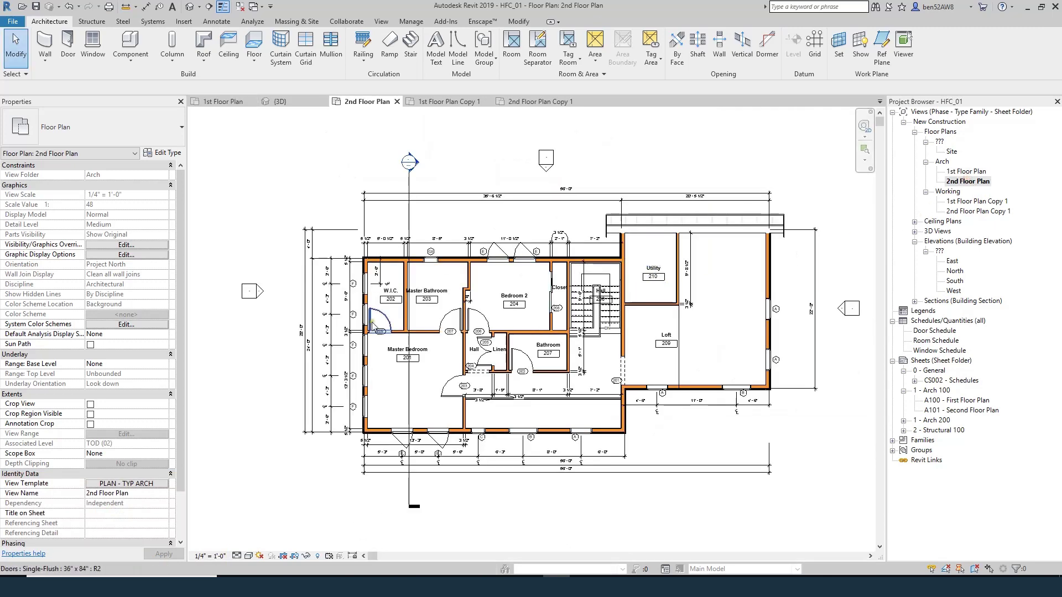
pyautogui.scroll(3, 389, 305)
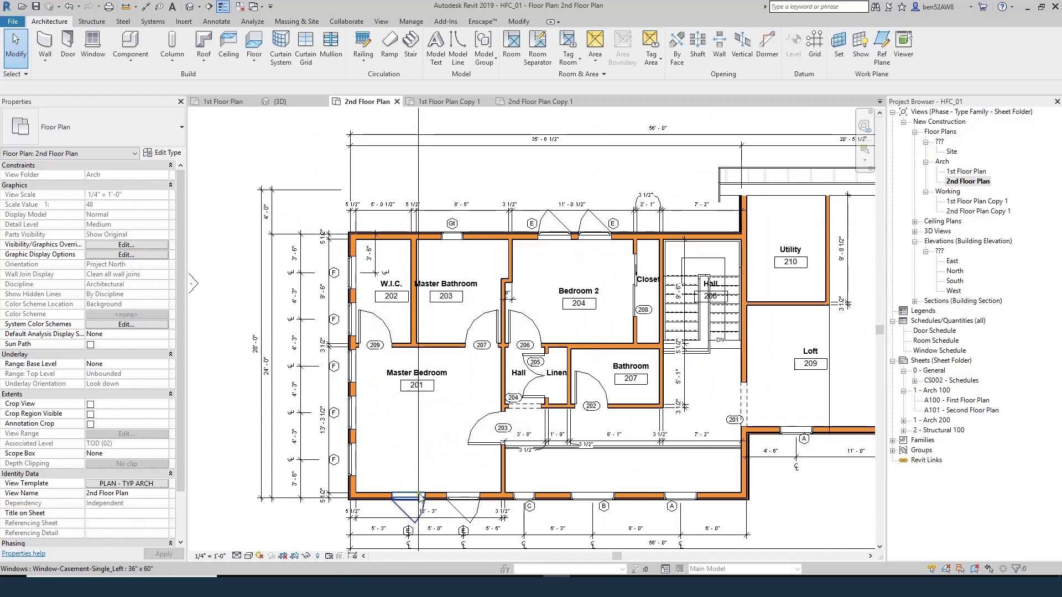
pyautogui.click(419, 410)
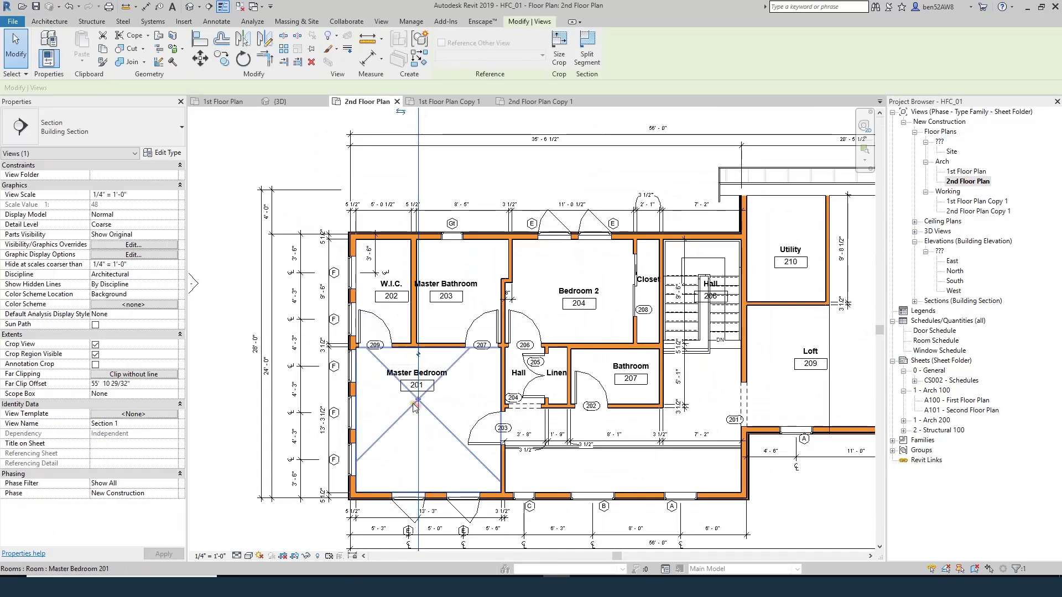
pyautogui.press('Left')
pyautogui.press('Left')
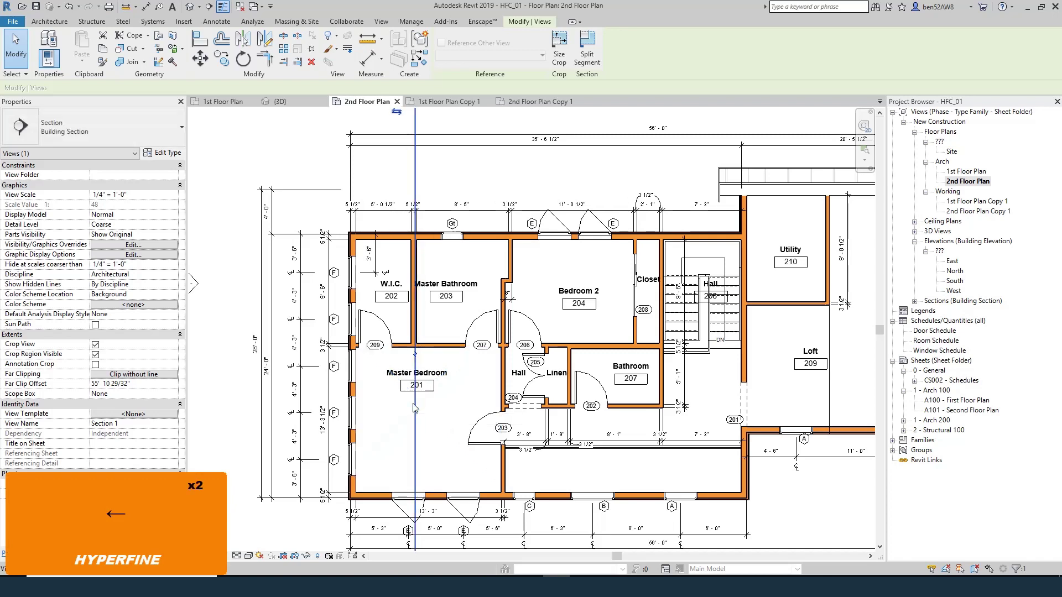
pyautogui.press('Escape')
# - Nudge the section line one large increment right, clear of the wall and into the Master Bathroom
pyautogui.scroll(2, 422, 245)
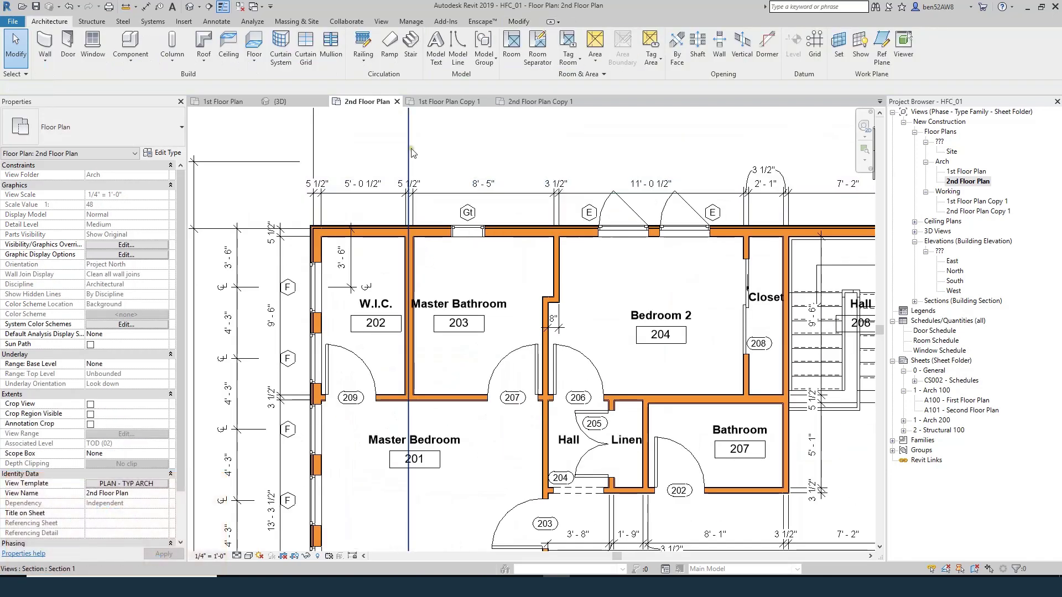
pyautogui.scroll(-2, 419, 309)
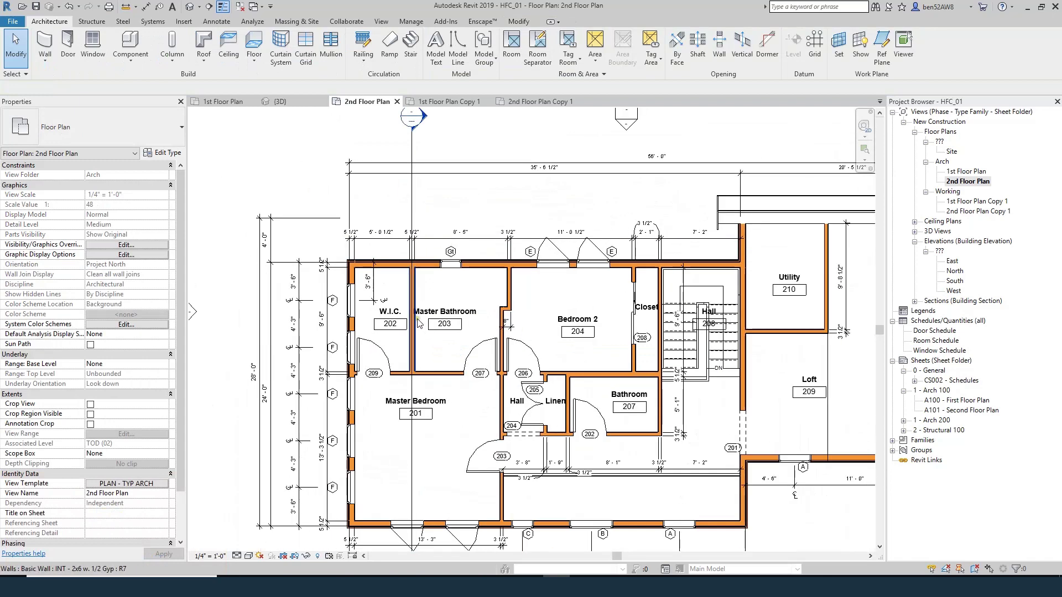
pyautogui.click(412, 197)
pyautogui.hotkey('shift', 'Right')
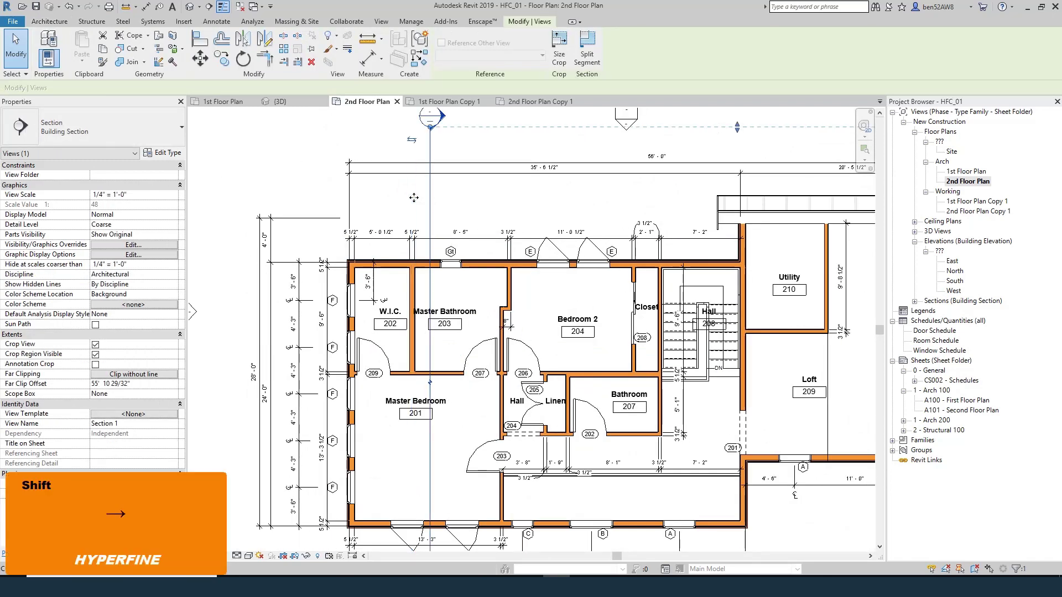
pyautogui.click(308, 147)
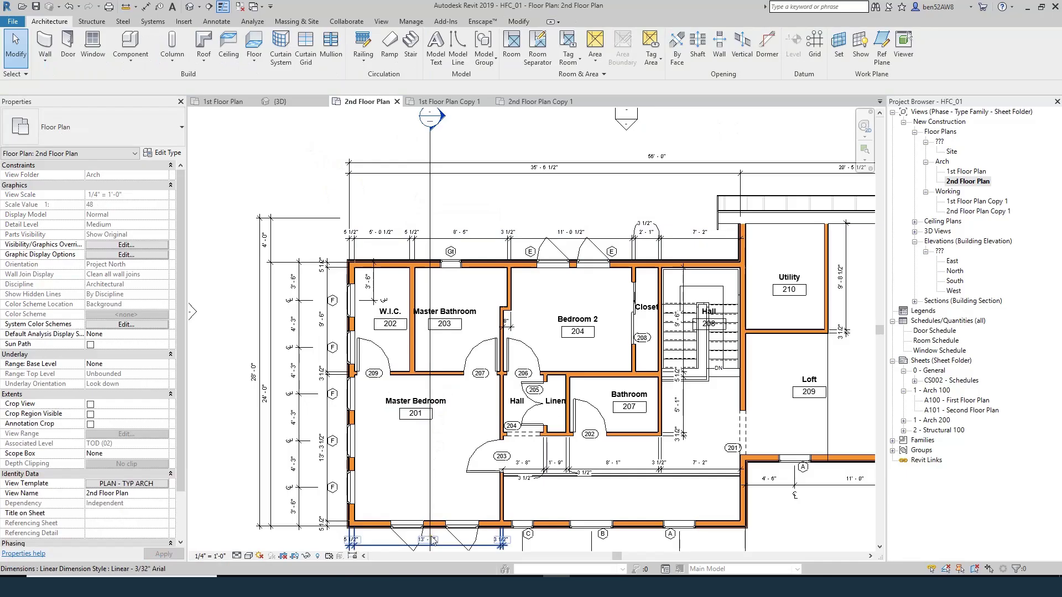
# - Draw two vertical Drafting - Red detail lines into the Master Bedroom from both edges of the left window in its lower exterior wall
pyautogui.scroll(3, 430, 534)
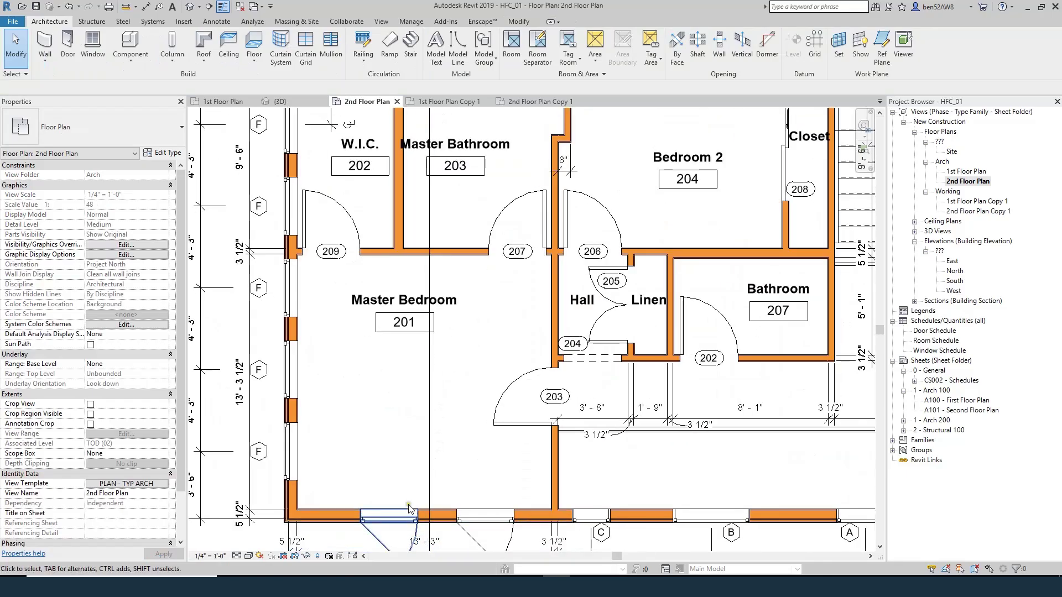
pyautogui.scroll(-2, 455, 465)
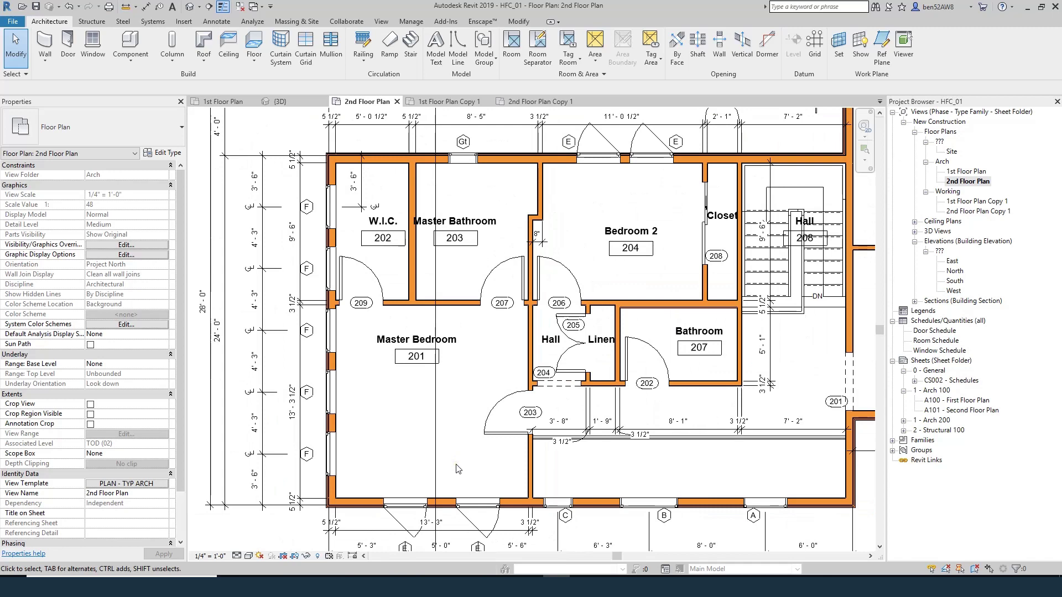
pyautogui.scroll(-1, 457, 469)
pyautogui.scroll(2, 386, 471)
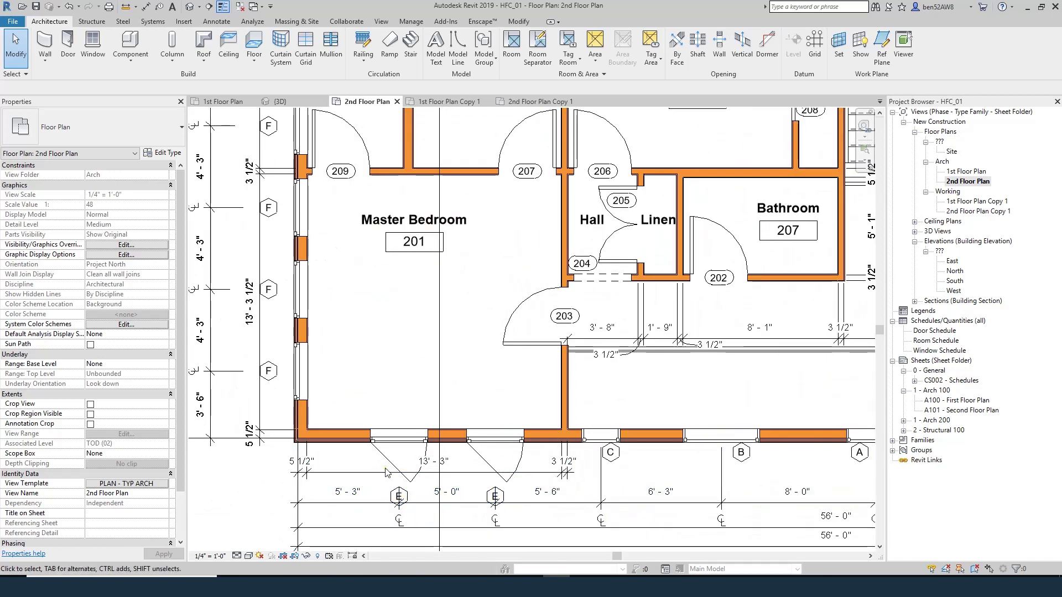
pyautogui.press('d')
pyautogui.press('l')
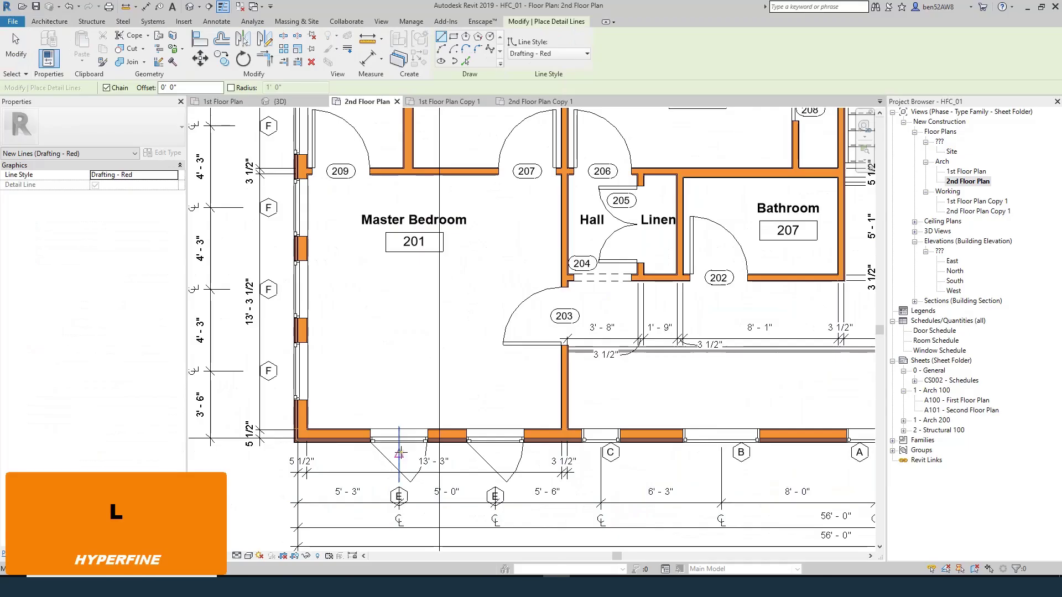
pyautogui.click(368, 430)
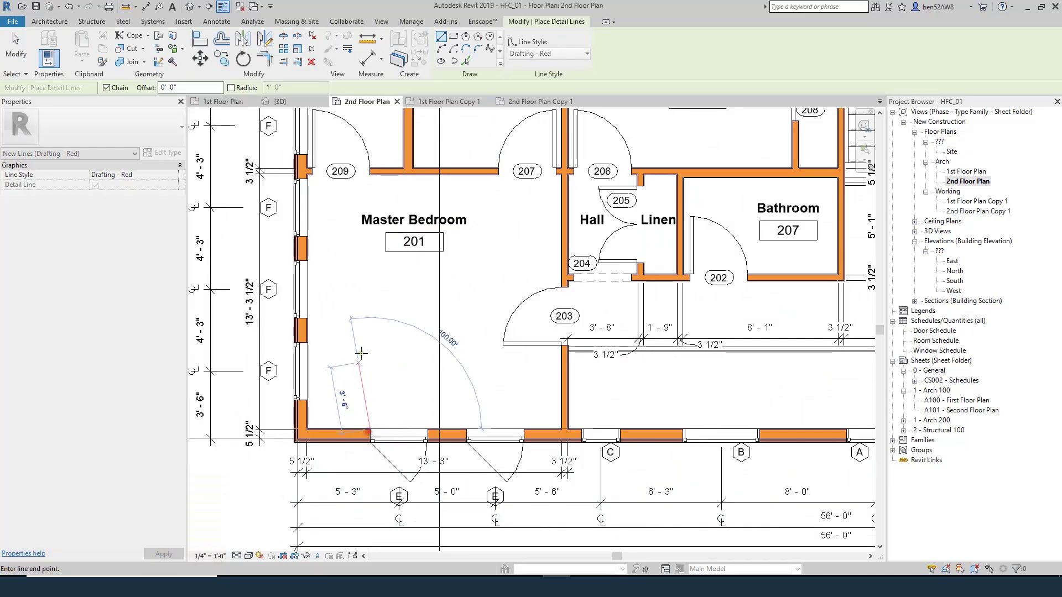
pyautogui.click(370, 350)
pyautogui.press('Escape')
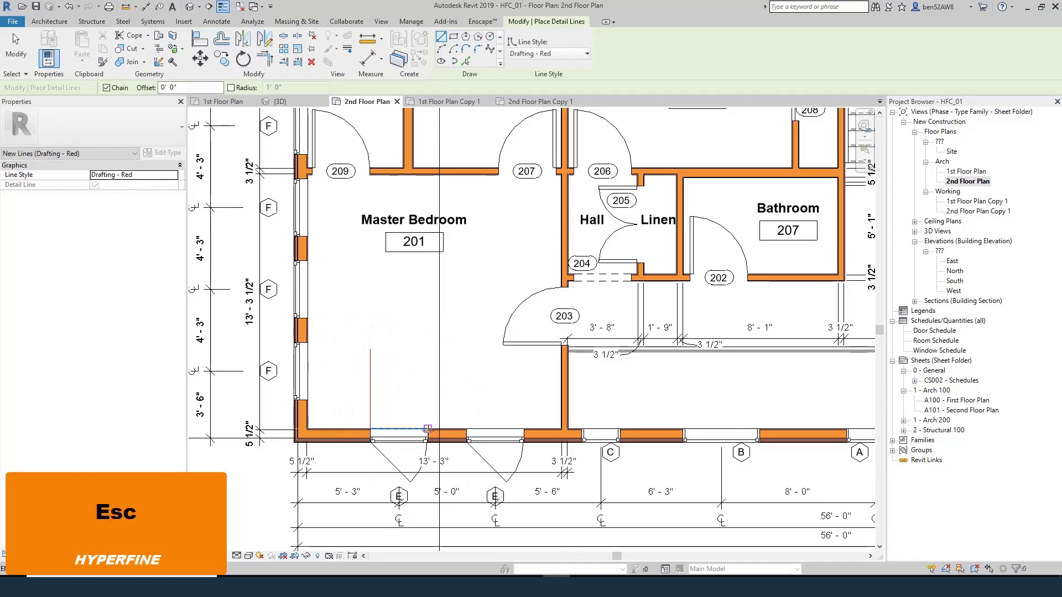
pyautogui.click(427, 429)
pyautogui.click(428, 350)
pyautogui.press('Escape')
pyautogui.press('Escape')
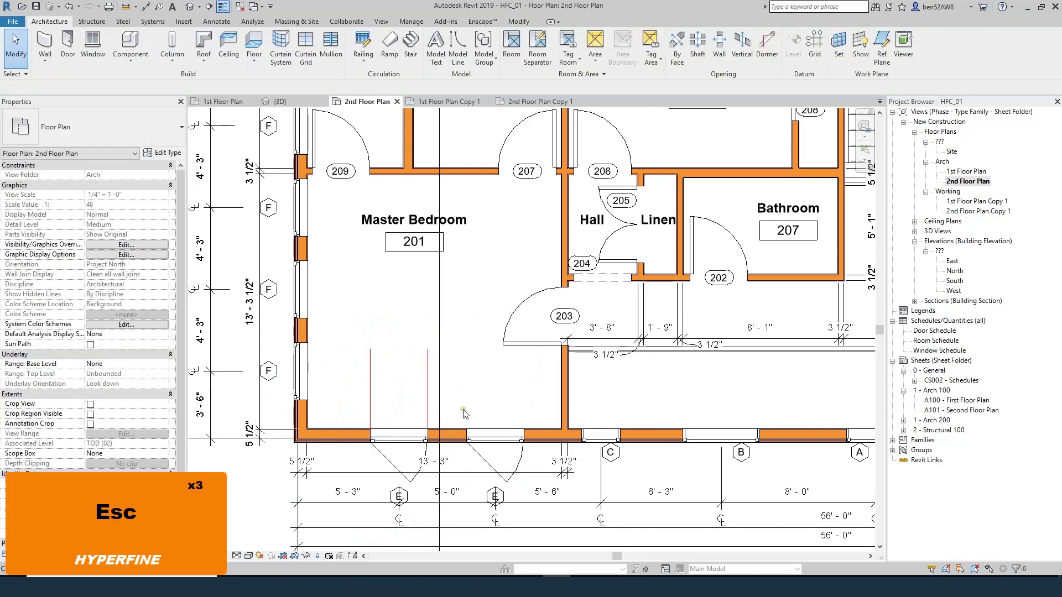
# - Draw two vertical Drafting - Red detail lines into the Master Bedroom from both edges of the right window in its lower exterior wall
pyautogui.press('d')
pyautogui.press('l')
pyautogui.click(466, 426)
pyautogui.click(466, 368)
pyautogui.press('Escape')
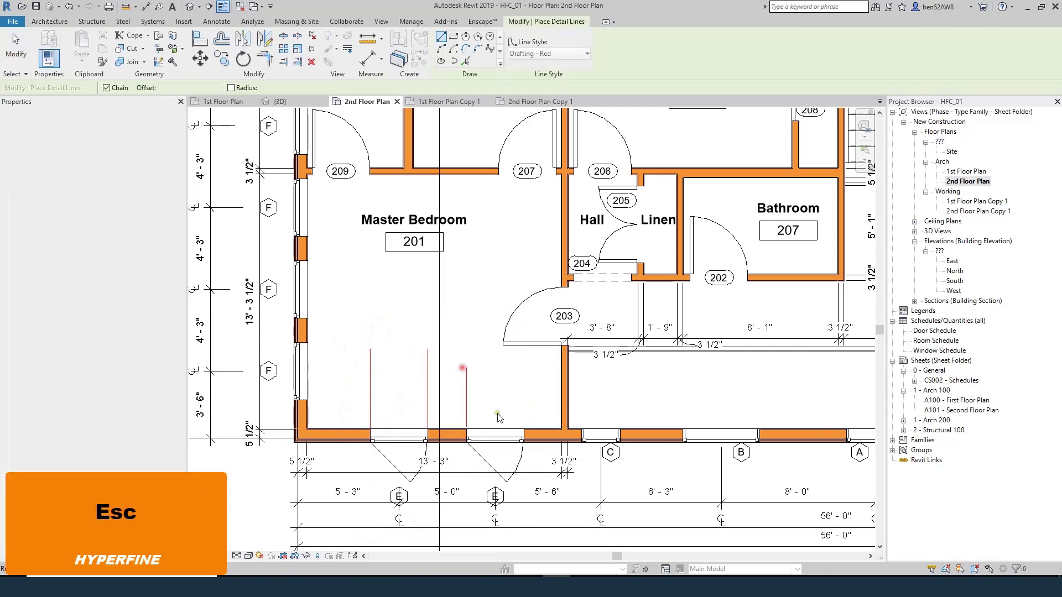
pyautogui.click(524, 428)
pyautogui.click(523, 368)
pyautogui.press('Escape')
pyautogui.press('Escape')
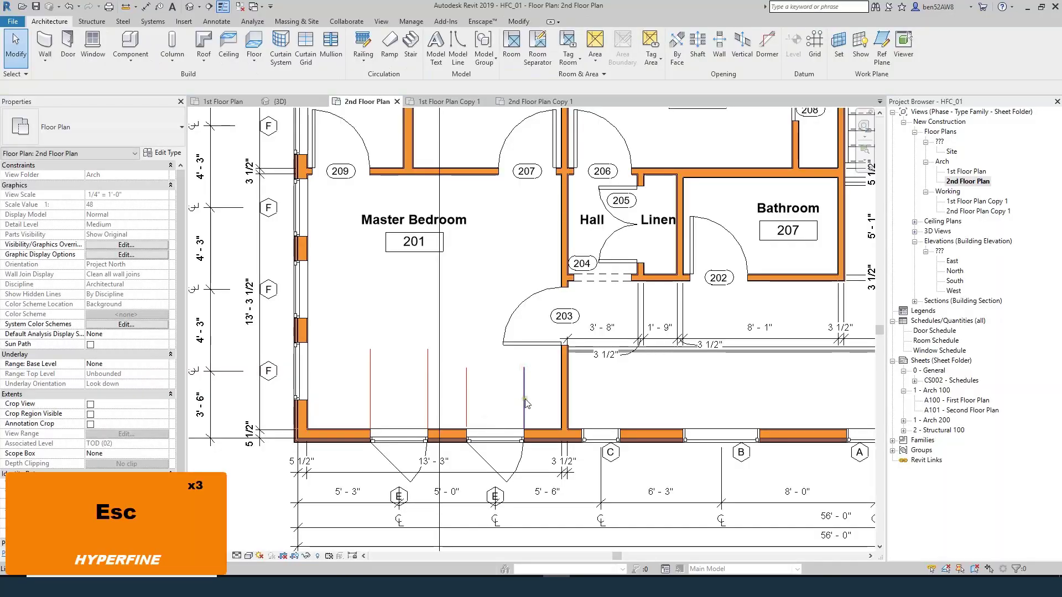
# - Cut the four red detail lines from the 2nd Floor Plan and paste them aligned to the same location in the 1st Floor Plan
pyautogui.click(523, 402)
pyautogui.keyDown('ctrl'); pyautogui.click(466, 392); pyautogui.keyUp('ctrl')
pyautogui.keyDown('ctrl'); pyautogui.click(428, 385); pyautogui.keyUp('ctrl')
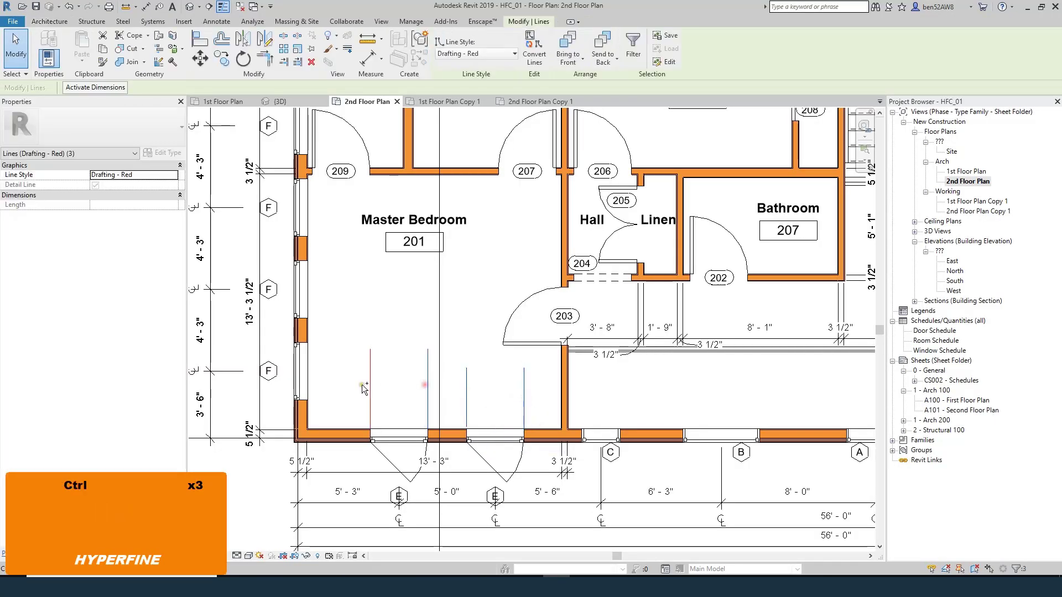
pyautogui.keyDown('ctrl'); pyautogui.click(365, 387); pyautogui.keyUp('ctrl')
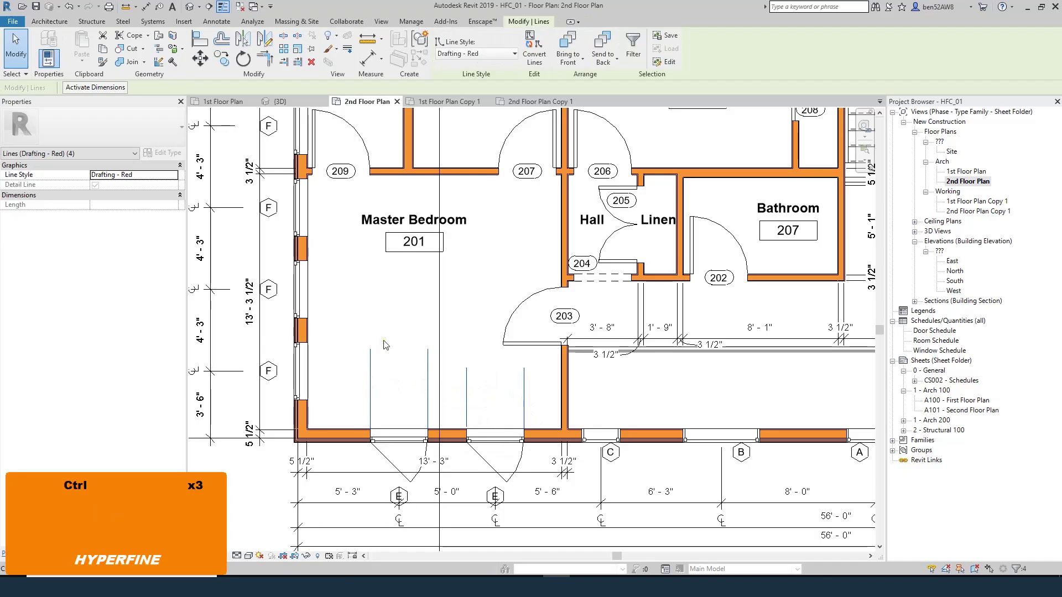
pyautogui.hotkey('ctrl', 'x')
pyautogui.doubleClick(967, 170)
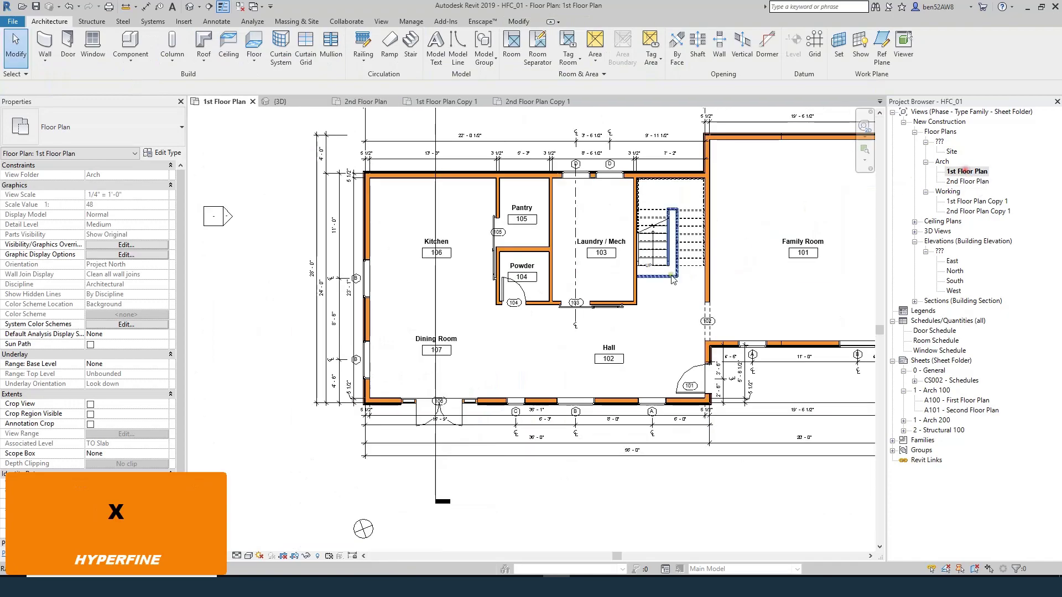
pyautogui.hotkey('ctrl', 'shift', 'v')
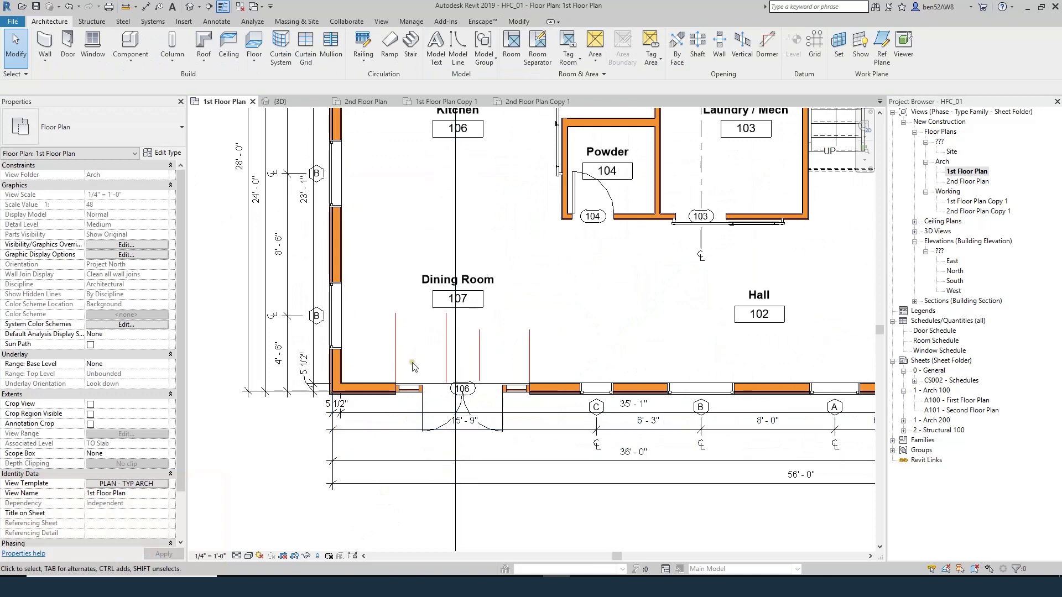
# - Move the building section line right in the Dining Room, onto the narrow sidelight beside double door 106
pyautogui.click(462, 502)
pyautogui.press('m')
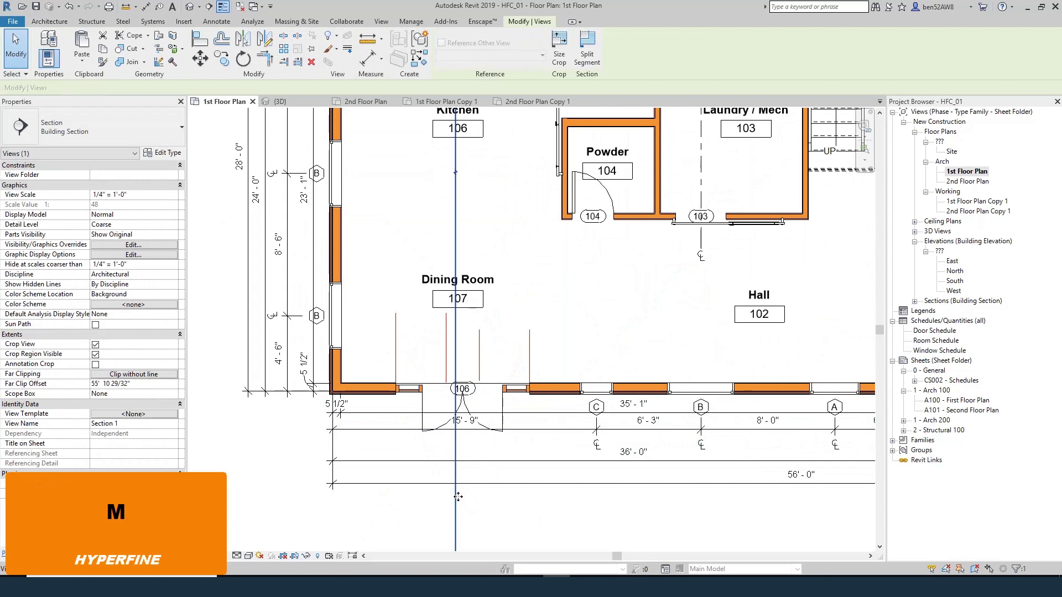
pyautogui.press('v')
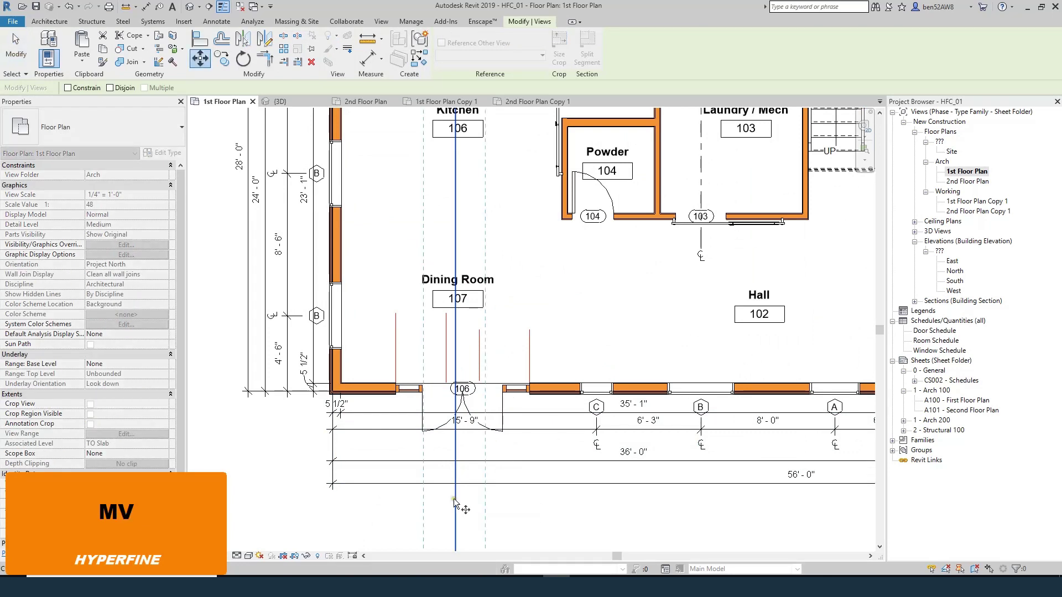
pyautogui.click(457, 497)
pyautogui.click(512, 499)
pyautogui.press('Escape')
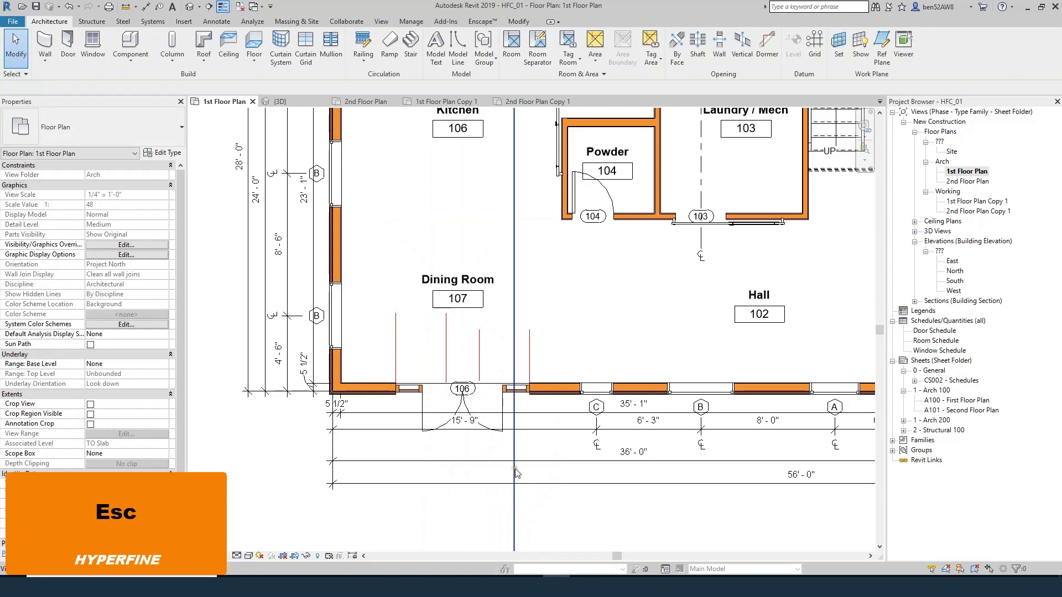
# - Nudge the section line left in small increments until it crosses the right leaf of door 106, between the two rightmost red lines
pyautogui.click(521, 451)
pyautogui.press('Left')
pyautogui.press('Left')
pyautogui.press('Left')
pyautogui.press('Left')
pyautogui.press('Left')
pyautogui.press('Left')
pyautogui.press('Left')
pyautogui.press('Left')
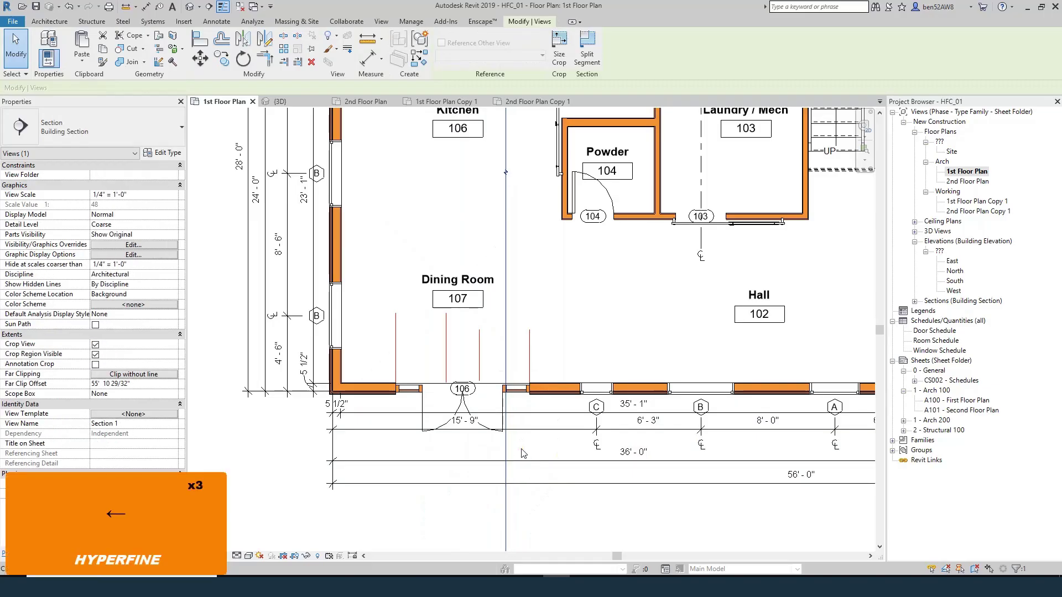
pyautogui.press('Escape')
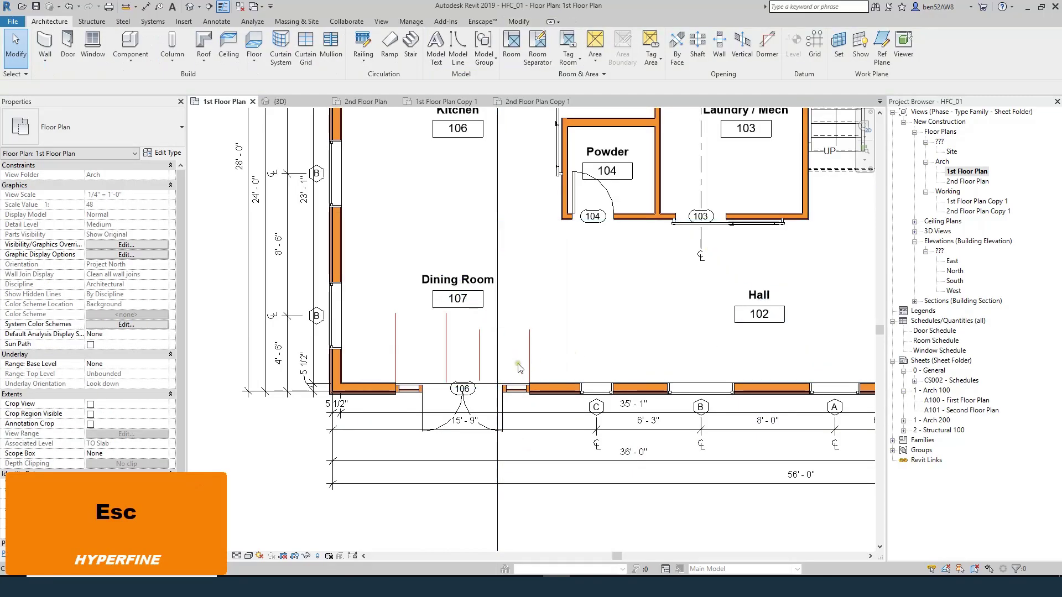
# - Delete the four red detail lines from the Dining Room
pyautogui.keyDown('ctrl'); pyautogui.click(529, 357); pyautogui.keyUp('ctrl')
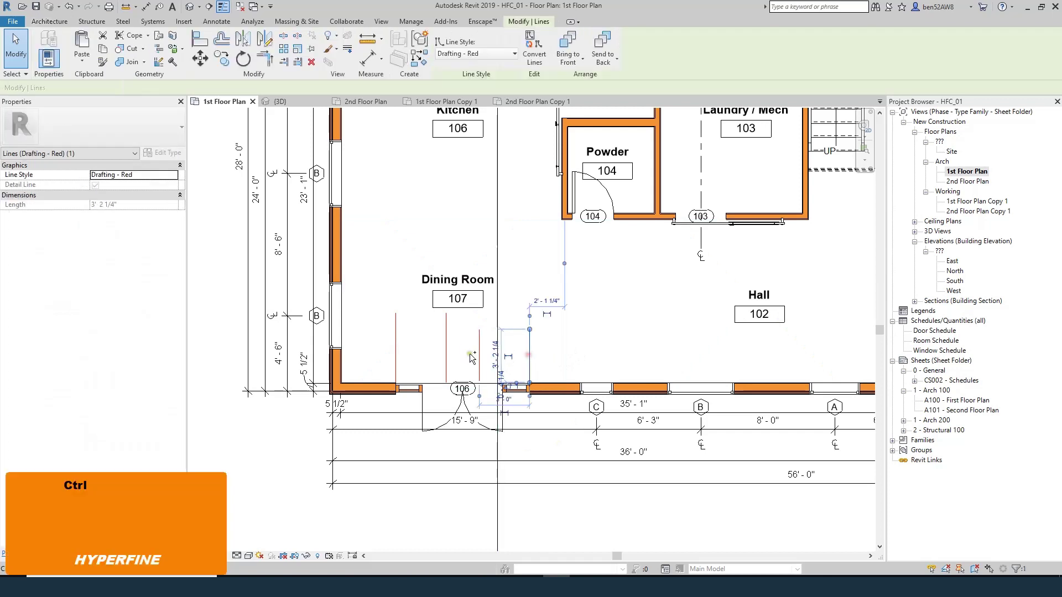
pyautogui.keyDown('ctrl'); pyautogui.click(445, 357); pyautogui.keyUp('ctrl')
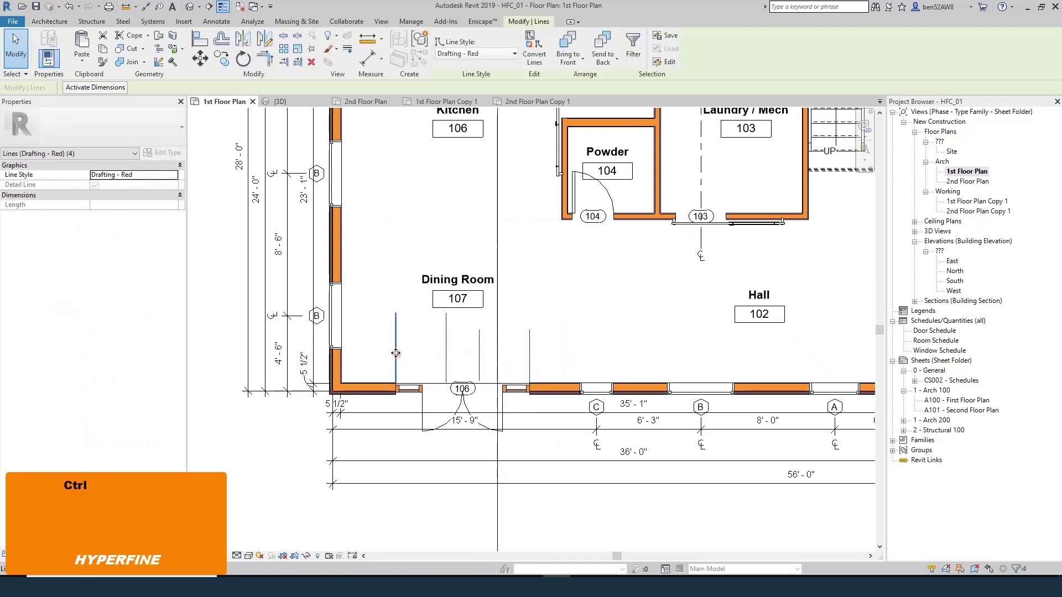
pyautogui.press('Delete')
pyautogui.scroll(-5, 446, 461)
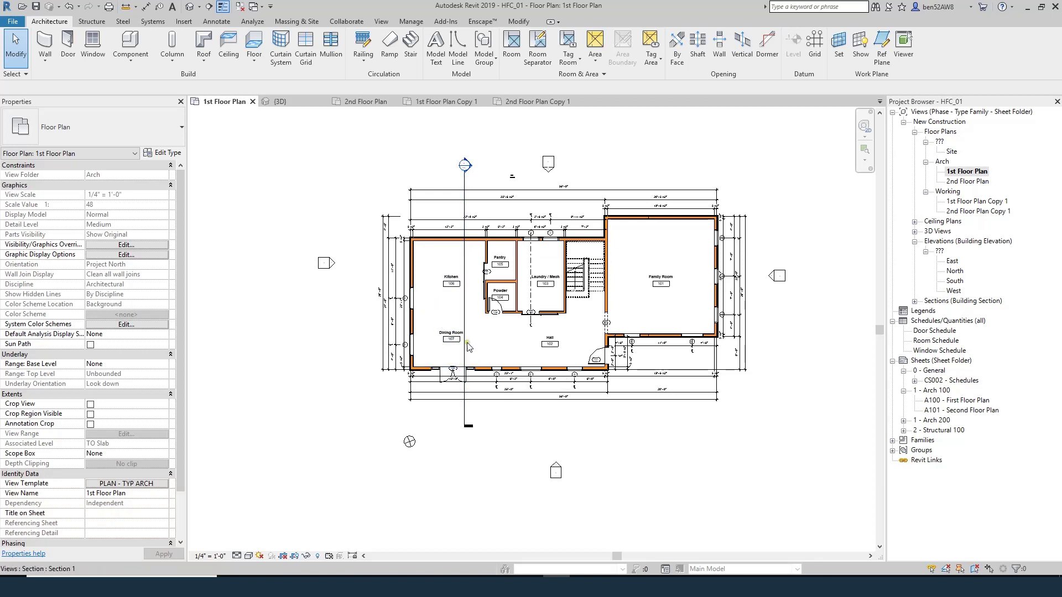
# - Close the inactive views and open the {3D} view, orbited to show the cut end and front of the house
pyautogui.press('3')
pyautogui.press('d')
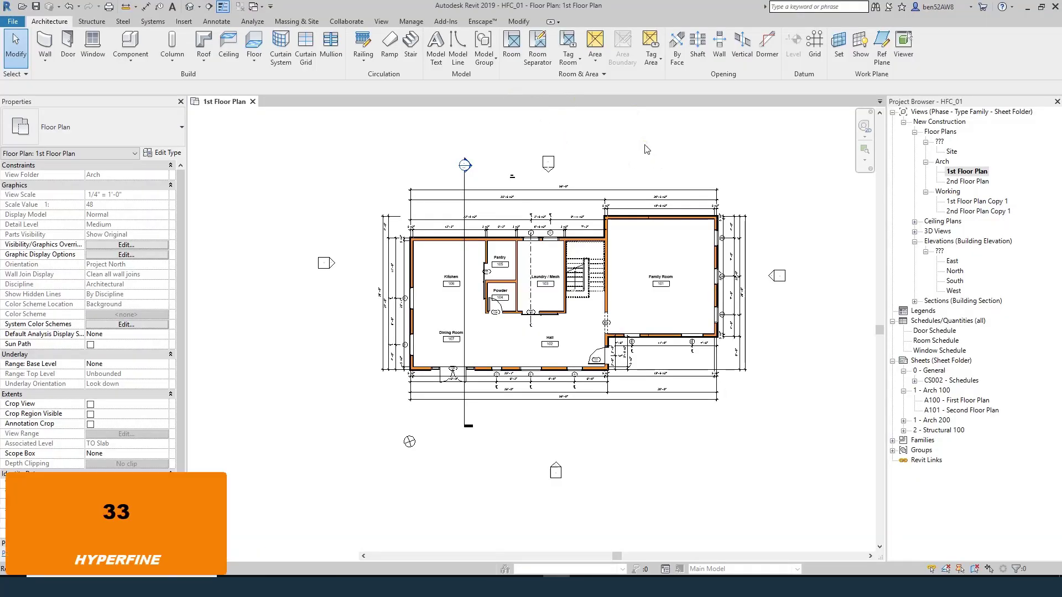
pyautogui.keyDown('shift'); pyautogui.moveTo(473, 241); pyautogui.dragTo(462, 246, button='middle'); pyautogui.keyUp('shift')
pyautogui.scroll(-2, 462, 245)
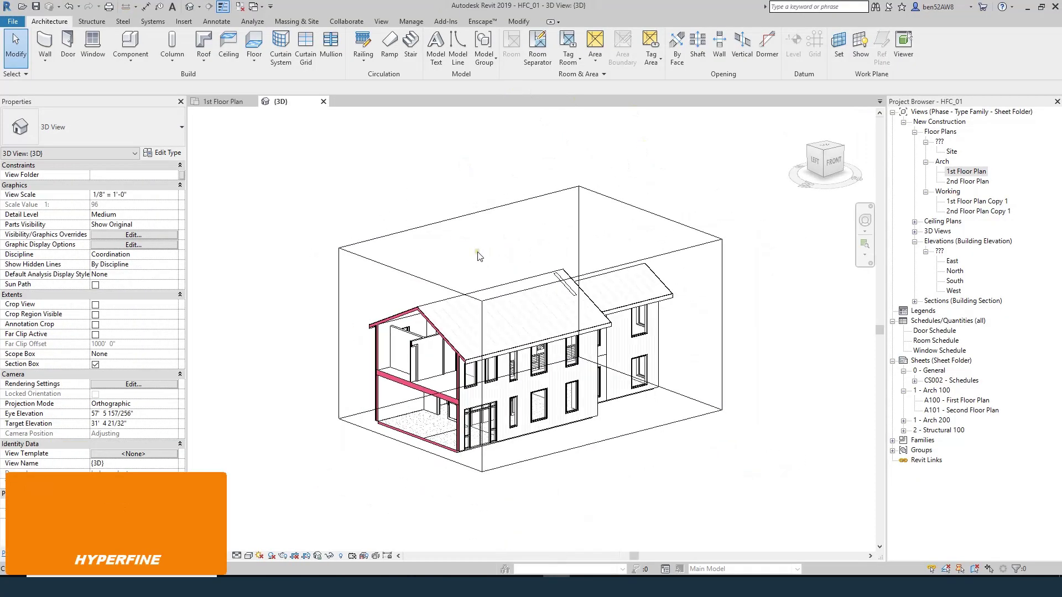
# - Pull the section box's left face farther into the house so the cut passes through the second upper-floor window and the entry door assembly
pyautogui.click(371, 243)
pyautogui.scroll(3, 371, 243)
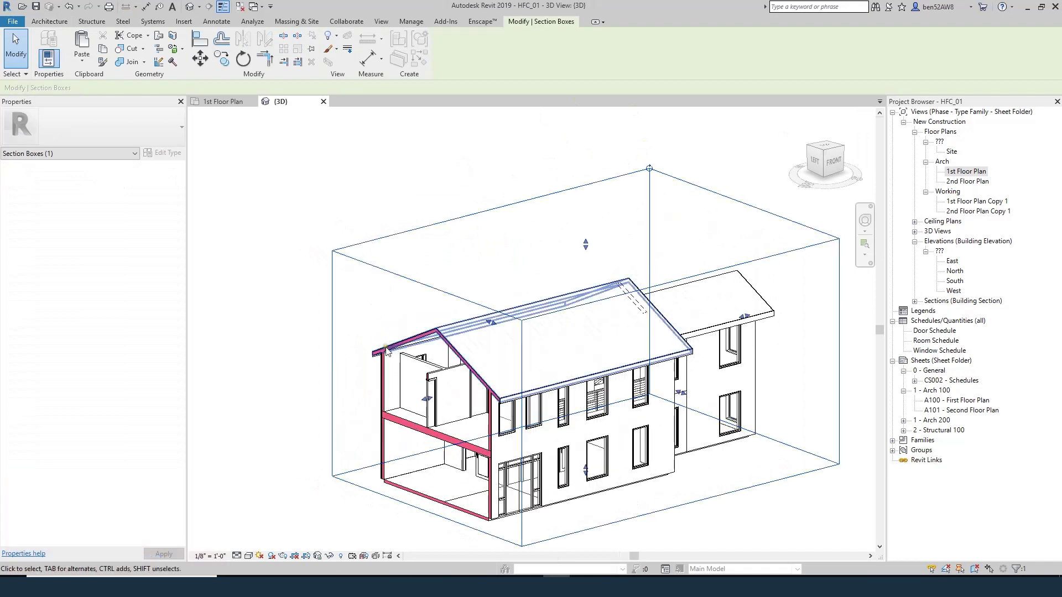
pyautogui.scroll(2, 437, 467)
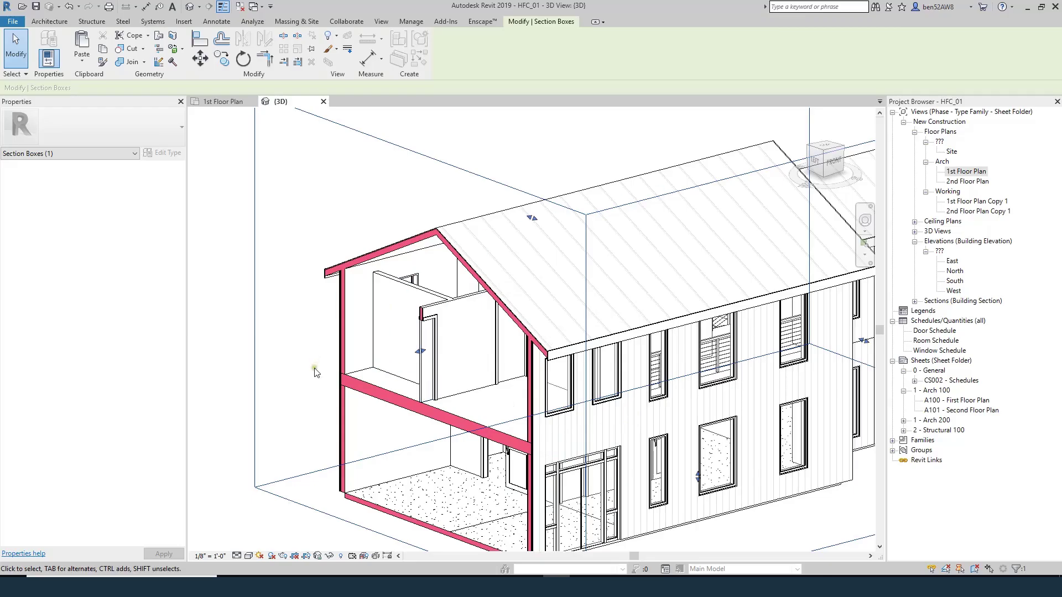
pyautogui.scroll(-2, 323, 372)
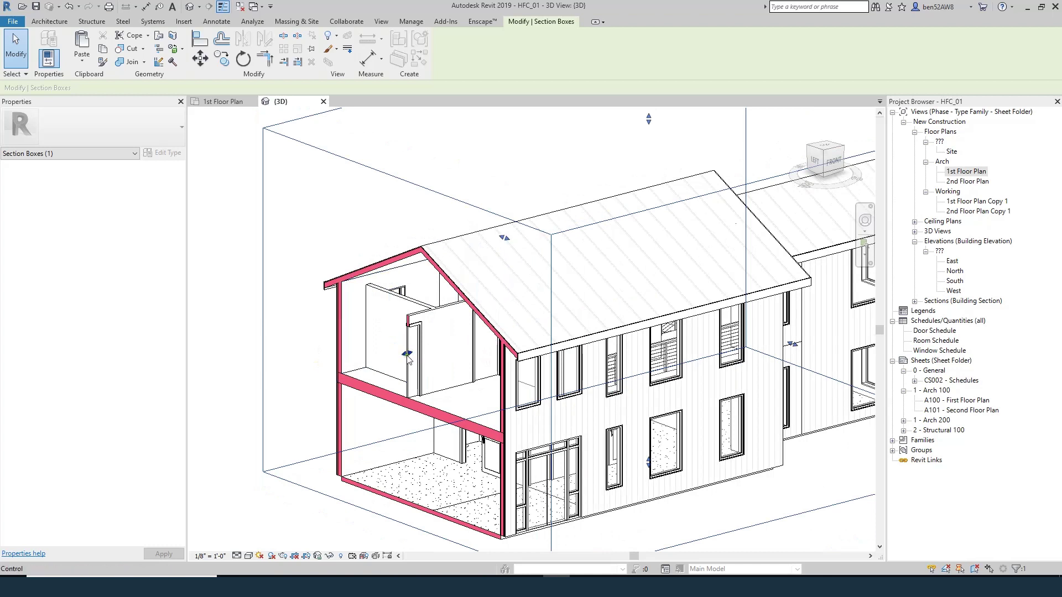
pyautogui.moveTo(406, 354); pyautogui.dragTo(479, 335)
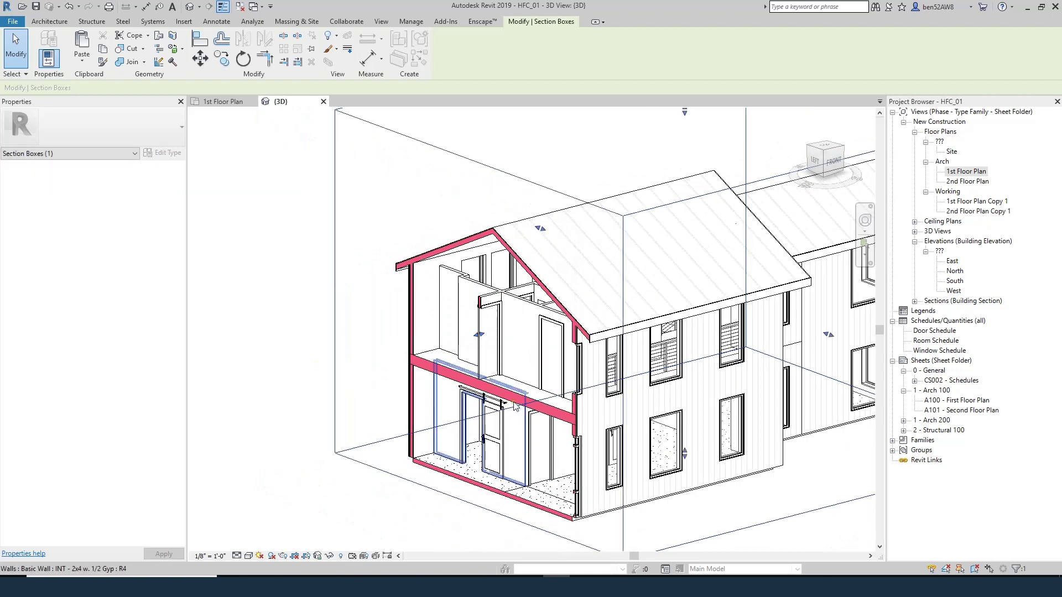
pyautogui.click(314, 319)
pyautogui.scroll(2, 546, 549)
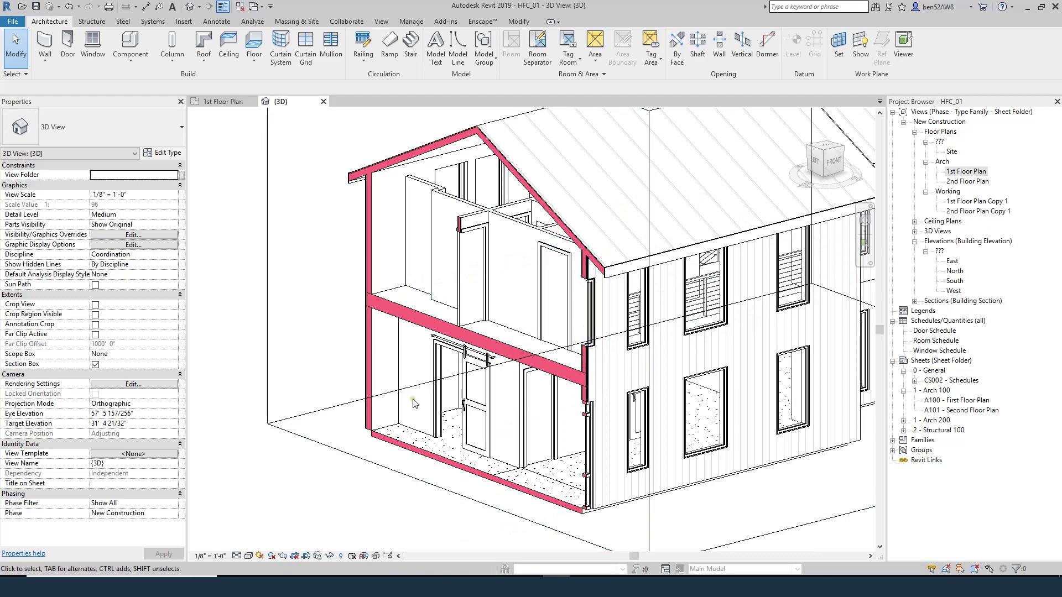
pyautogui.scroll(-3, 421, 397)
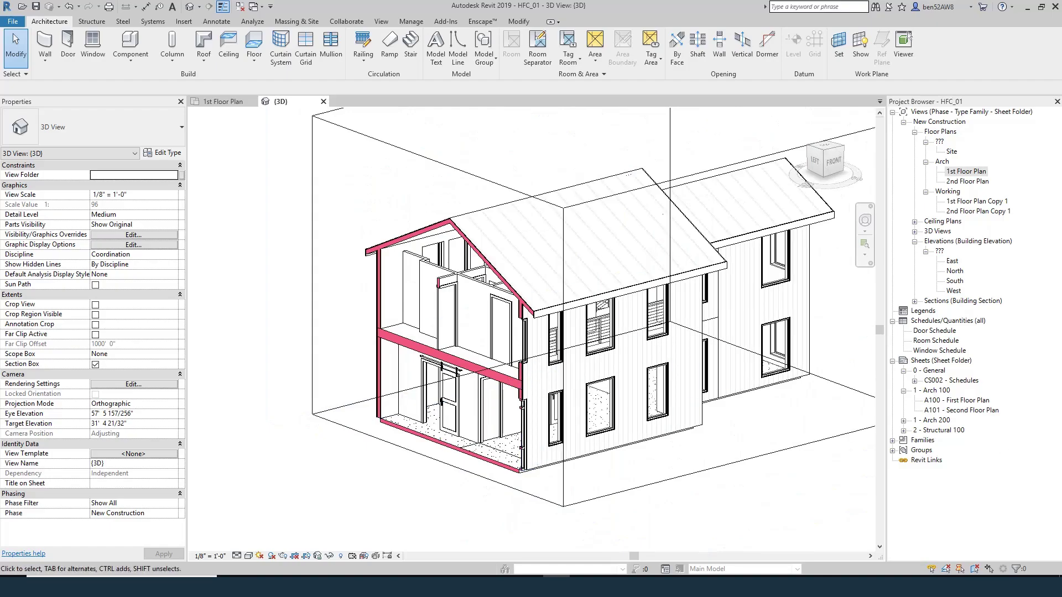
# - In the 2nd Floor Plan, create a similar building section vertically through Bedroom 2 and Linen, extending beyond both exterior walls and looking toward the Loft
pyautogui.doubleClick(966, 172)
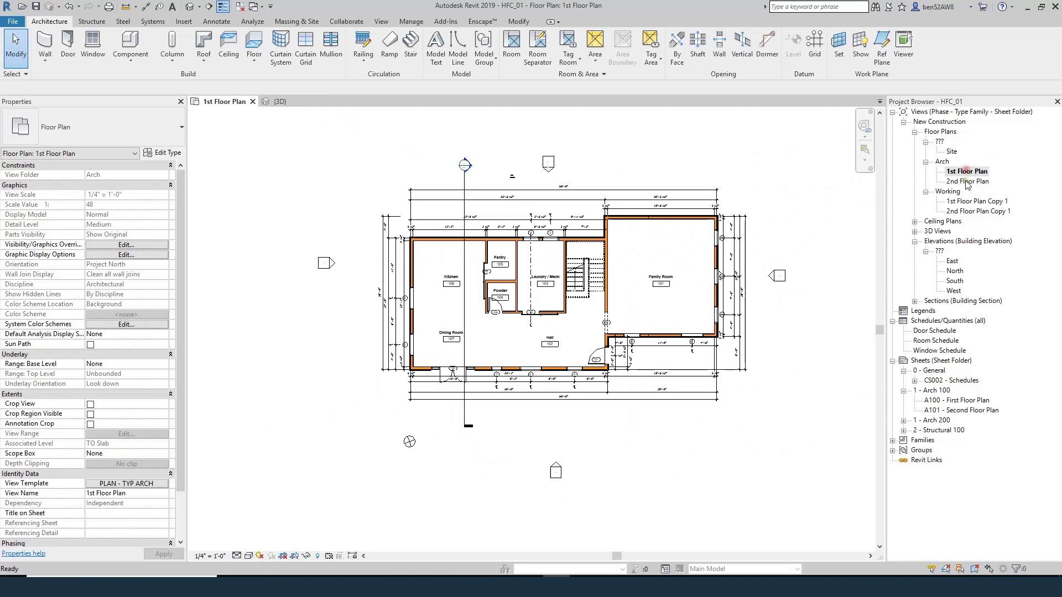
pyautogui.doubleClick(966, 182)
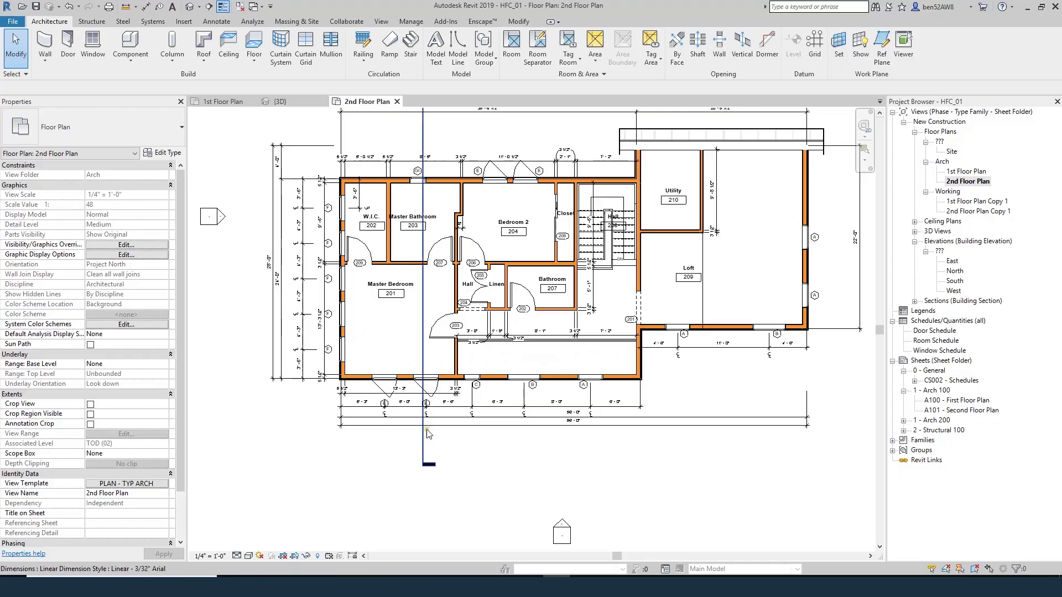
pyautogui.click(427, 440)
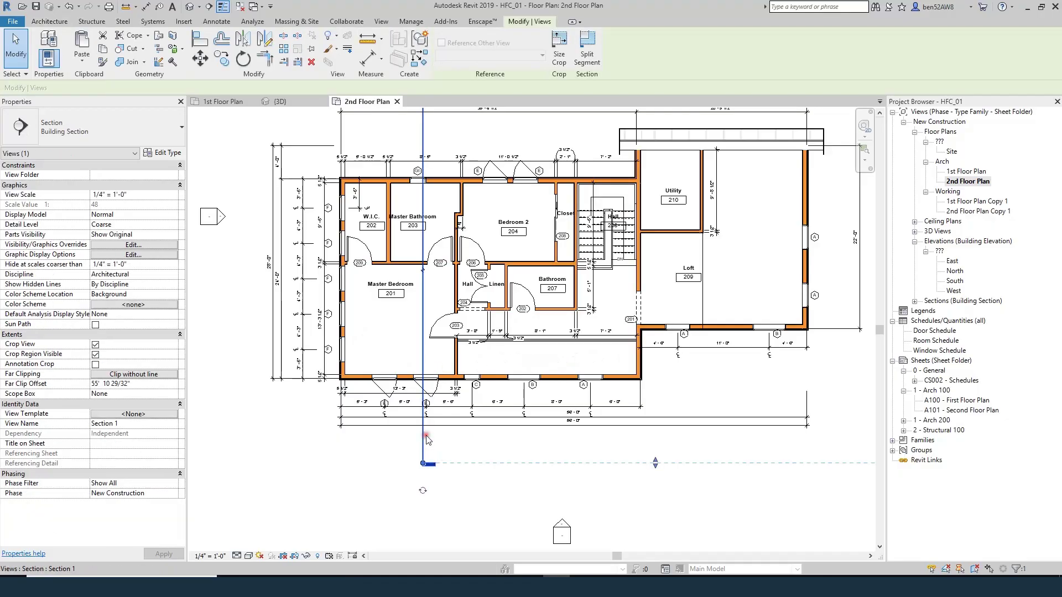
pyautogui.press('c')
pyautogui.press('s')
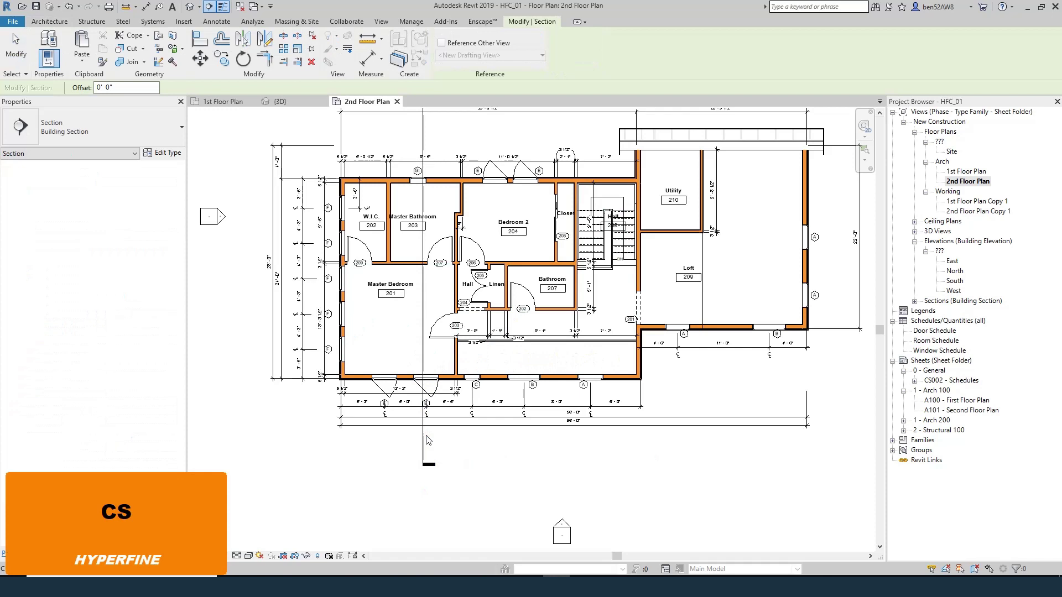
pyautogui.click(492, 122)
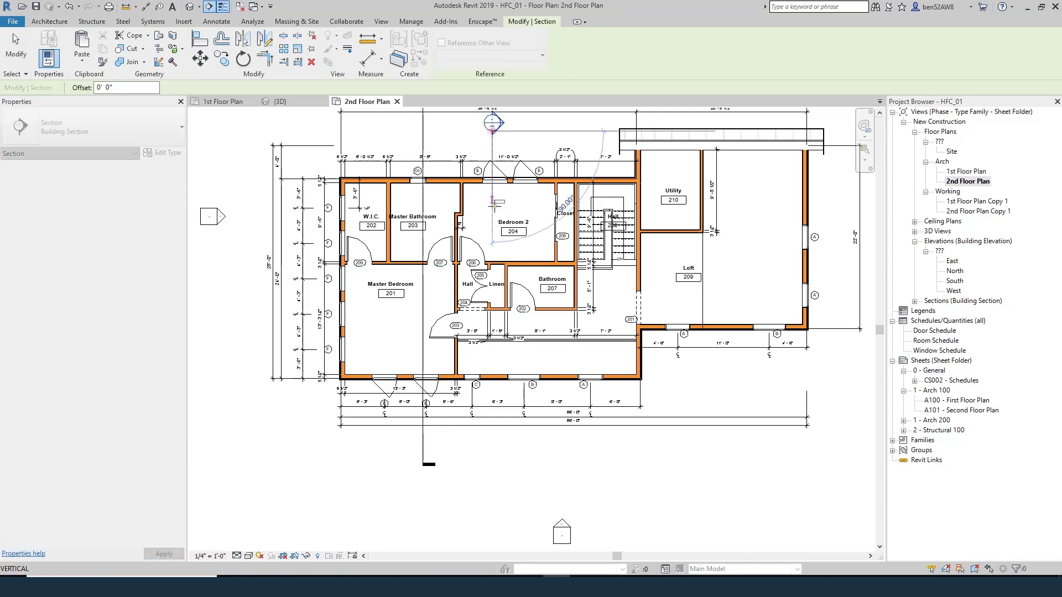
pyautogui.click(489, 458)
pyautogui.press('Escape')
pyautogui.press('Escape')
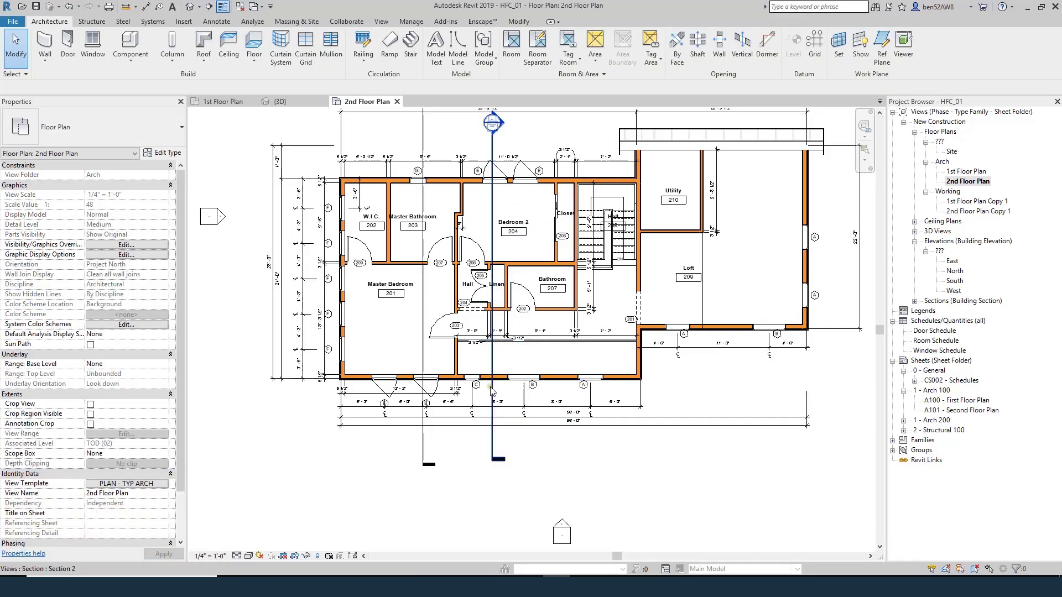
# - Nudge the new section line two large increments right and then slightly back left, through Bedroom 2, the Bathroom and window B
pyautogui.click(495, 444)
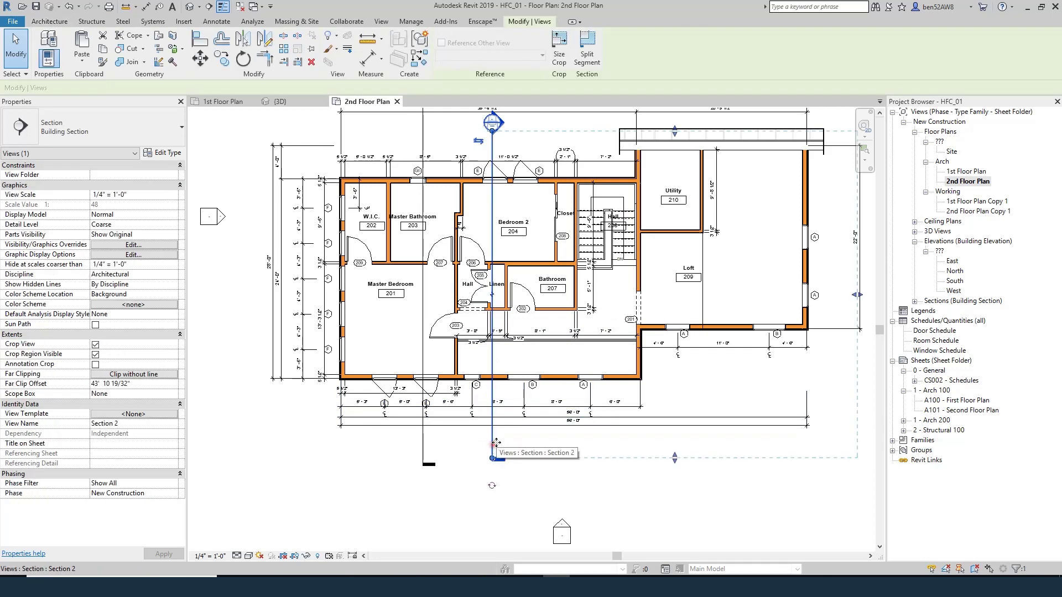
pyautogui.hotkey('shift', 'Right')
pyautogui.hotkey('shift', 'Right')
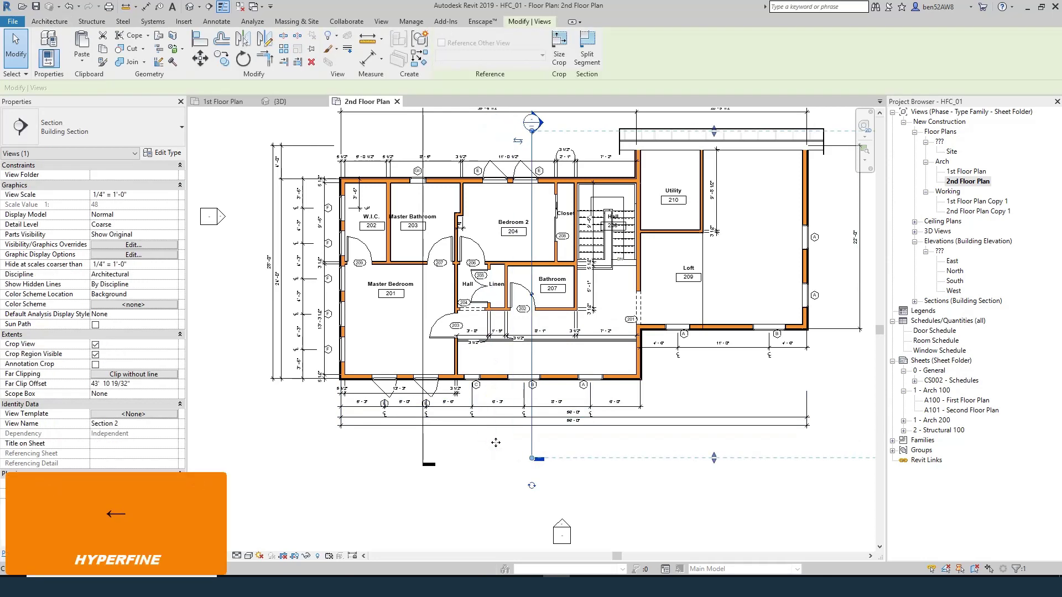
pyautogui.press('Left')
pyautogui.press('Left')
pyautogui.press('Left')
pyautogui.press('Left')
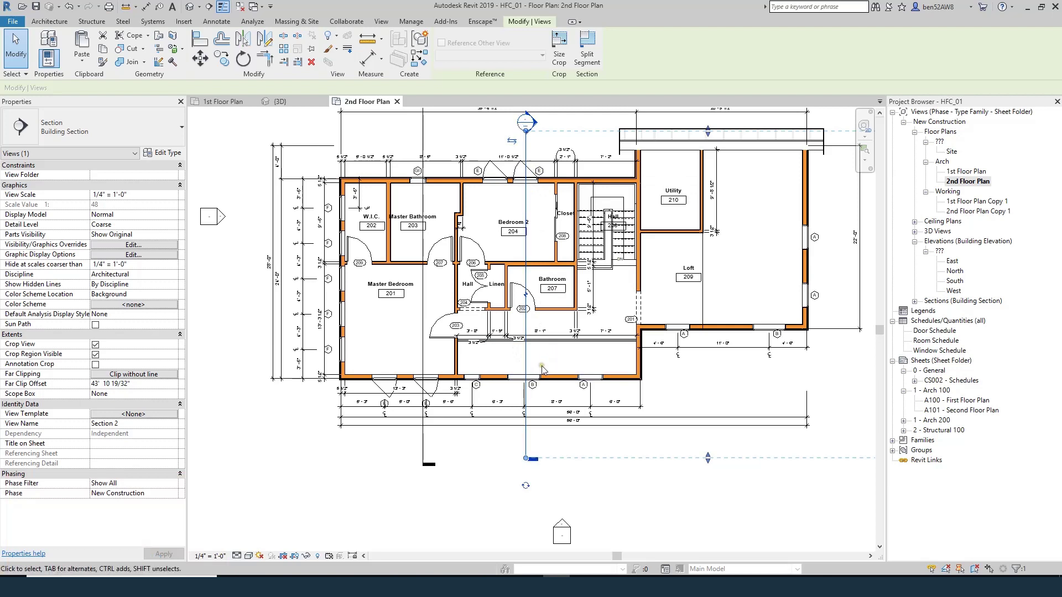
# - Check the new section's position through Laundry / Mech and the Hall in the 1st Floor Plan
pyautogui.doubleClick(965, 171)
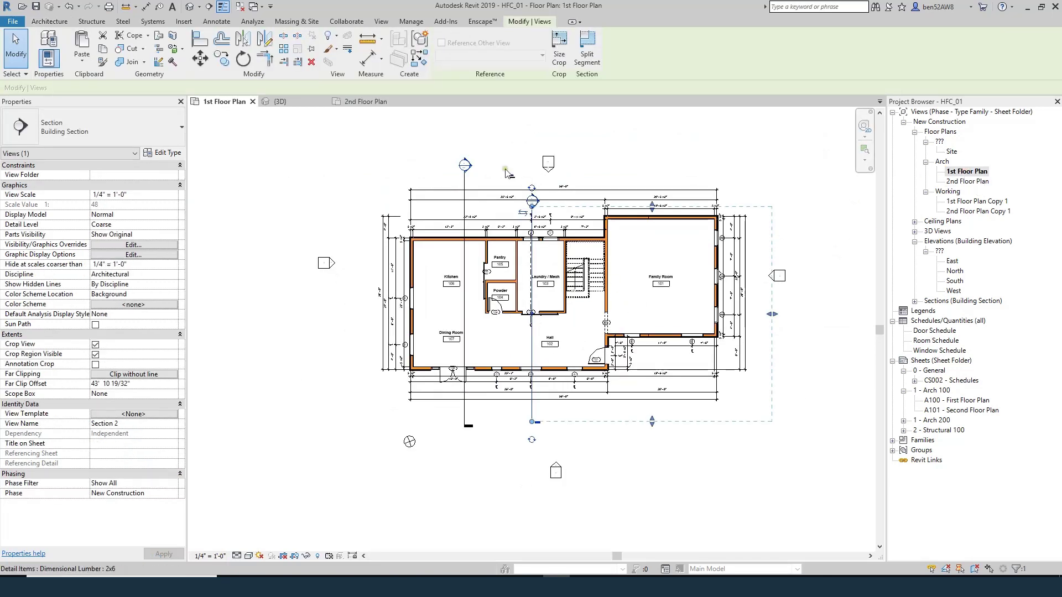
pyautogui.click(442, 150)
pyautogui.scroll(3, 544, 243)
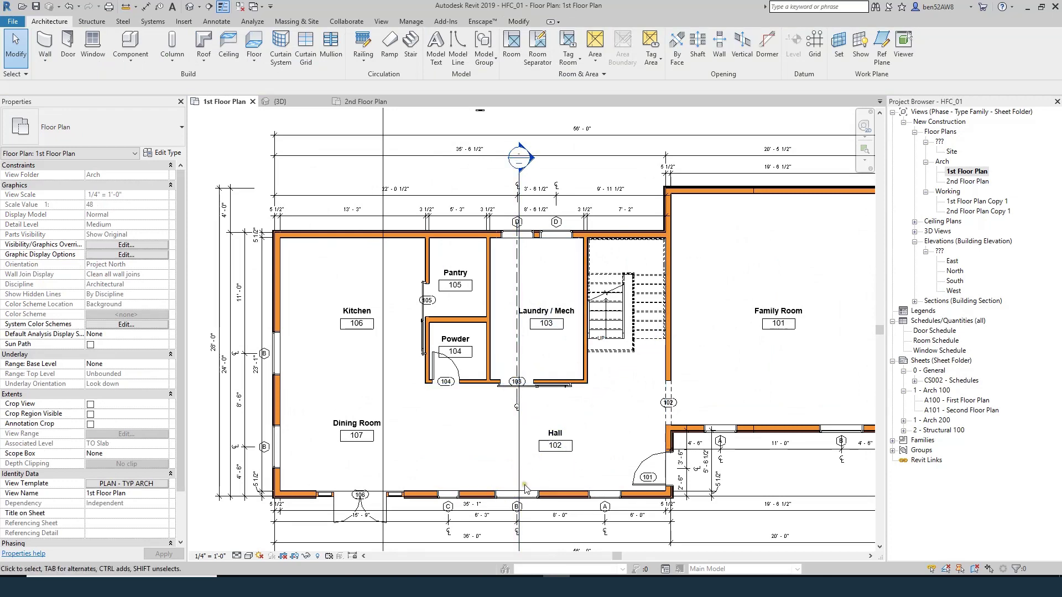
# - In the 3D view, pull the section box's left face farther in to cut through Bedroom 2, and compare with the 1st Floor Plan
pyautogui.click(313, 99)
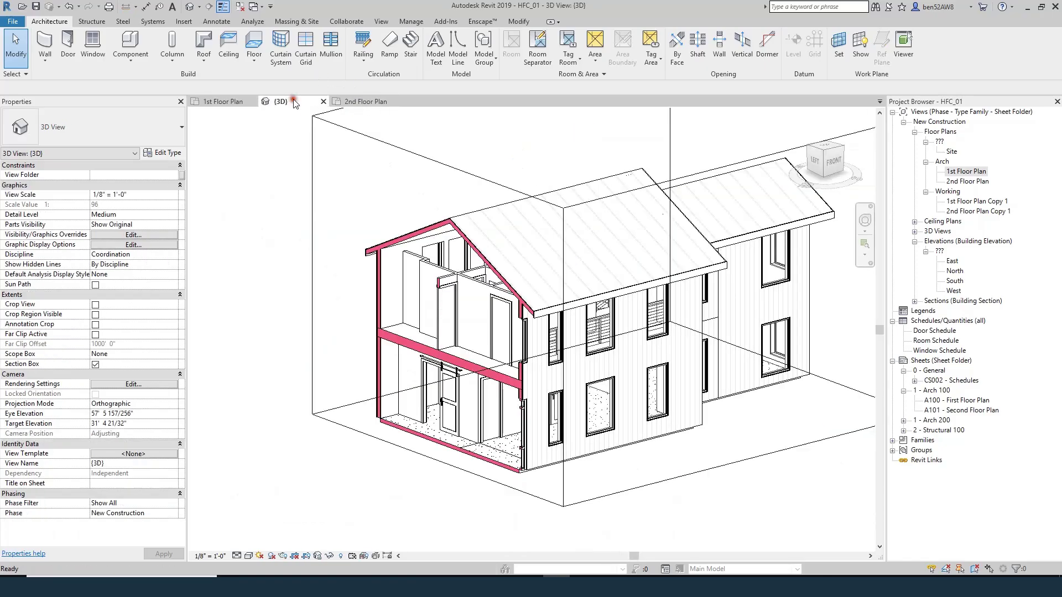
pyautogui.click(419, 159)
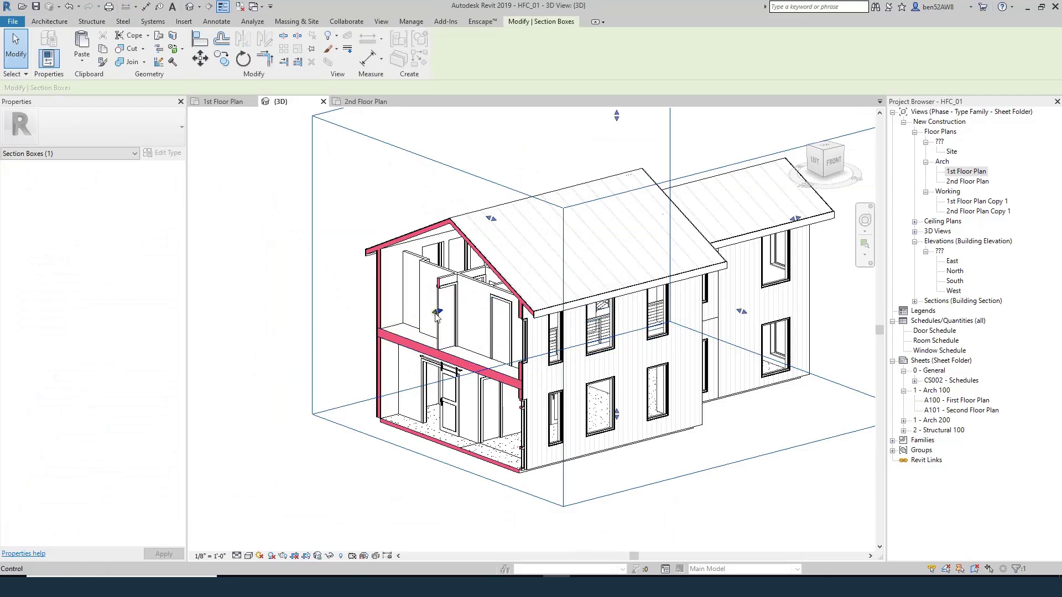
pyautogui.moveTo(437, 312); pyautogui.dragTo(508, 295)
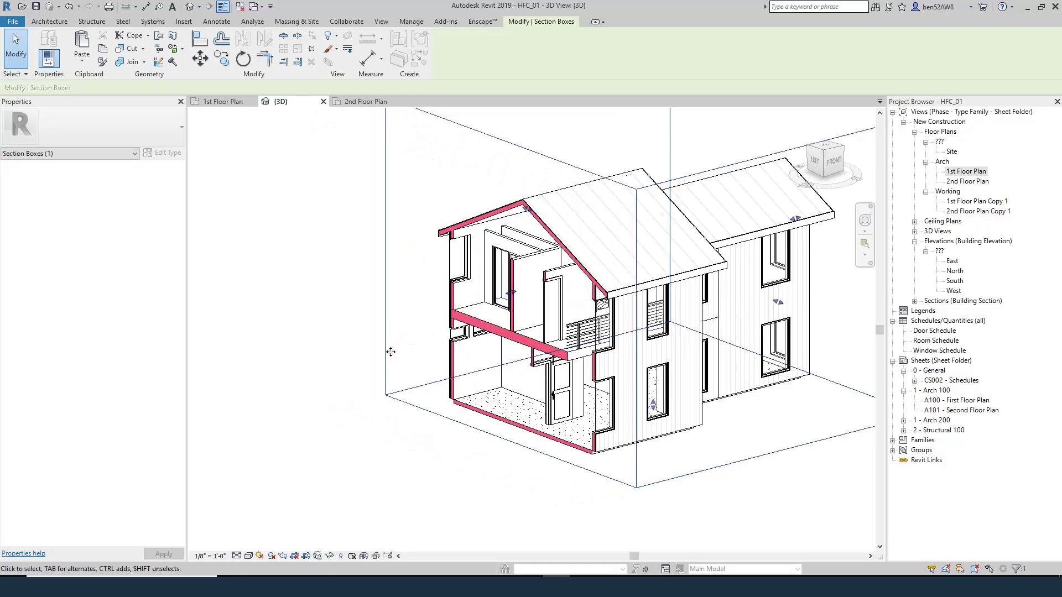
pyautogui.click(333, 313)
pyautogui.scroll(4, 450, 458)
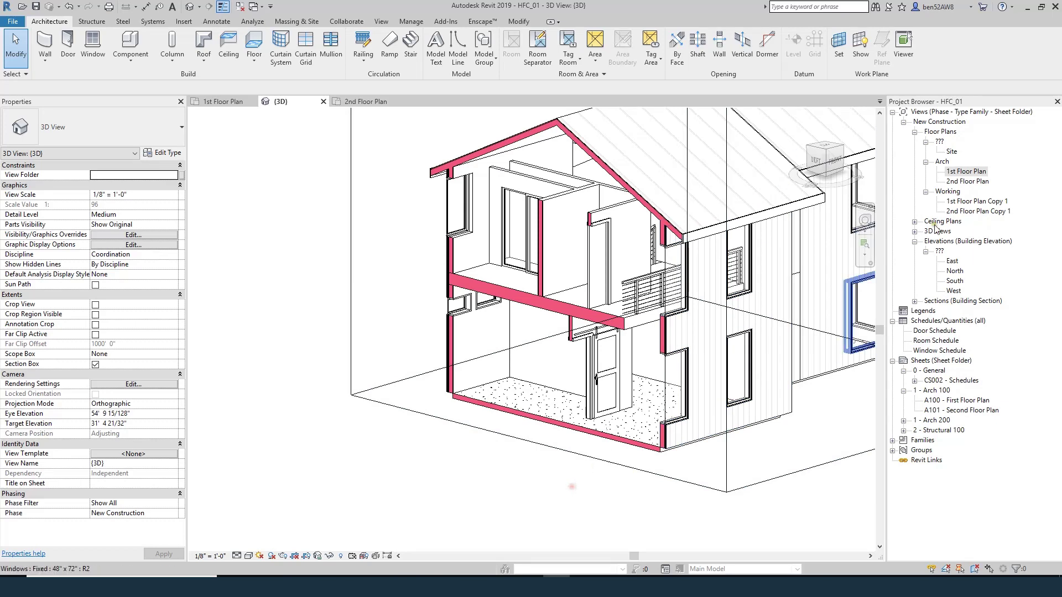
pyautogui.doubleClick(973, 172)
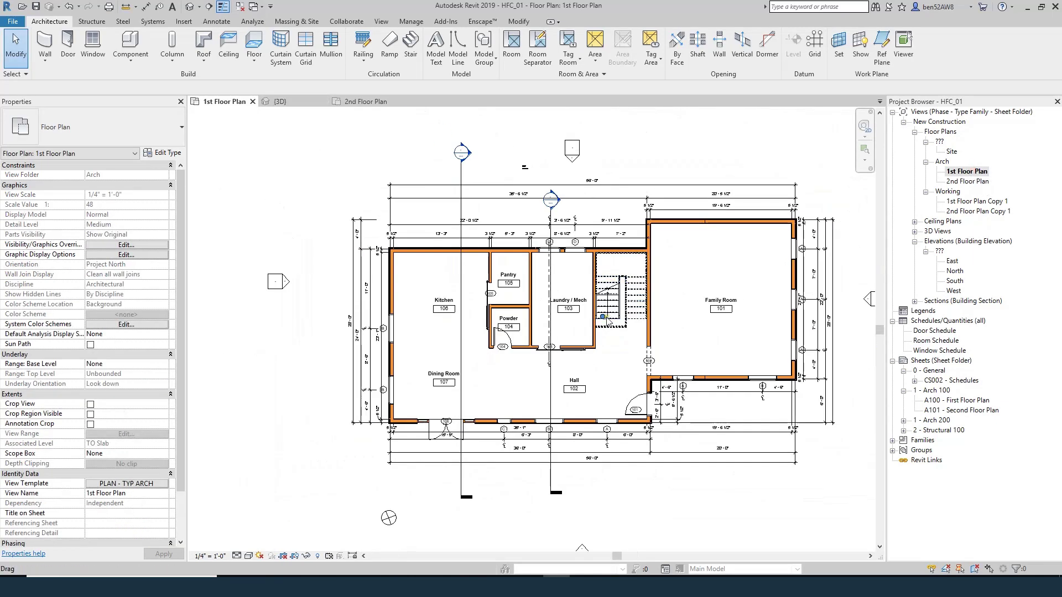
pyautogui.scroll(2, 617, 293)
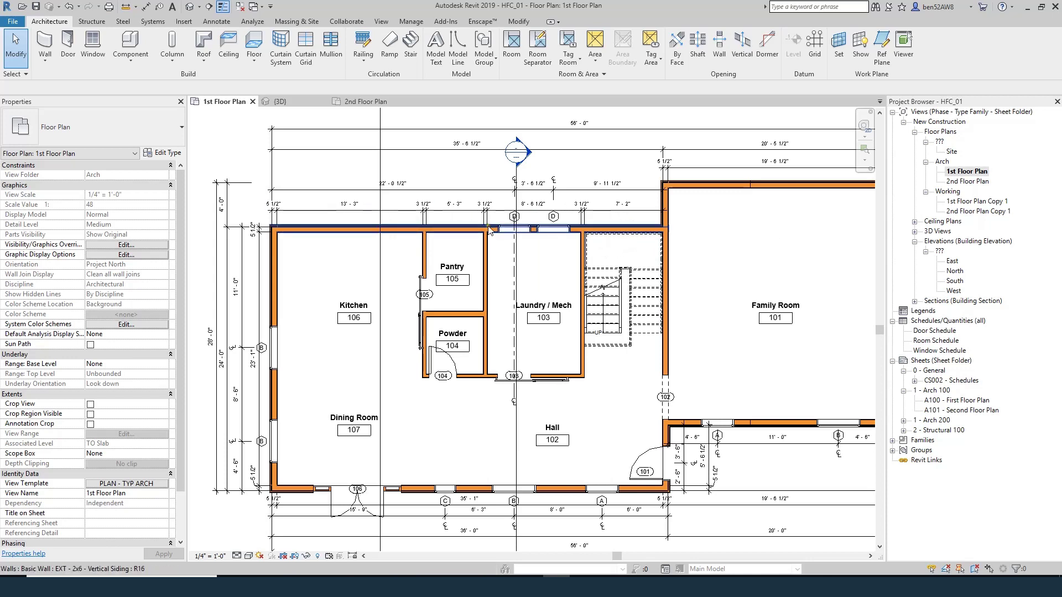
# - In the 2nd Floor Plan, create a vertical building section through the stairs and window A toward the Loft, and check it in the 1st Floor Plan
pyautogui.doubleClick(967, 181)
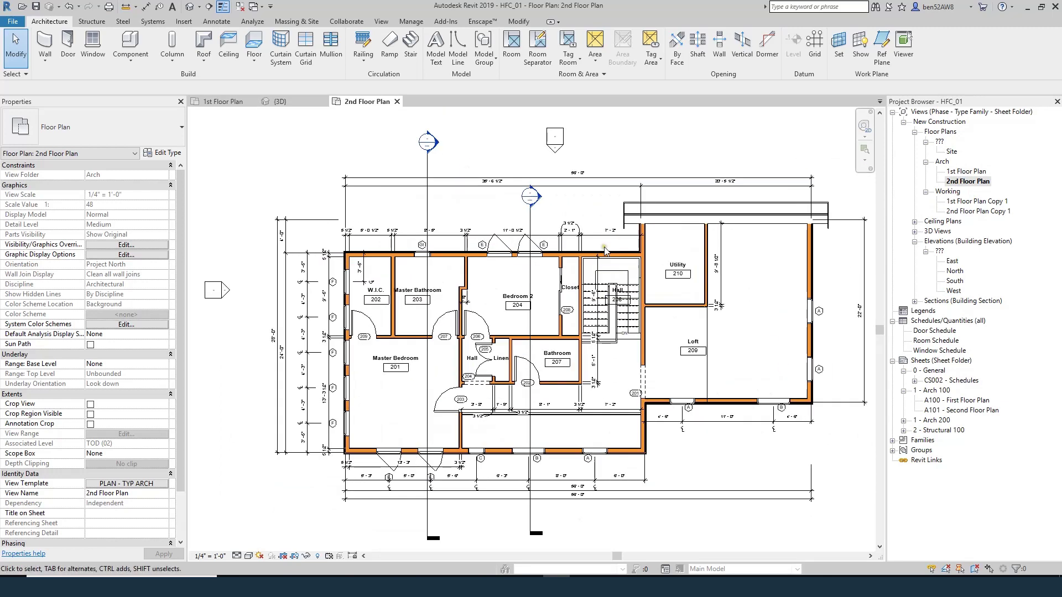
pyautogui.press('s')
pyautogui.press('e')
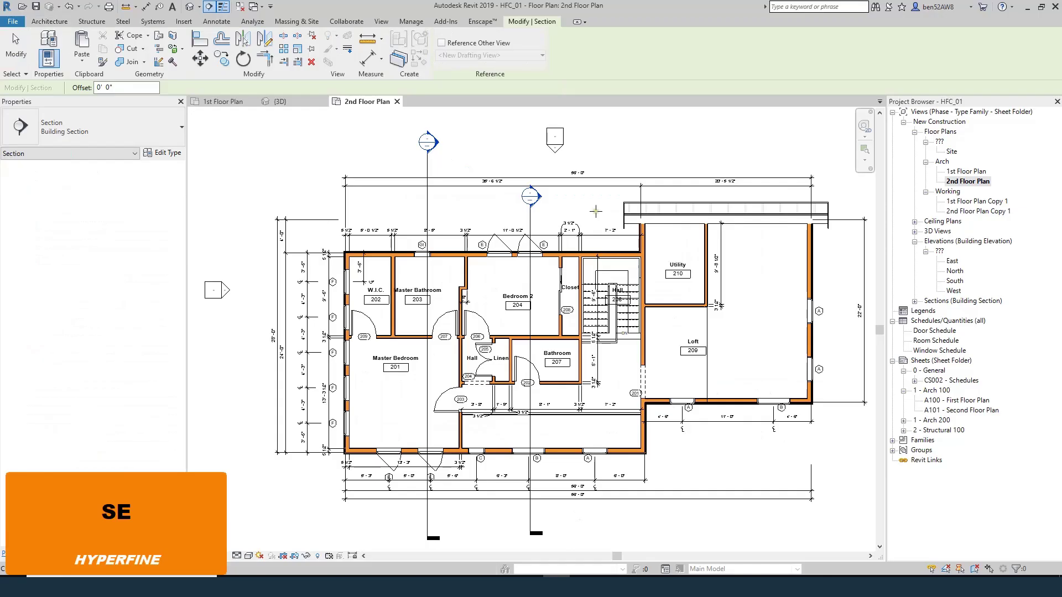
pyautogui.click(589, 208)
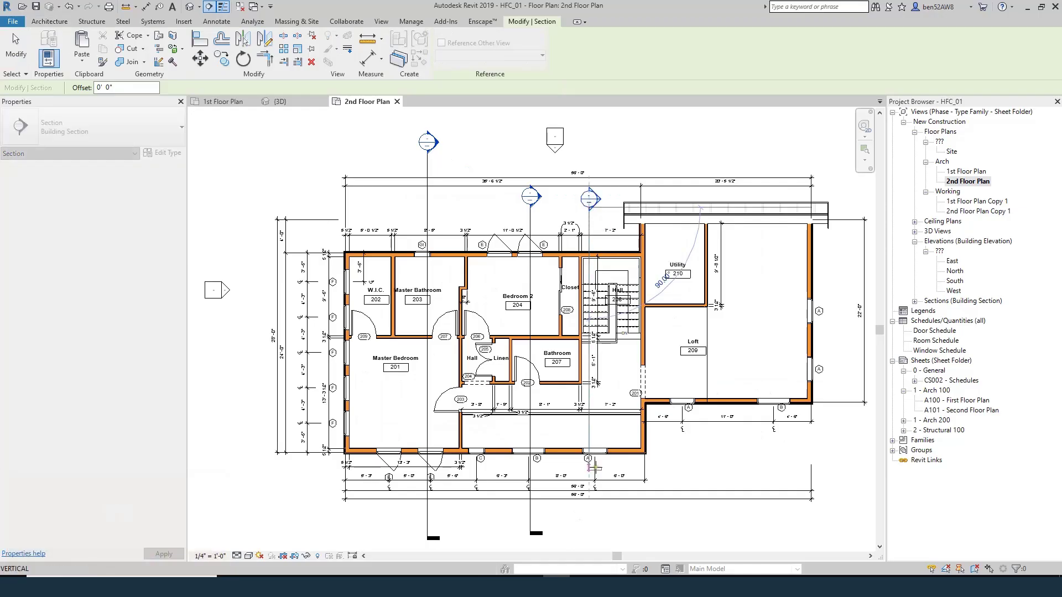
pyautogui.click(588, 531)
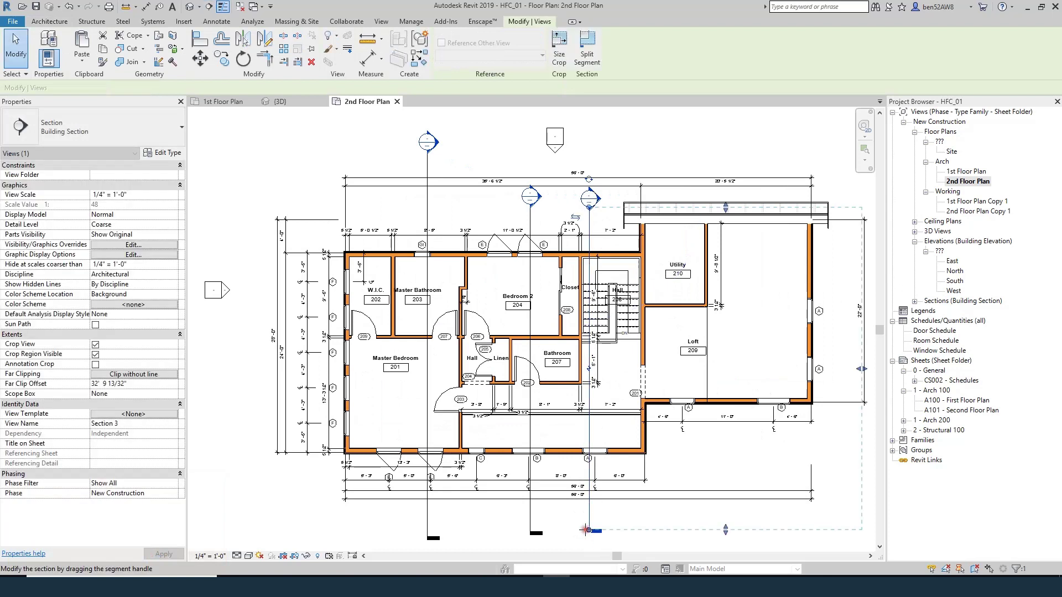
pyautogui.press('Escape')
pyautogui.scroll(1, 598, 323)
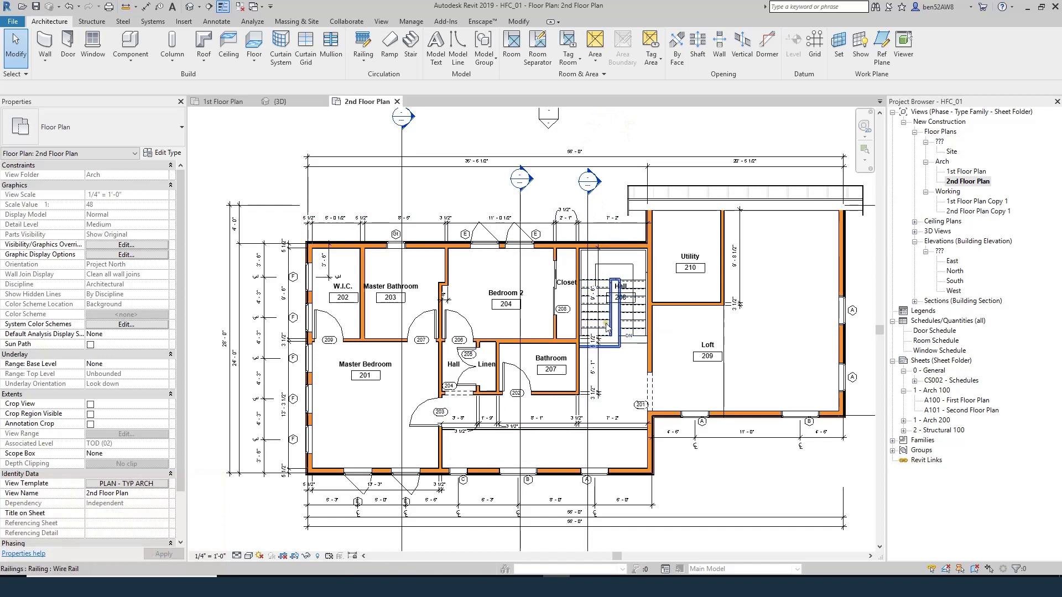
pyautogui.doubleClick(961, 173)
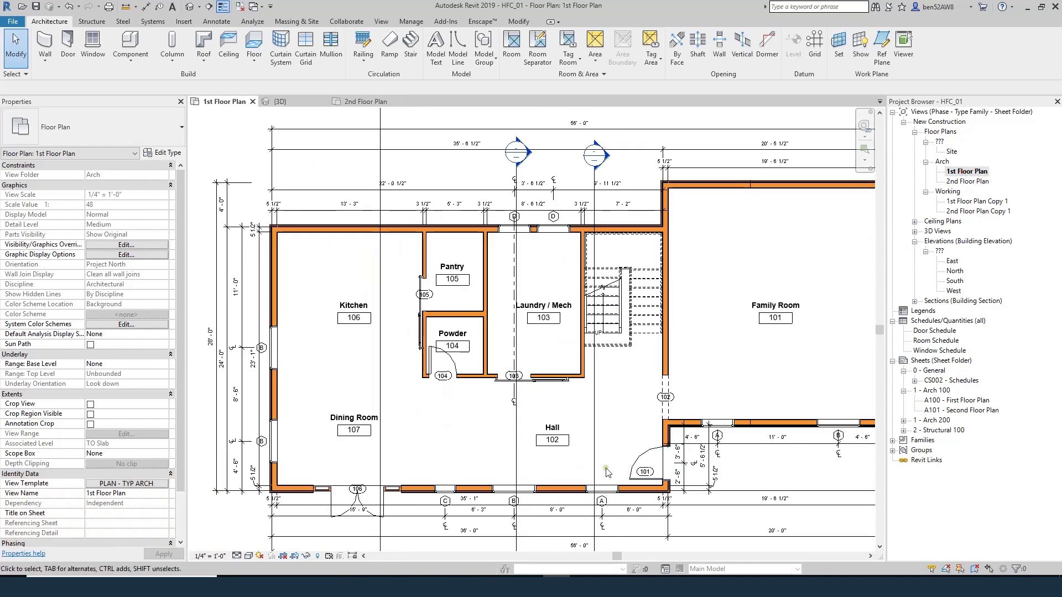
pyautogui.scroll(-3, 577, 338)
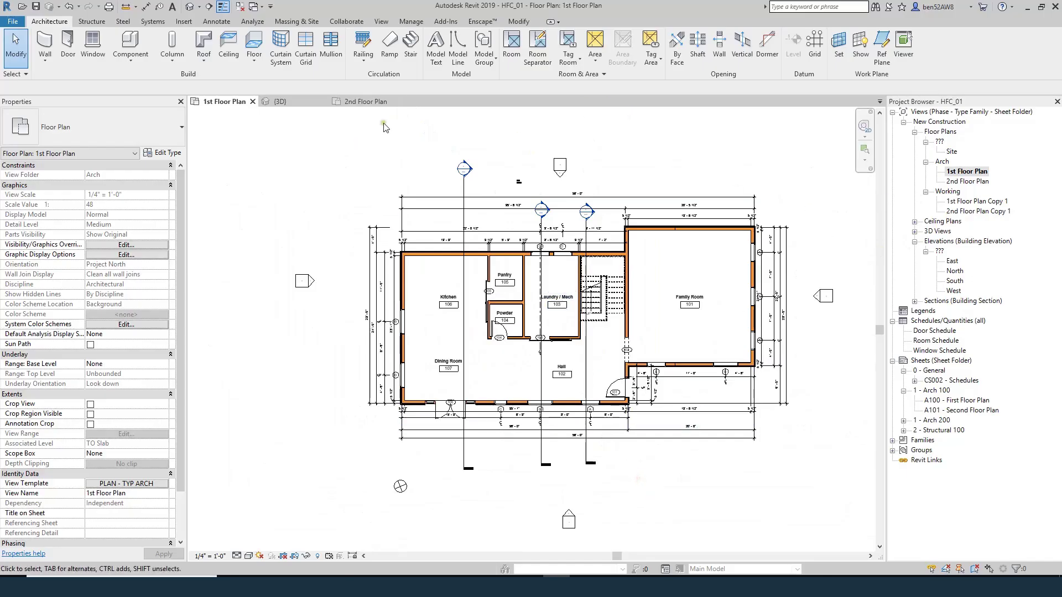
# - In the 3D view, pull the section box's left face farther into the house so the cut exposes the staircase and hall
pyautogui.click(279, 101)
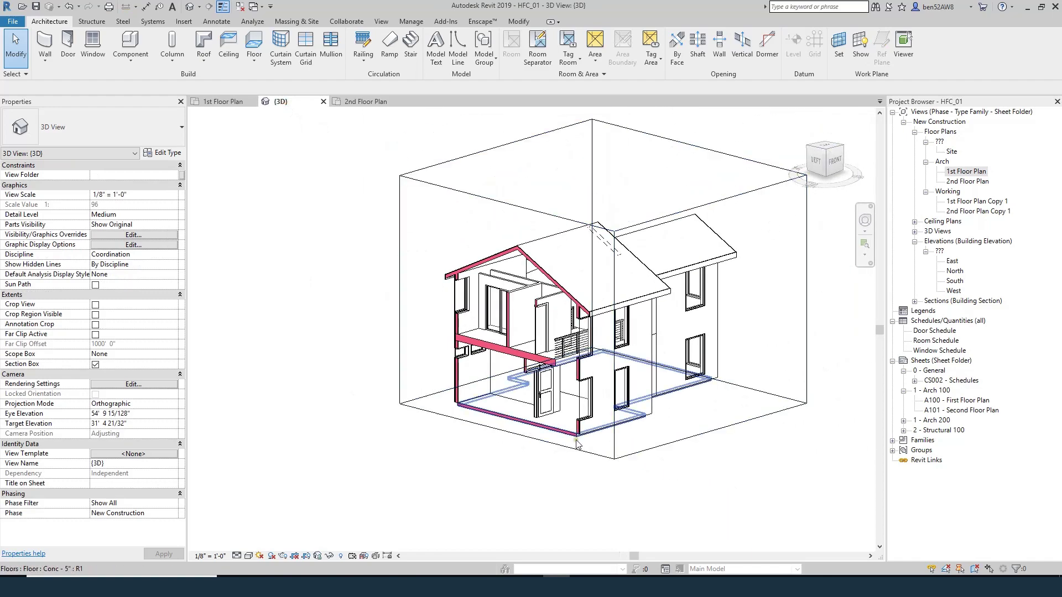
pyautogui.click(577, 448)
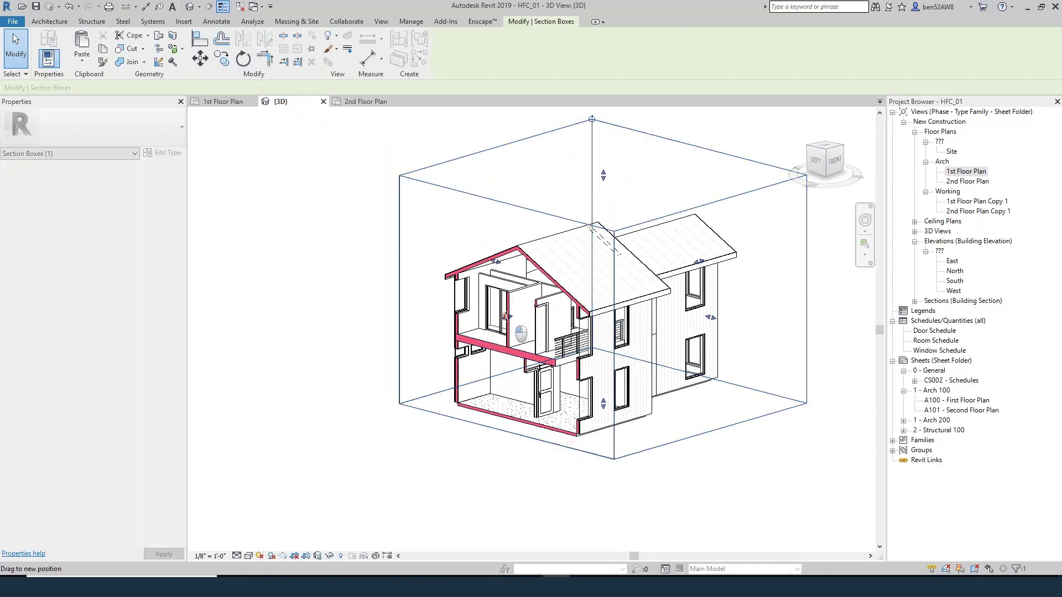
pyautogui.keyDown('shift'); pyautogui.moveTo(521, 333); pyautogui.dragTo(561, 308, button='middle'); pyautogui.keyUp('shift')
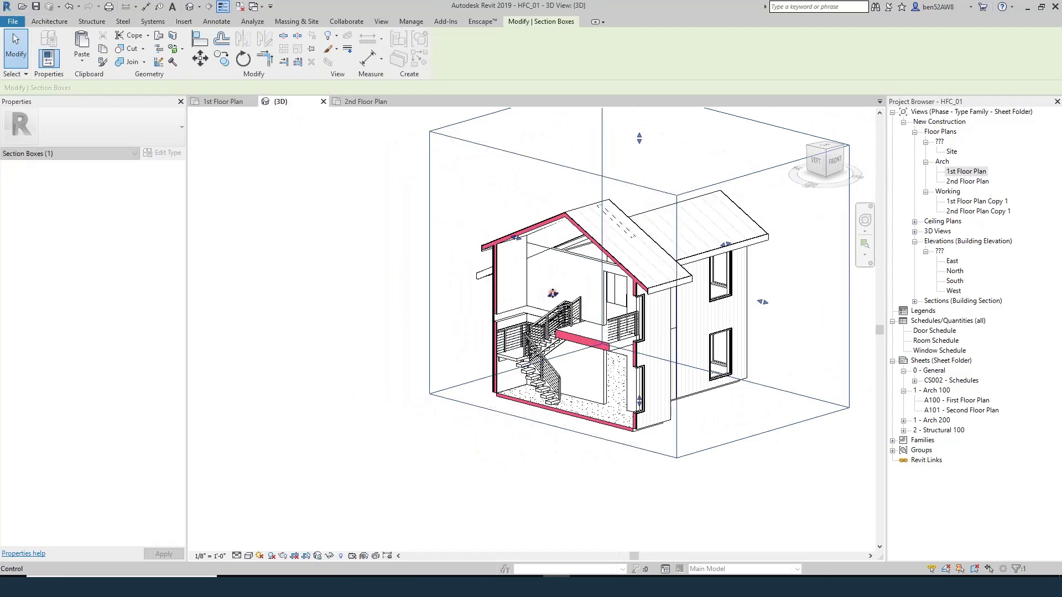
pyautogui.click(479, 468)
pyautogui.scroll(3, 479, 467)
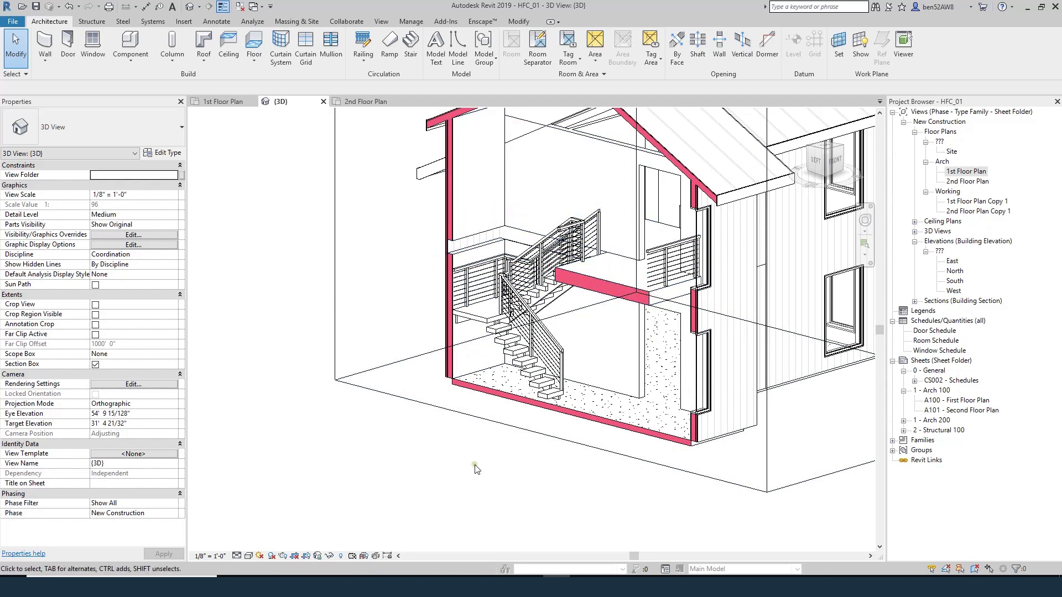
pyautogui.scroll(-4, 510, 457)
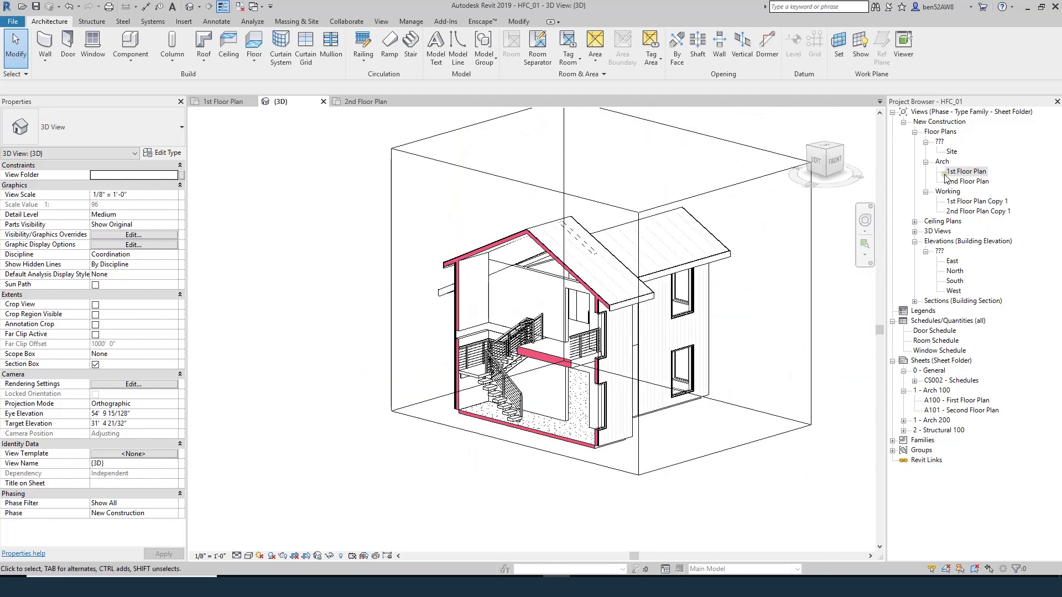
# - In the 1st Floor Plan, create a vertical building section through the Family Room and window B, extending beyond both exterior walls and looking east
pyautogui.doubleClick(962, 172)
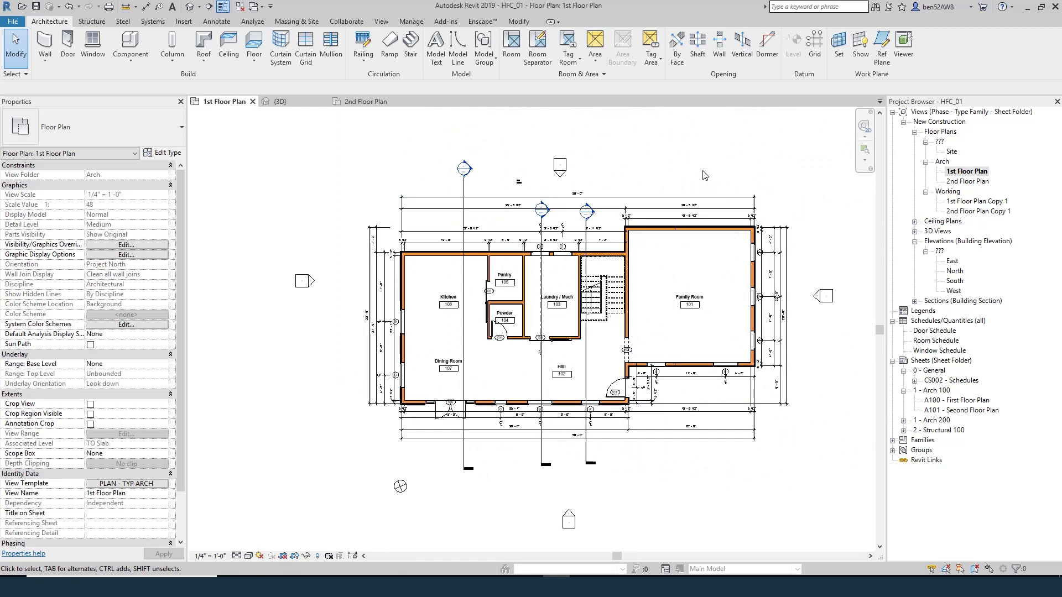
pyautogui.press('s')
pyautogui.press('e')
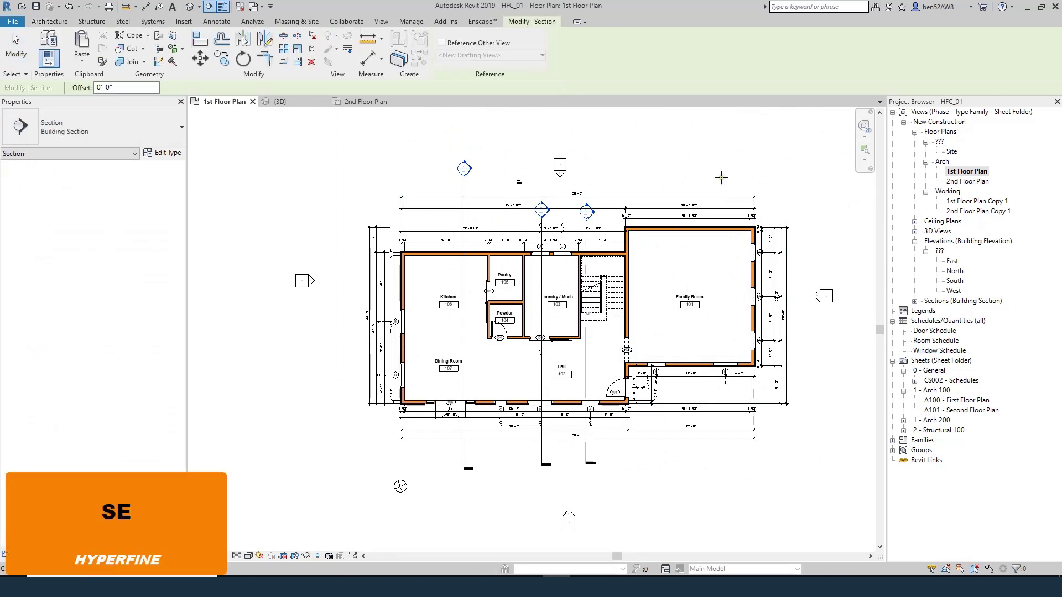
pyautogui.click(721, 177)
pyautogui.click(721, 458)
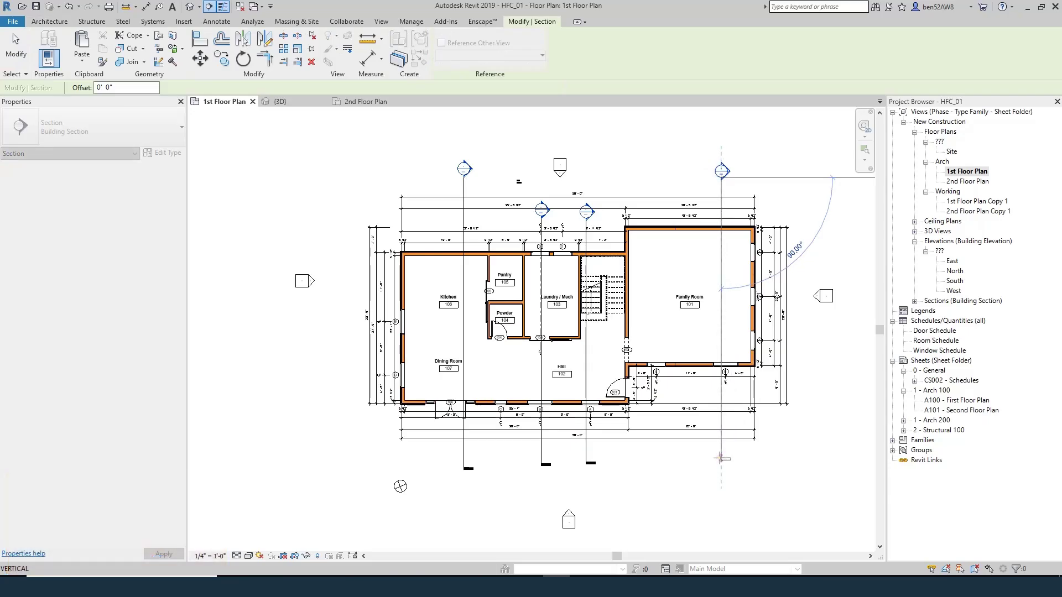
pyautogui.press('Escape')
pyautogui.press('Escape')
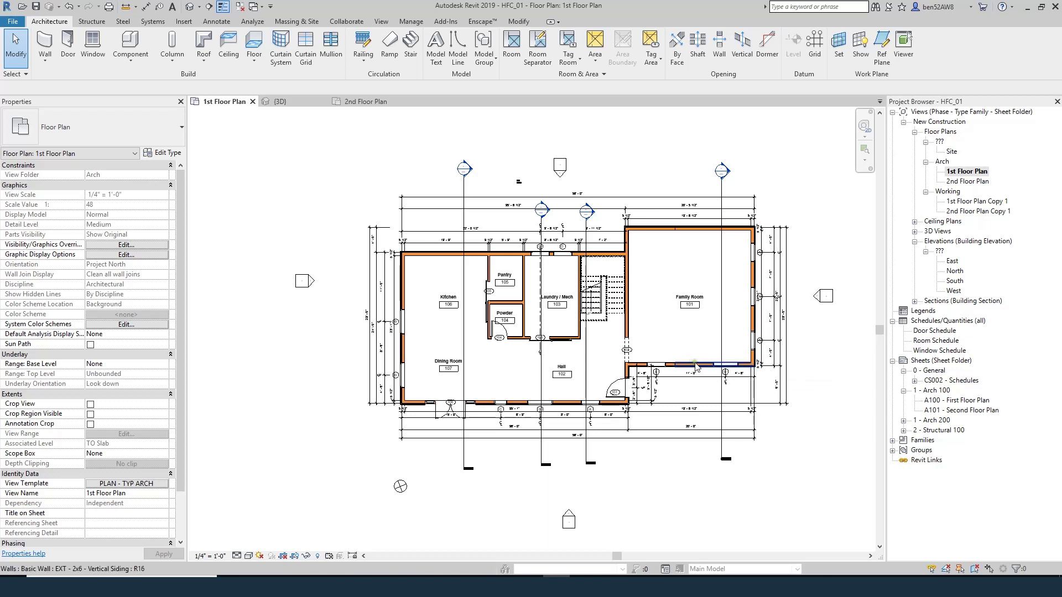
# - In the 3D view, pull the section box's left face in to cut through the Family Room wing and its front windows
pyautogui.click(280, 102)
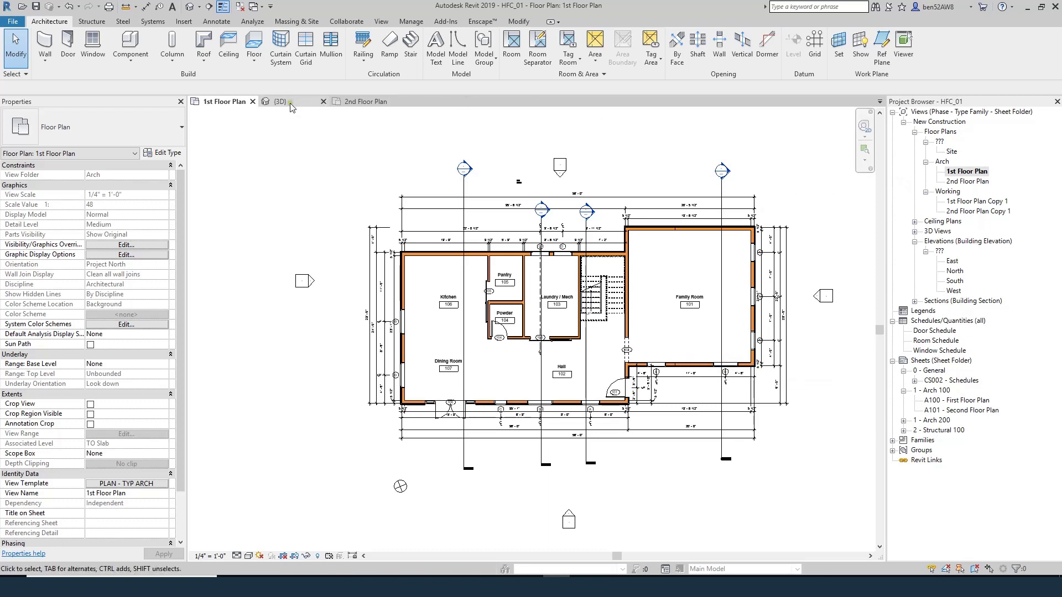
pyautogui.click(440, 161)
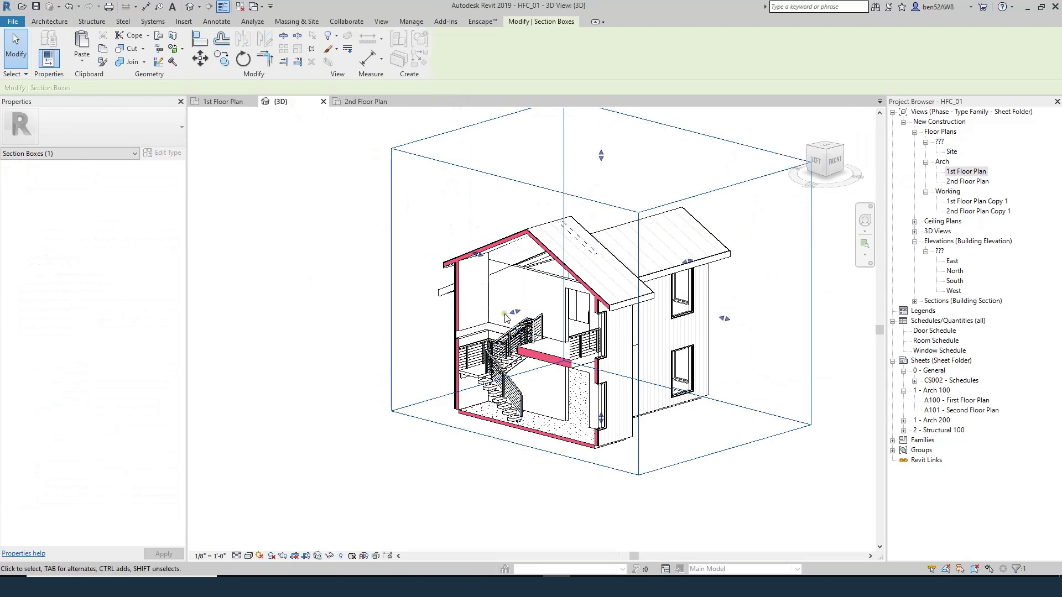
pyautogui.moveTo(515, 311); pyautogui.dragTo(623, 281)
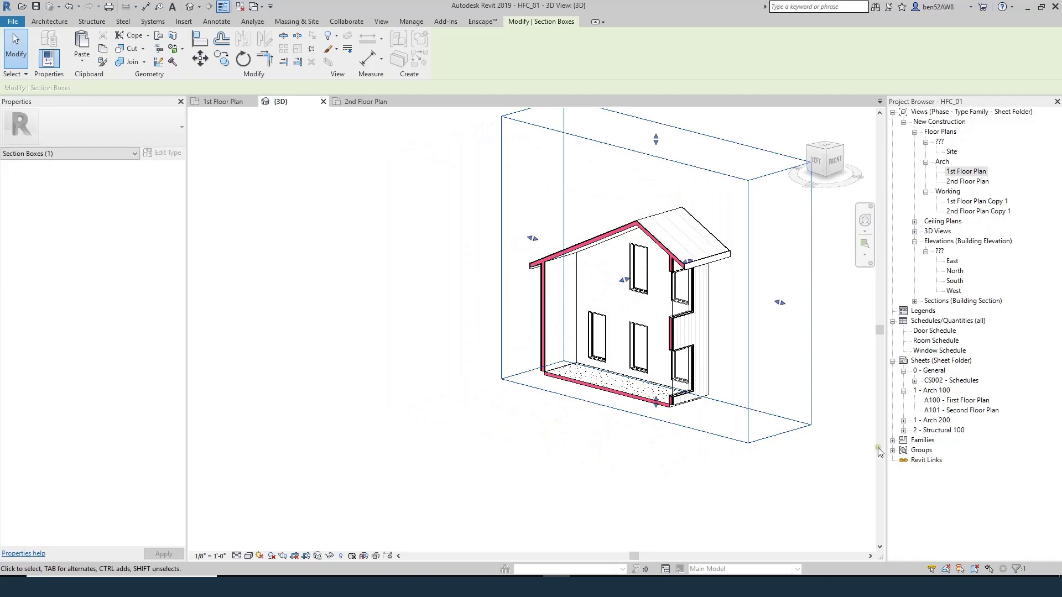
# - In the 1st Floor Plan, create a horizontal building section through the Dining Room, Hall and entry door, extending past both ends and looking north
pyautogui.doubleClick(967, 171)
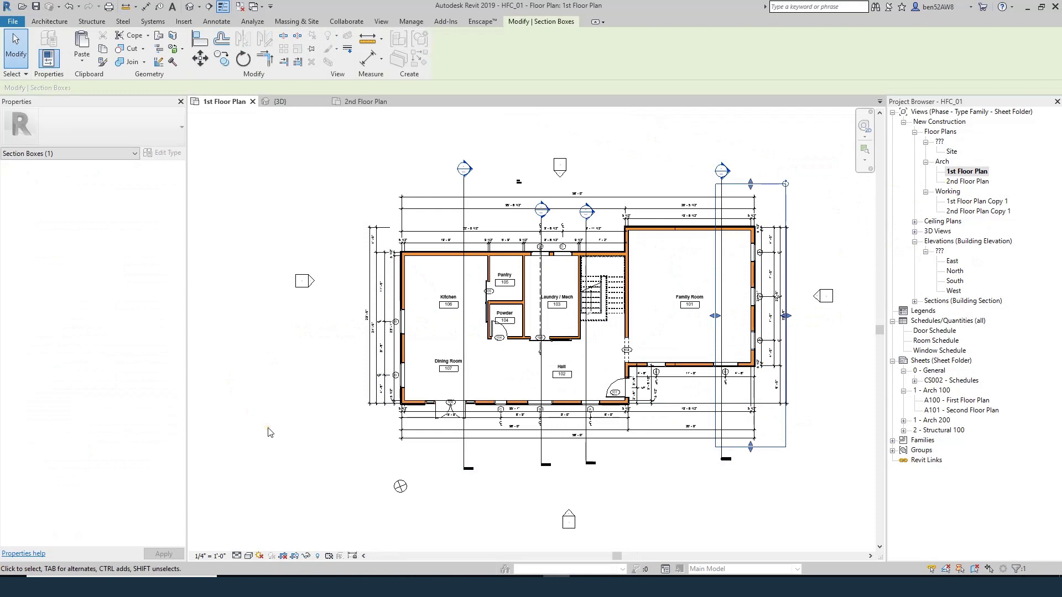
pyautogui.click(270, 432)
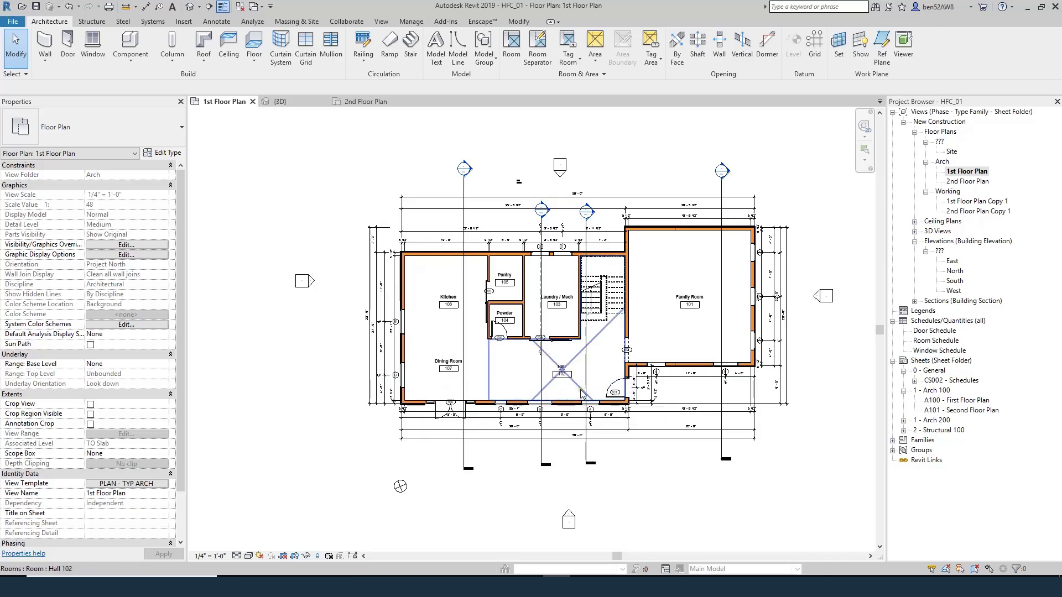
pyautogui.press('s')
pyautogui.press('e')
pyautogui.click(344, 381)
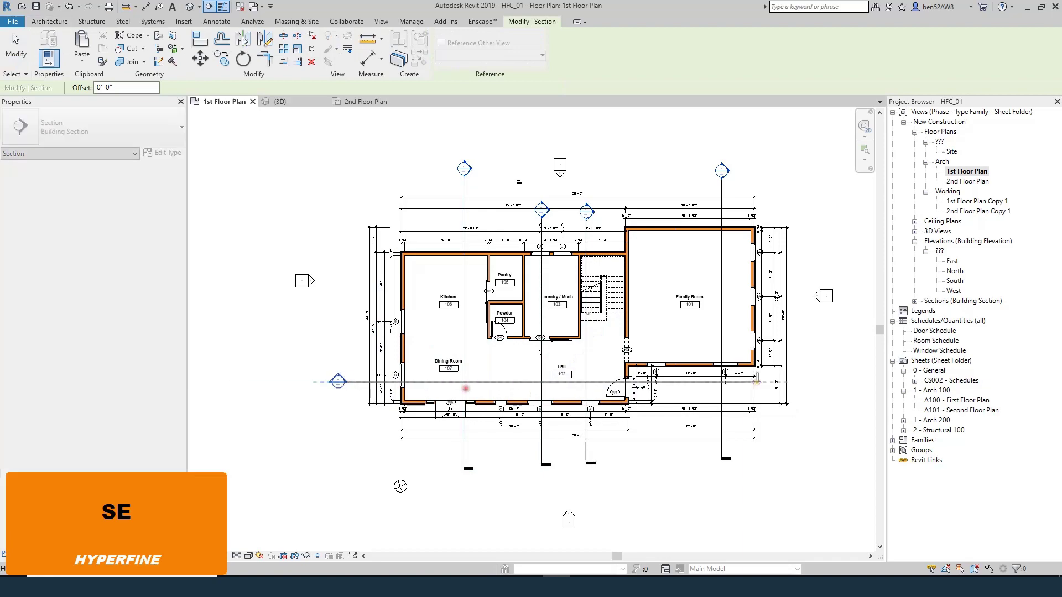
pyautogui.click(823, 382)
pyautogui.press('Escape')
pyautogui.press('Escape')
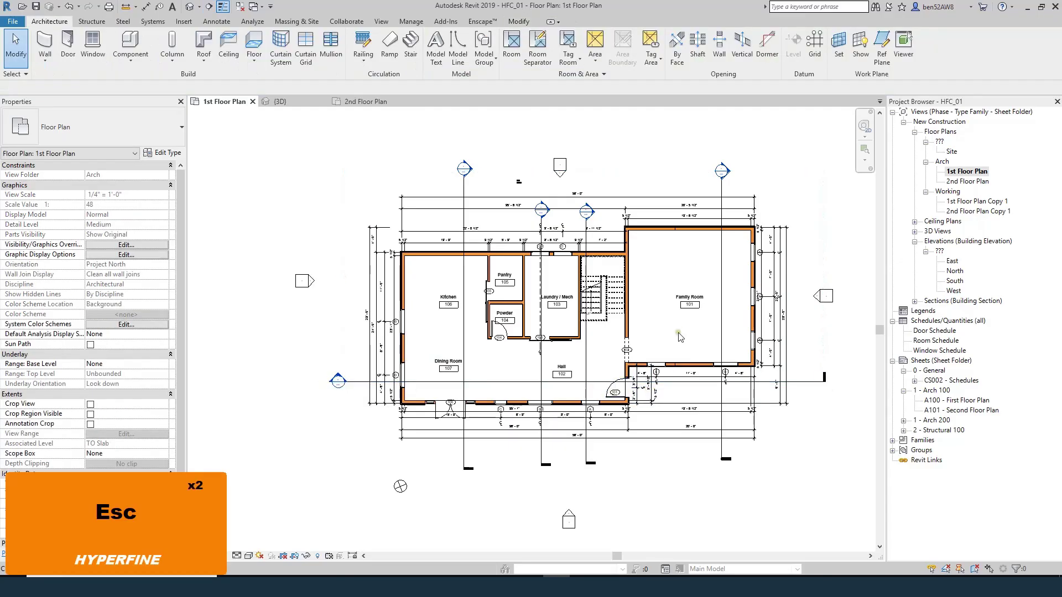
# - Create a second horizontal building section through the Kitchen, Powder, Laundry / Mech and Family Room, spanning the whole house and looking north
pyautogui.press('s')
pyautogui.press('e')
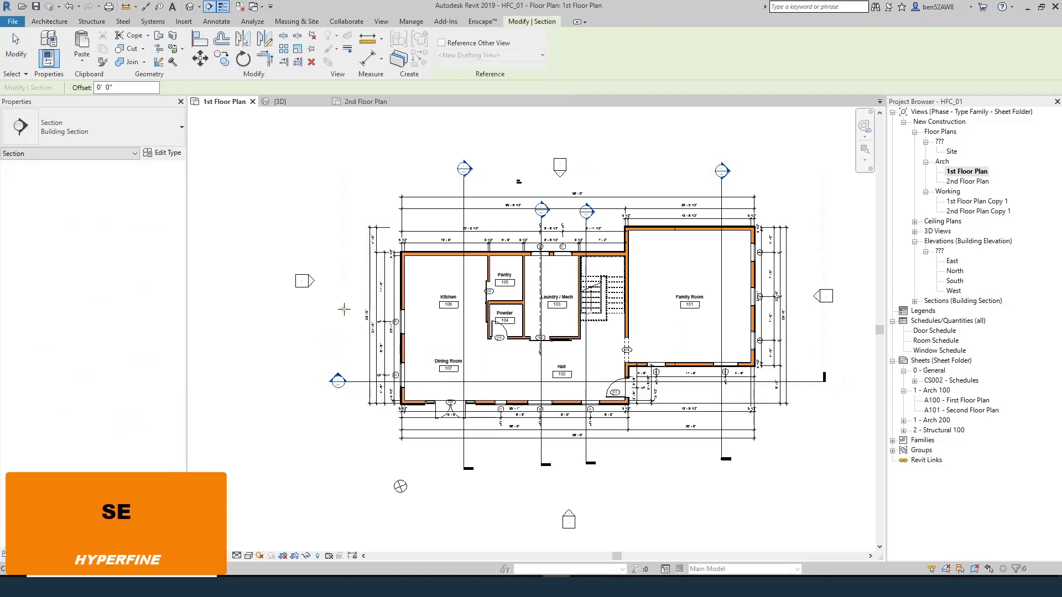
pyautogui.click(333, 318)
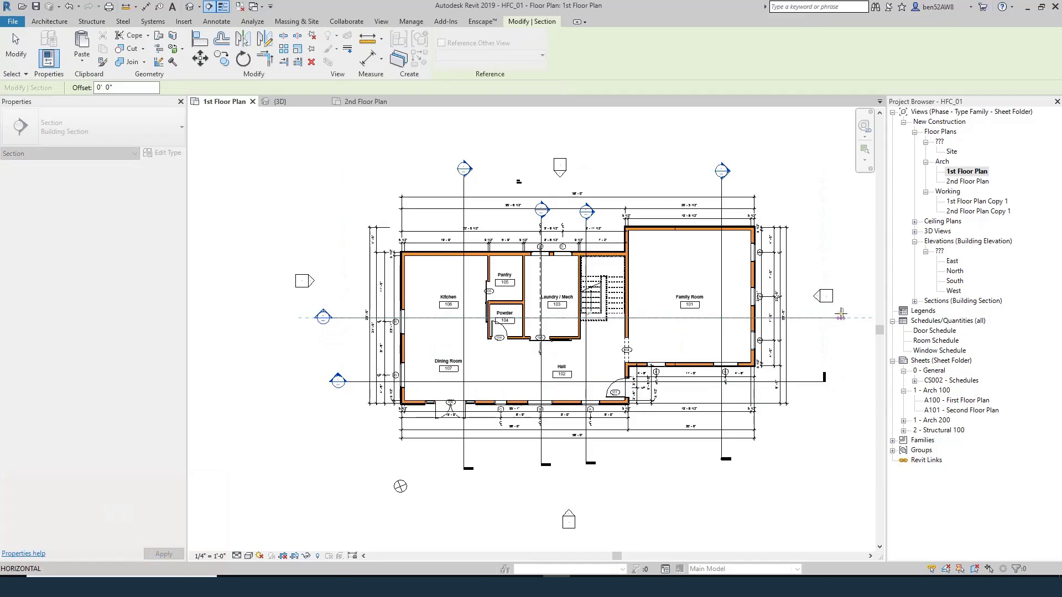
pyautogui.click(840, 315)
pyautogui.press('Escape')
pyautogui.press('Escape')
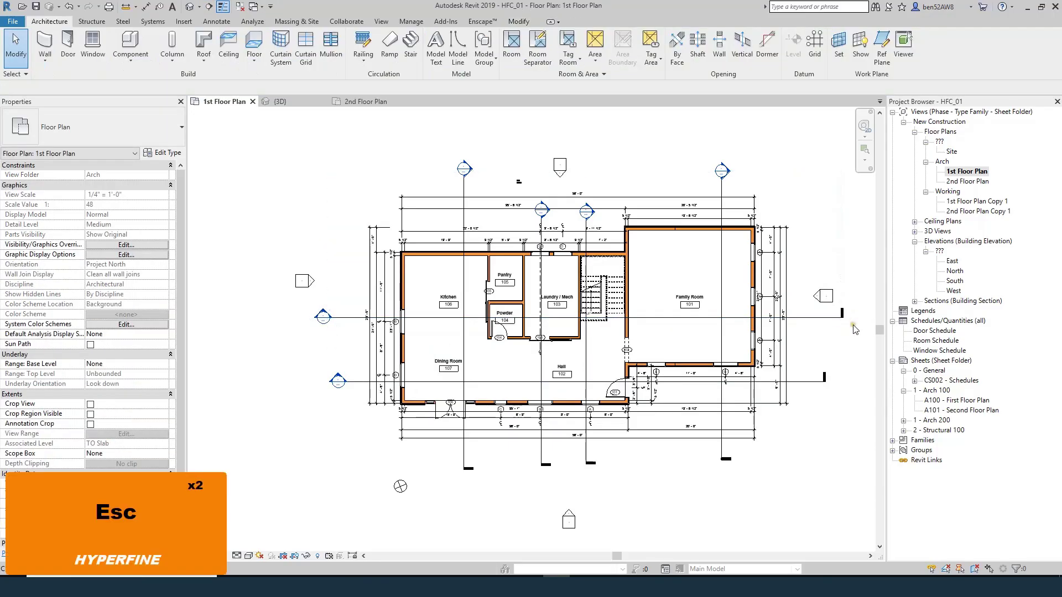
# - Nudge the second horizontal section line up and back down in large increments, finishing one small increment higher through the Powder room
pyautogui.hotkey('shift', 'Up')
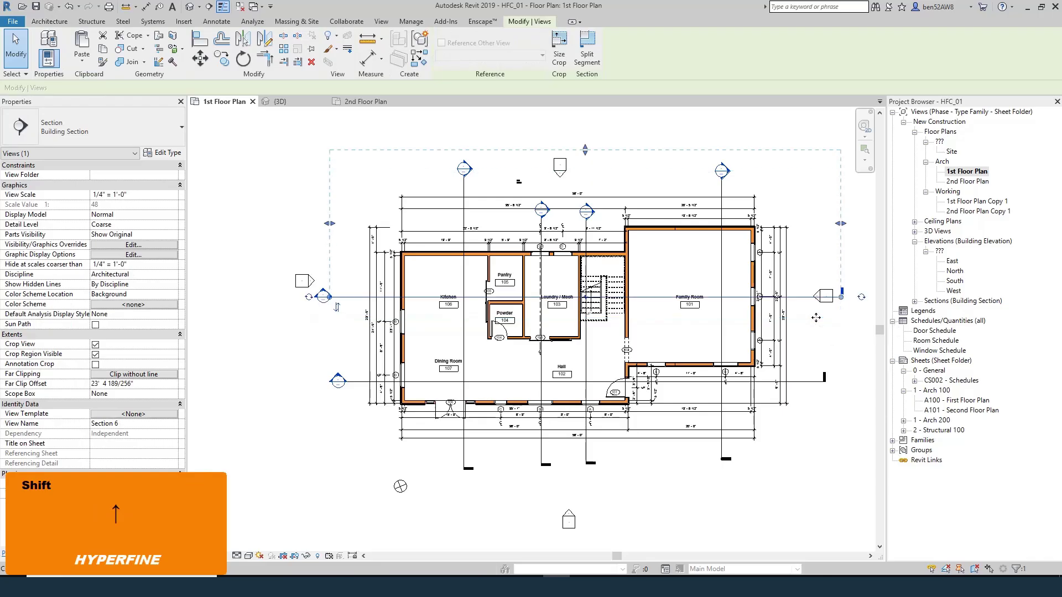
pyautogui.hotkey('shift', 'Down')
pyautogui.hotkey('shift', 'Up')
pyautogui.hotkey('shift', 'Down')
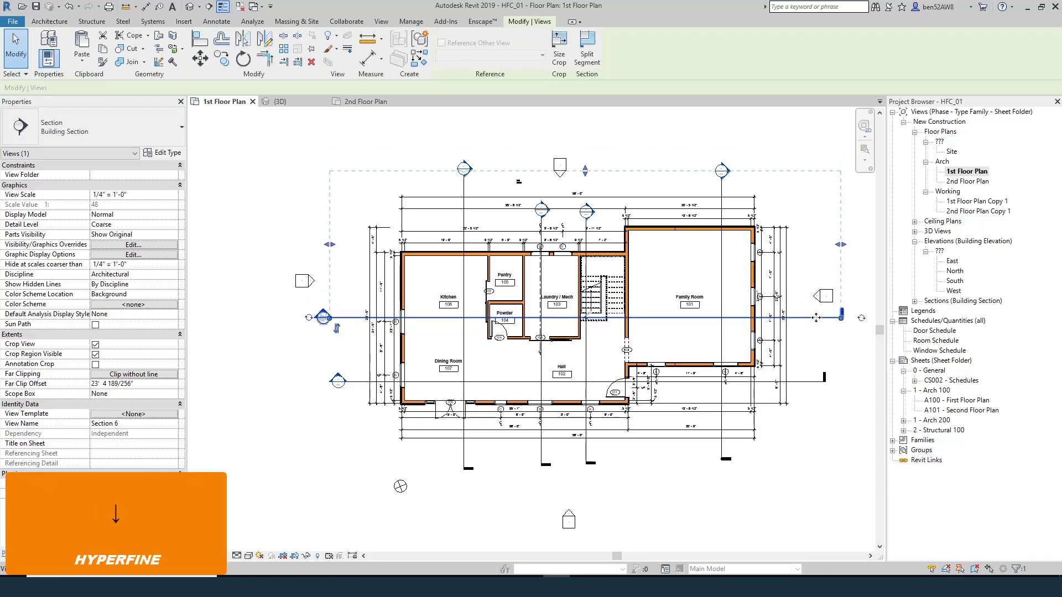
pyautogui.press('Up')
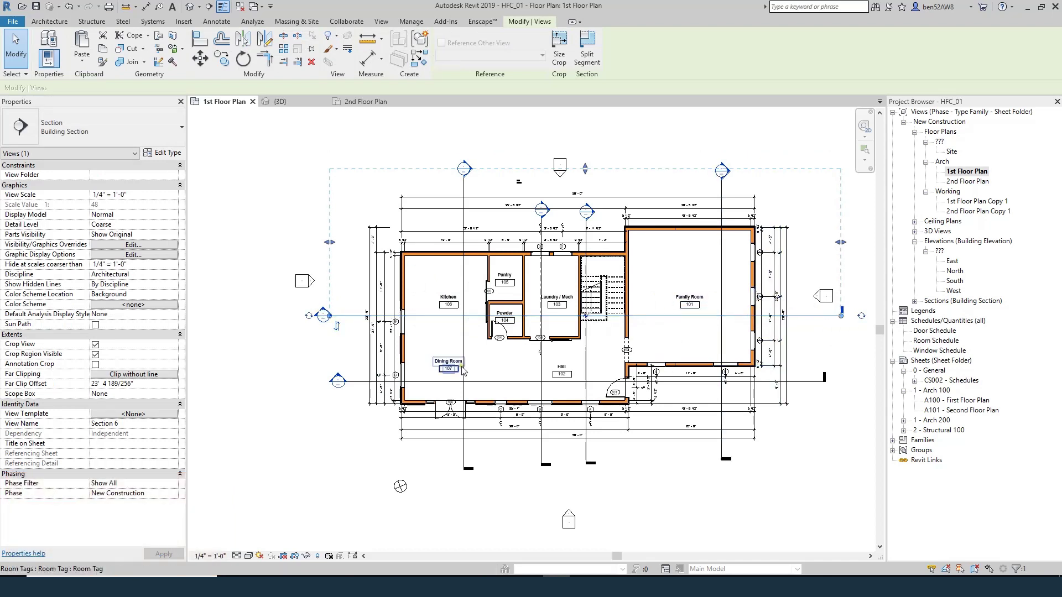
# - Deselect the section line and expand the building sections group in the project's view list to show every section view
pyautogui.click(298, 358)
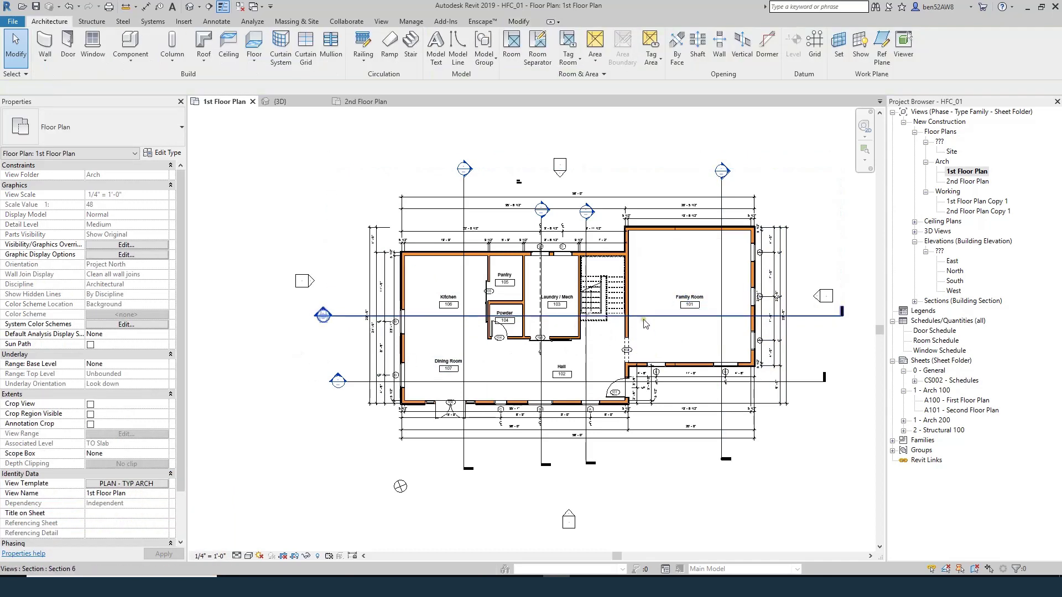
pyautogui.scroll(-1, 191, 343)
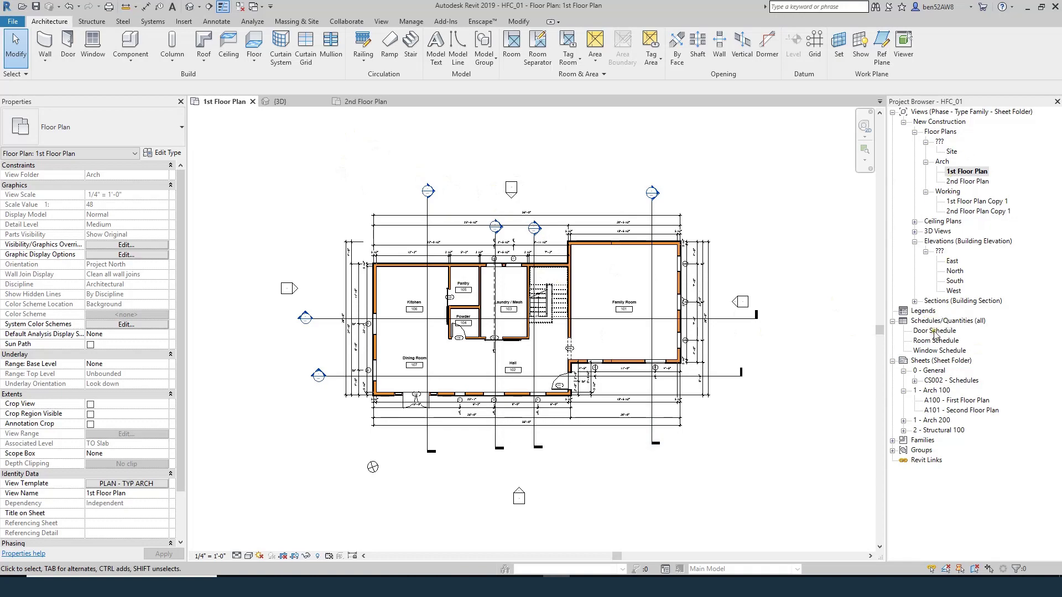
pyautogui.click(946, 301)
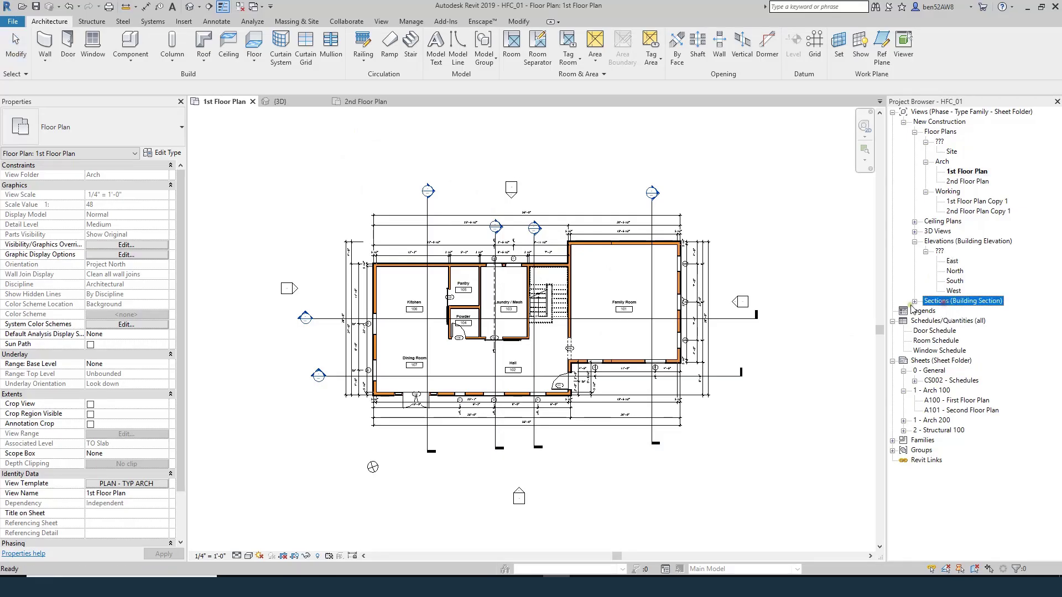
pyautogui.click(914, 301)
pyautogui.click(925, 311)
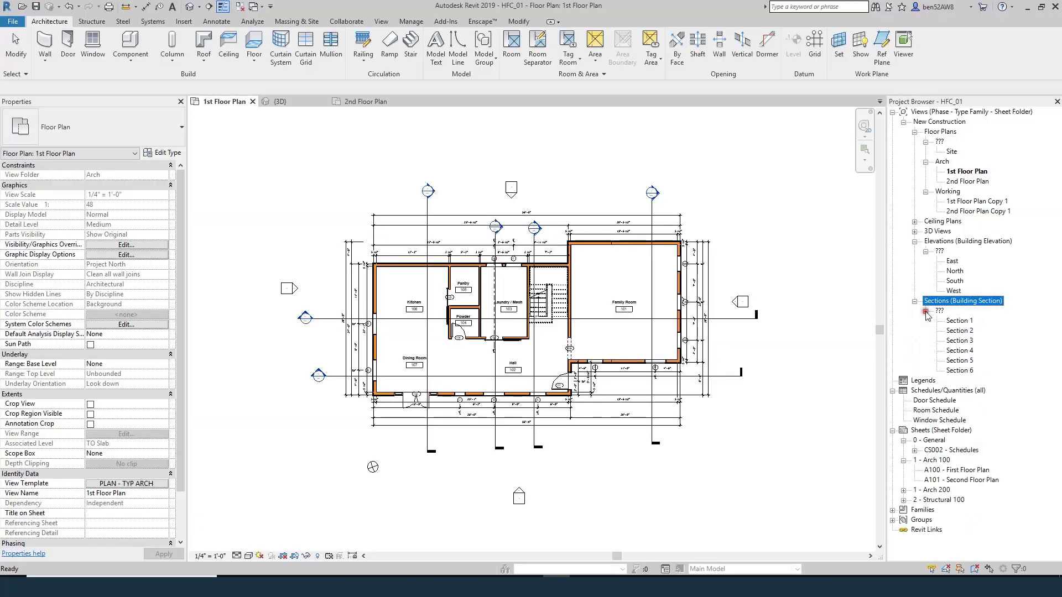
# - Rename the view of the vertical section through the Kitchen and Dining Room as Section A
pyautogui.click(959, 321)
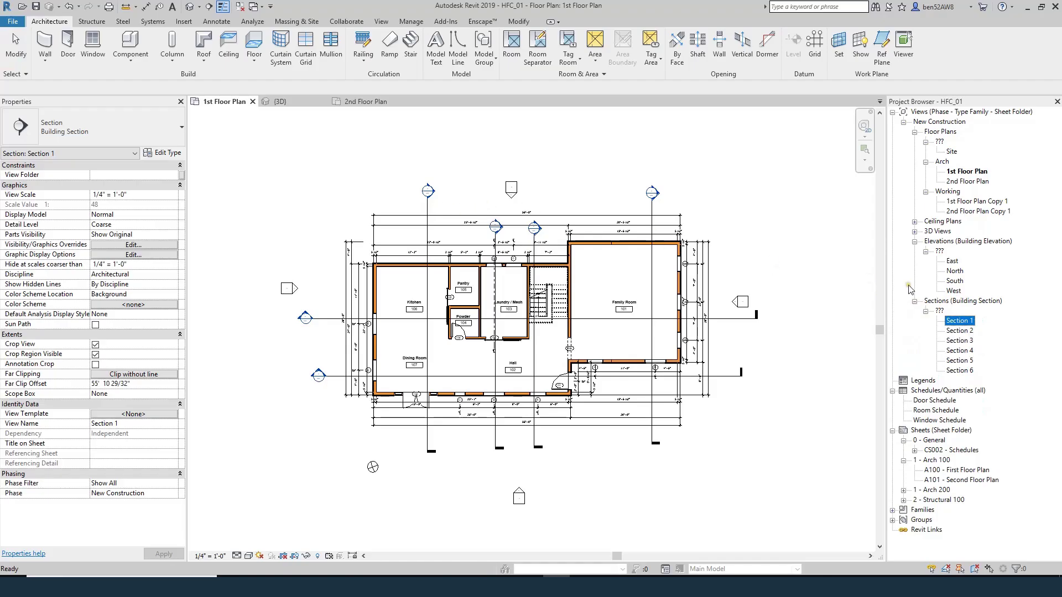
pyautogui.click(426, 210)
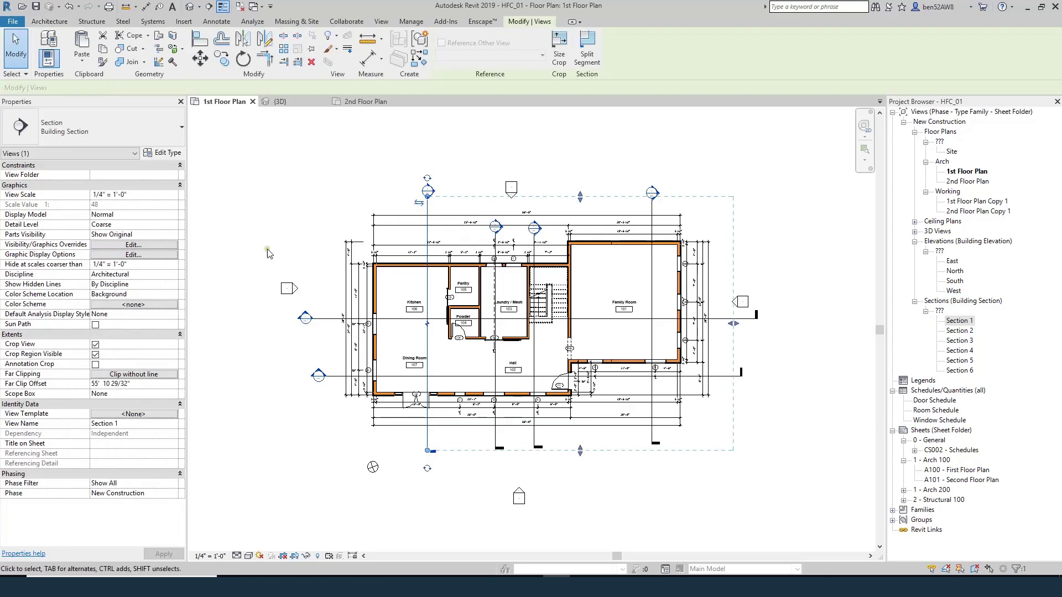
pyautogui.click(134, 424)
pyautogui.write('Section A')
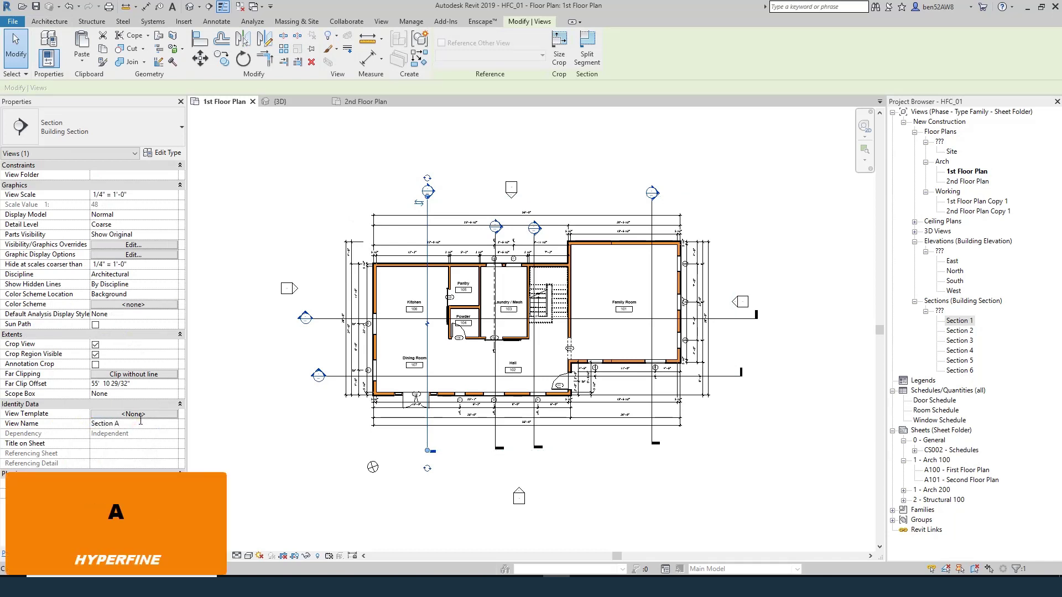
pyautogui.press('Return')
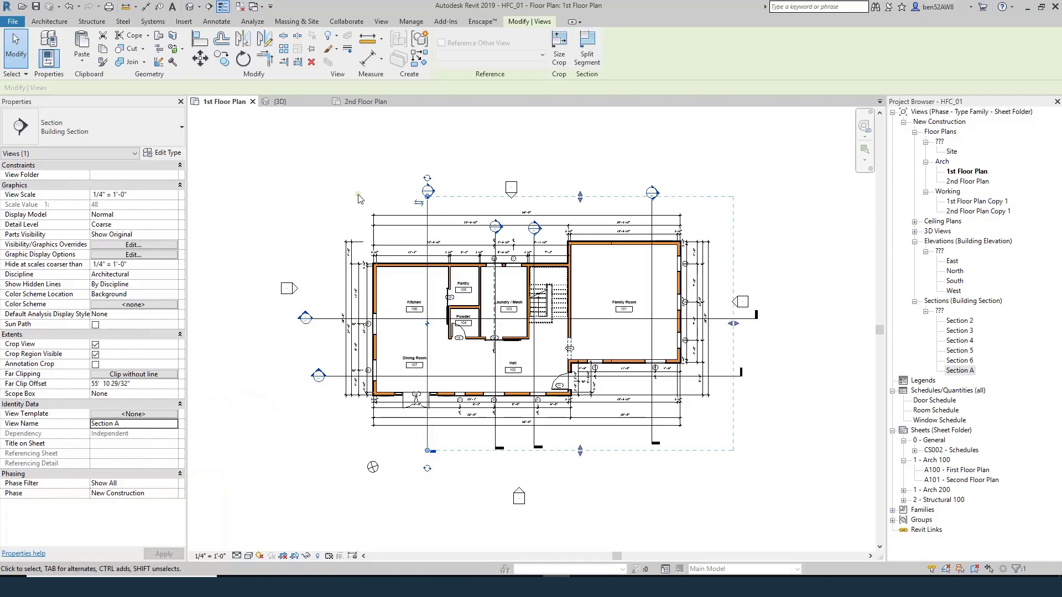
pyautogui.click(332, 162)
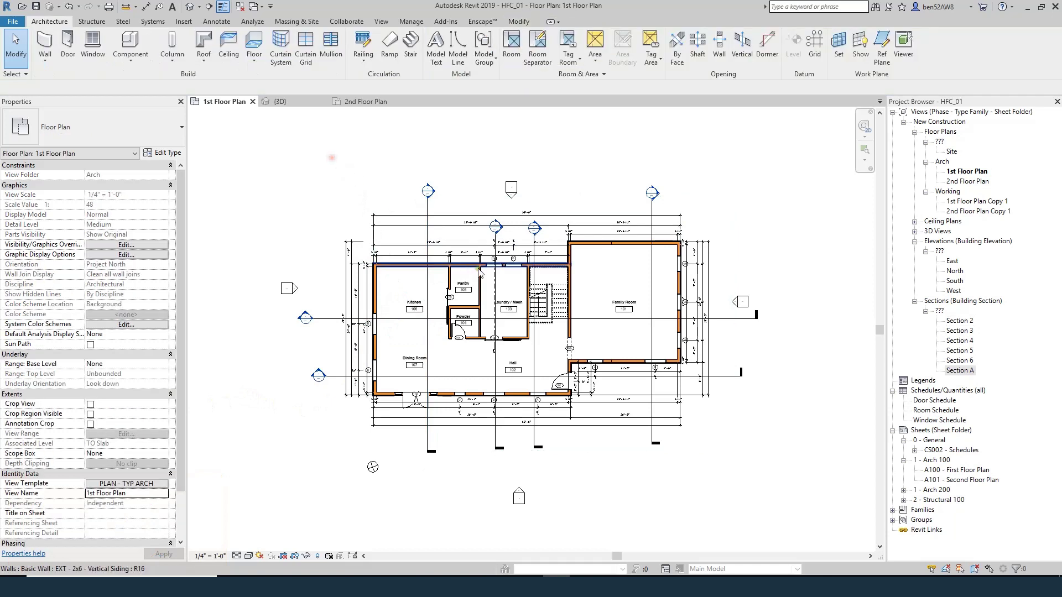
# - Rename the view of the vertical section through Laundry / Mech as Section B
pyautogui.click(497, 375)
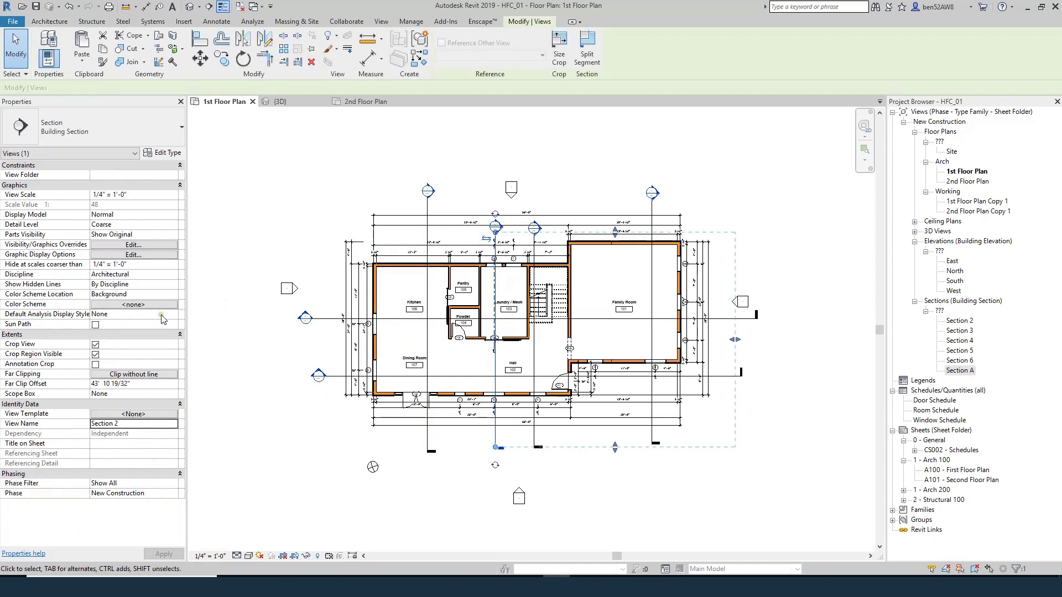
pyautogui.click(134, 421)
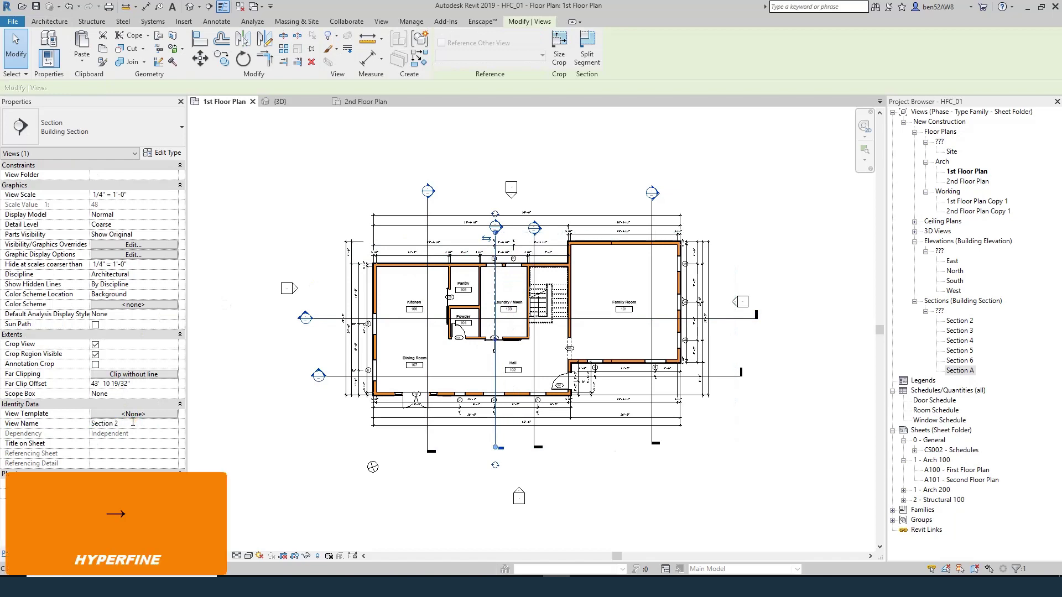
pyautogui.press('BackSpace')
pyautogui.write('B')
pyautogui.press('Return')
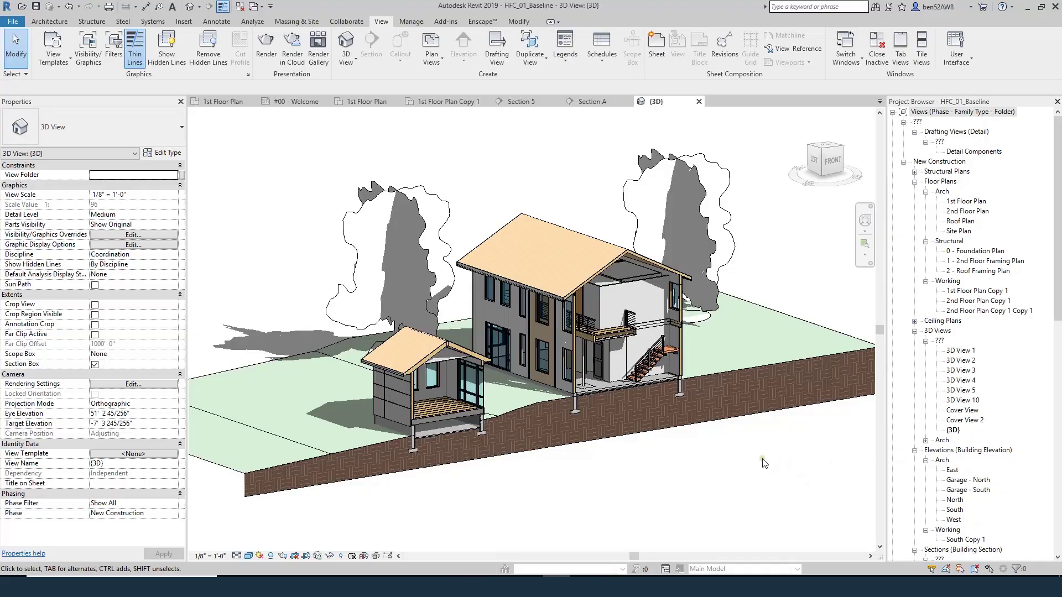
# - Orbit the baseline house model, look through the Revit Architecture course page in the web browser, and return to Revit
pyautogui.keyDown('shift'); pyautogui.moveTo(681, 470); pyautogui.dragTo(710, 479, button='middle'); pyautogui.keyUp('shift')
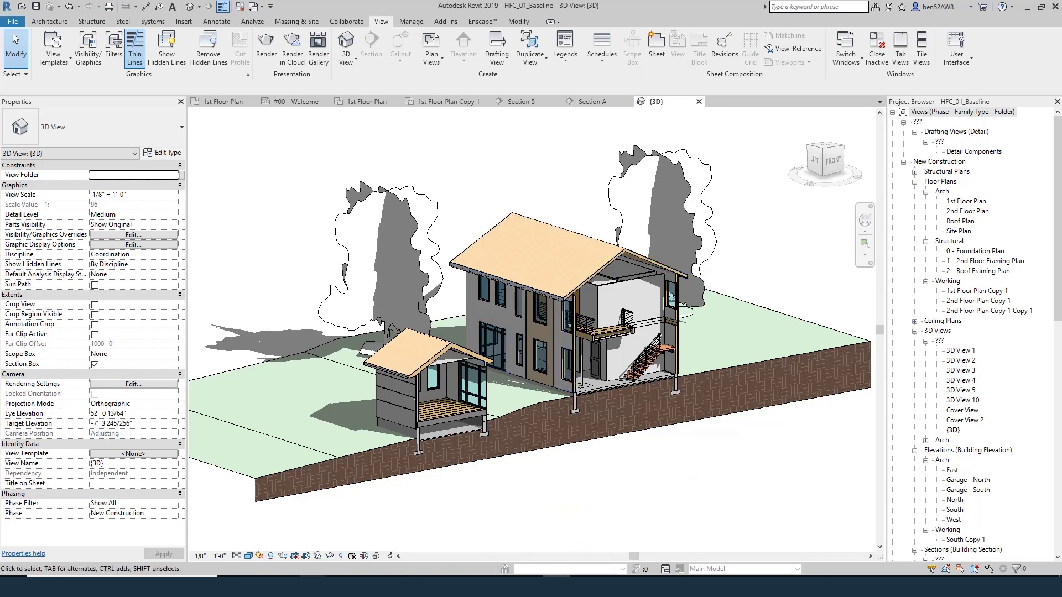
pyautogui.moveTo(312, 587)
pyautogui.click(326, 500)
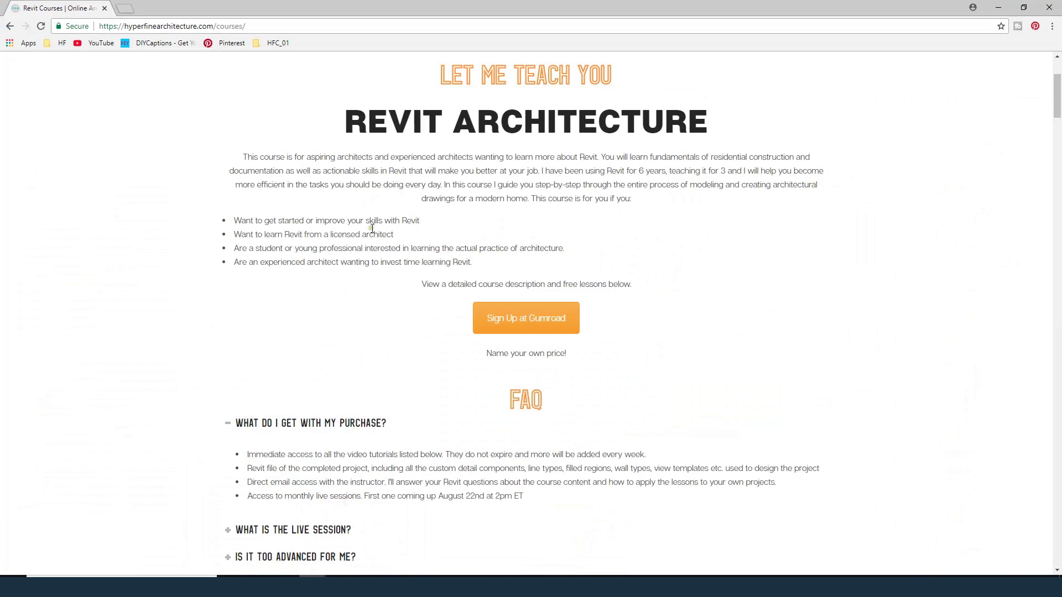
pyautogui.scroll(-15, 399, 263)
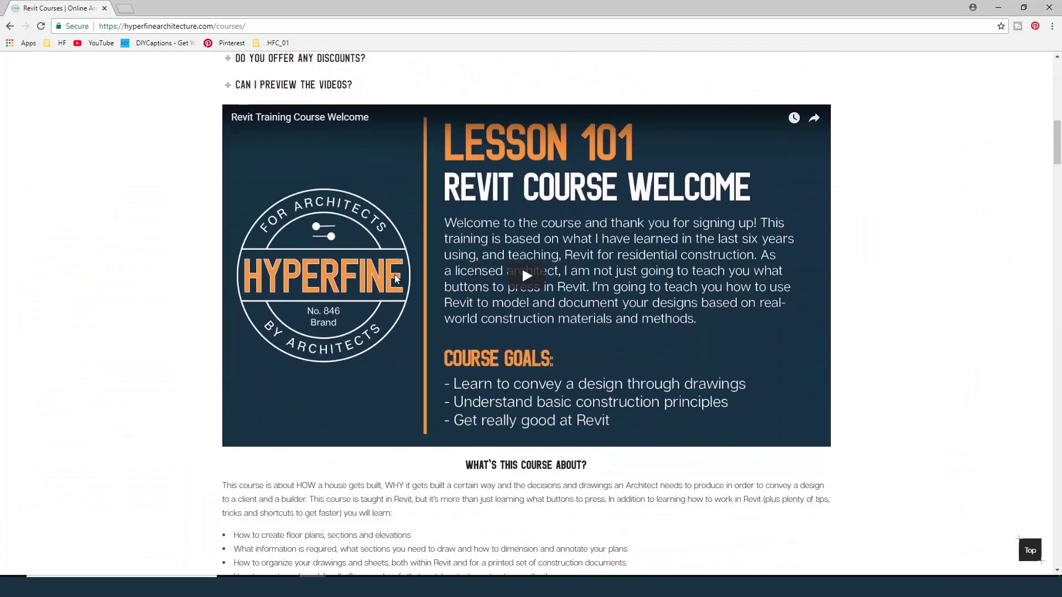
pyautogui.scroll(-2, 392, 282)
pyautogui.hotkey('alt', 'Tab')
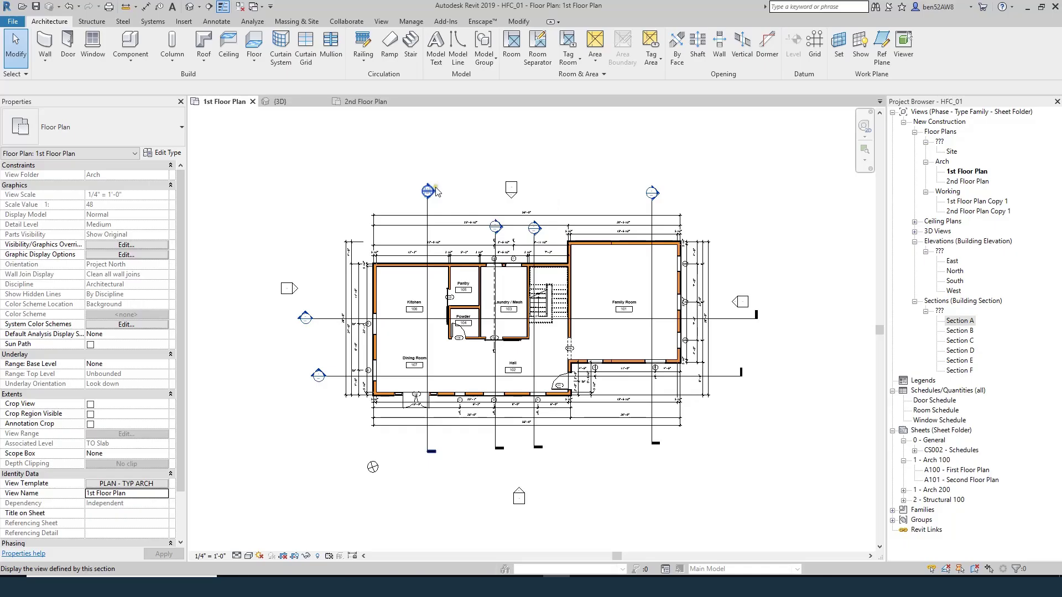
# - Open Section A from its marker to examine the cut through the house, and return to the 1st Floor Plan
pyautogui.click(429, 282)
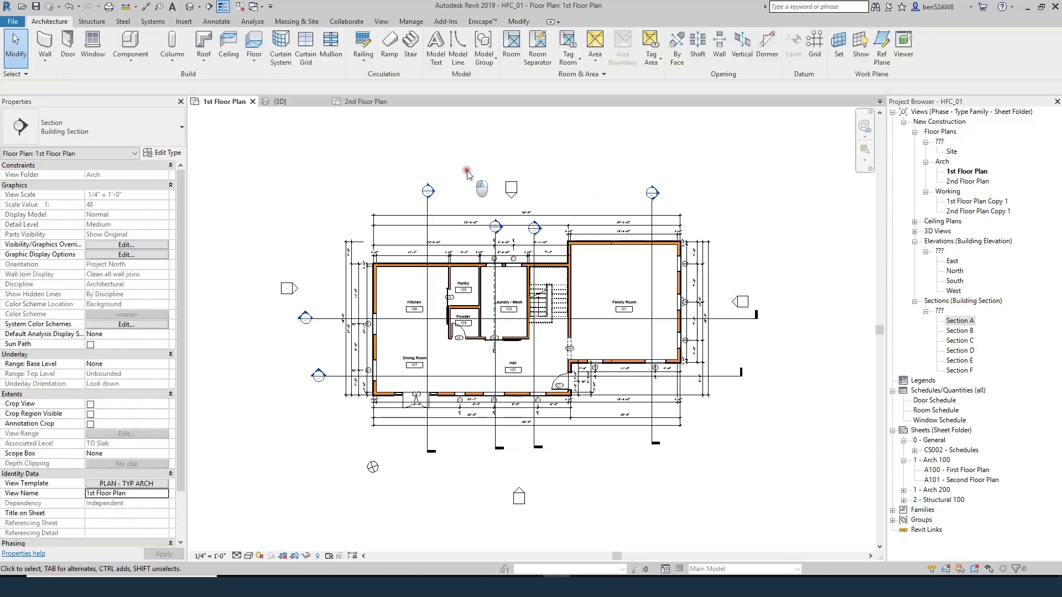
pyautogui.press('Escape')
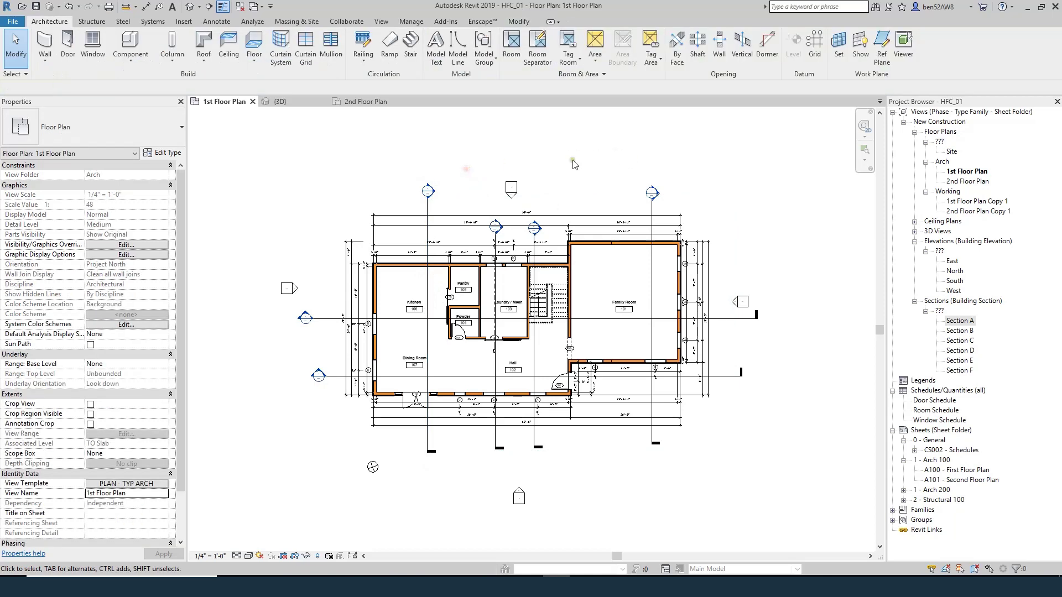
pyautogui.doubleClick(428, 191)
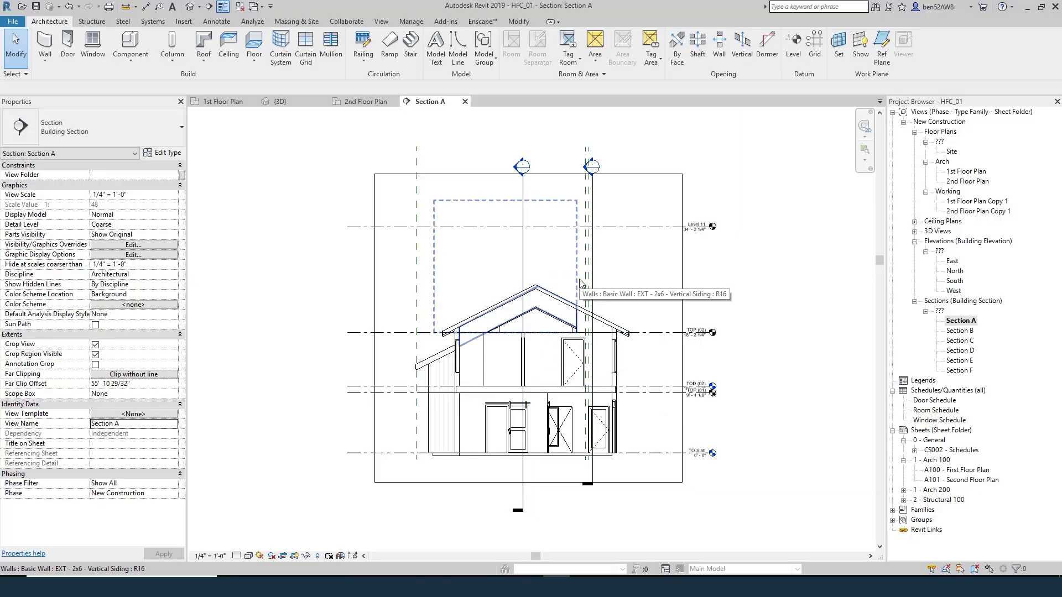
pyautogui.doubleClick(965, 176)
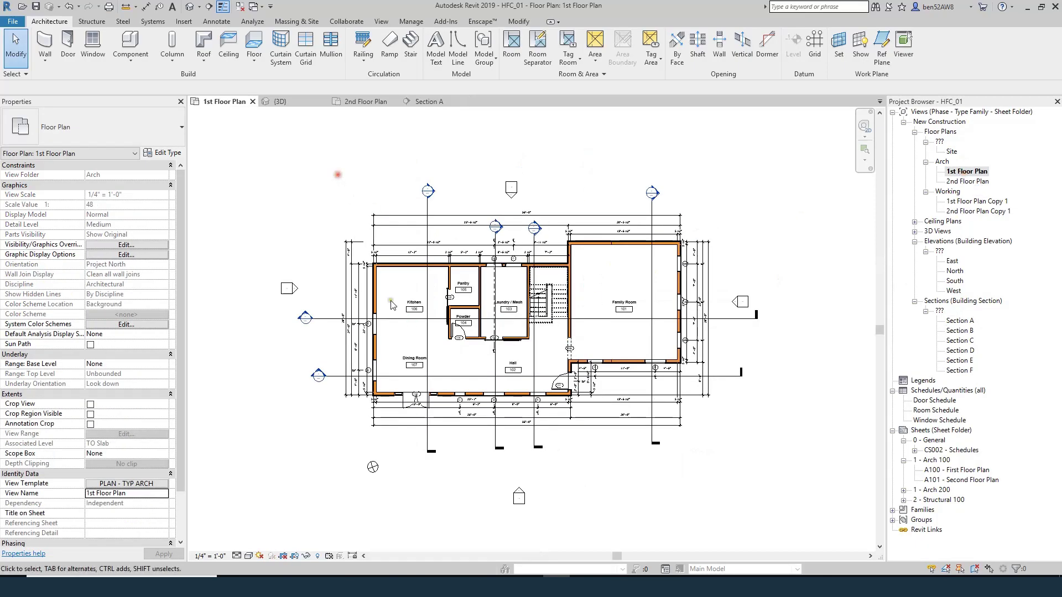
# - Cycle the tail symbol below the house on the Section A line to a full section head
pyautogui.scroll(2, 337, 248)
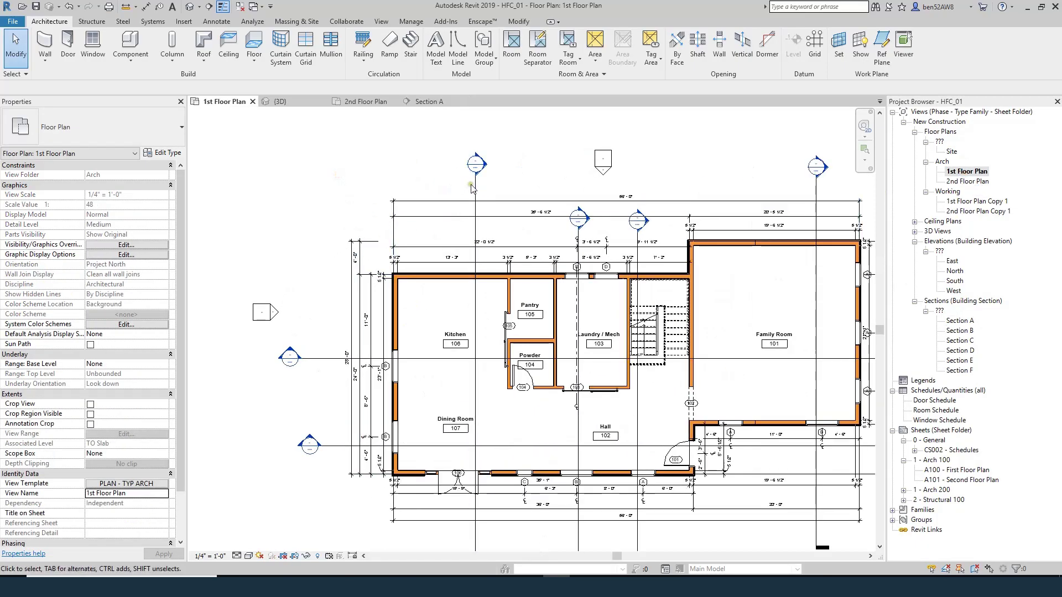
pyautogui.scroll(-1, 467, 371)
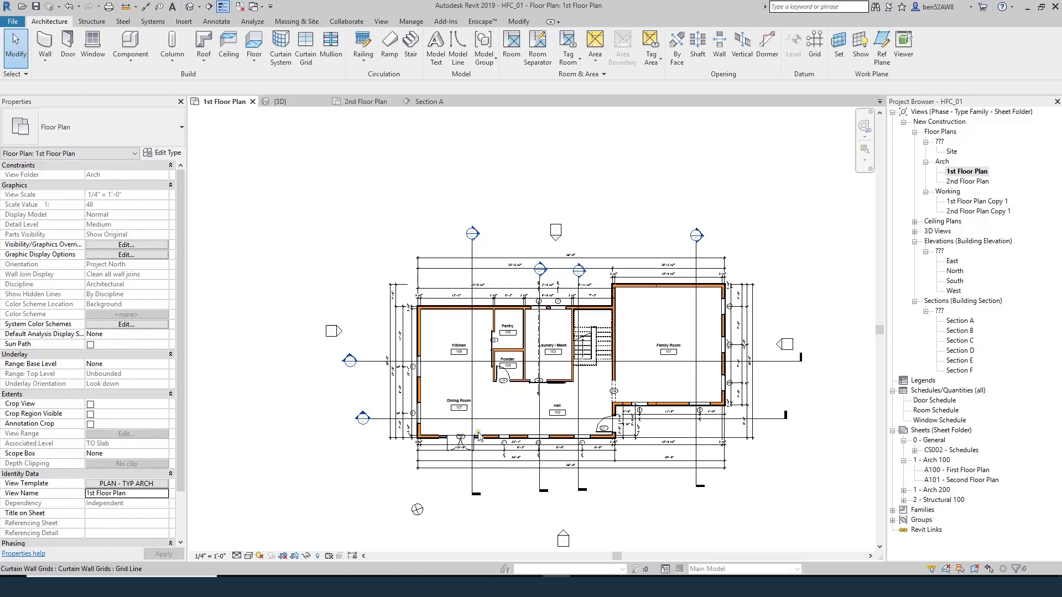
pyautogui.scroll(2, 471, 486)
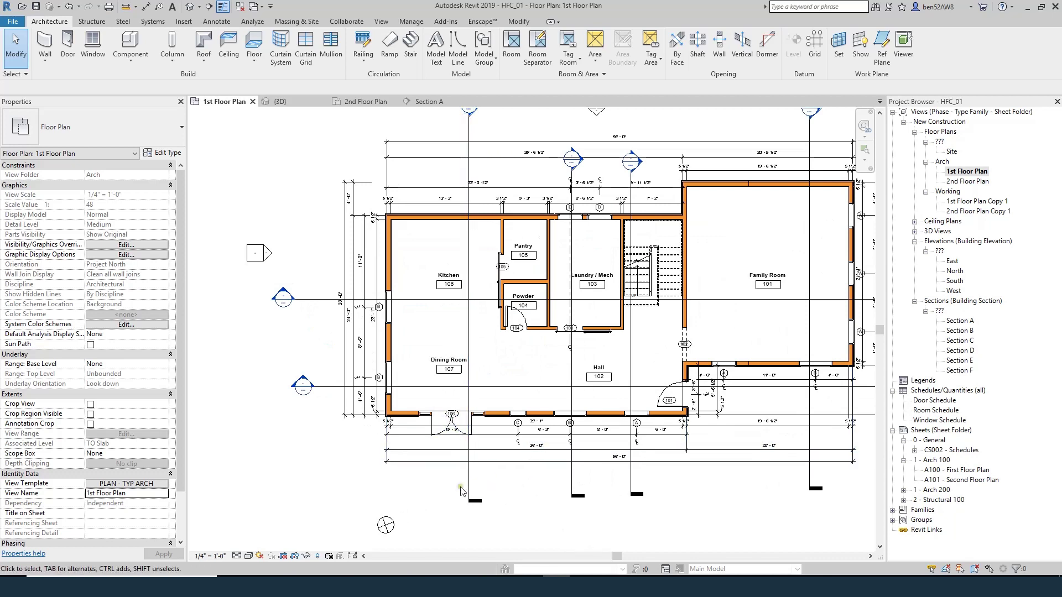
pyautogui.scroll(-2, 488, 483)
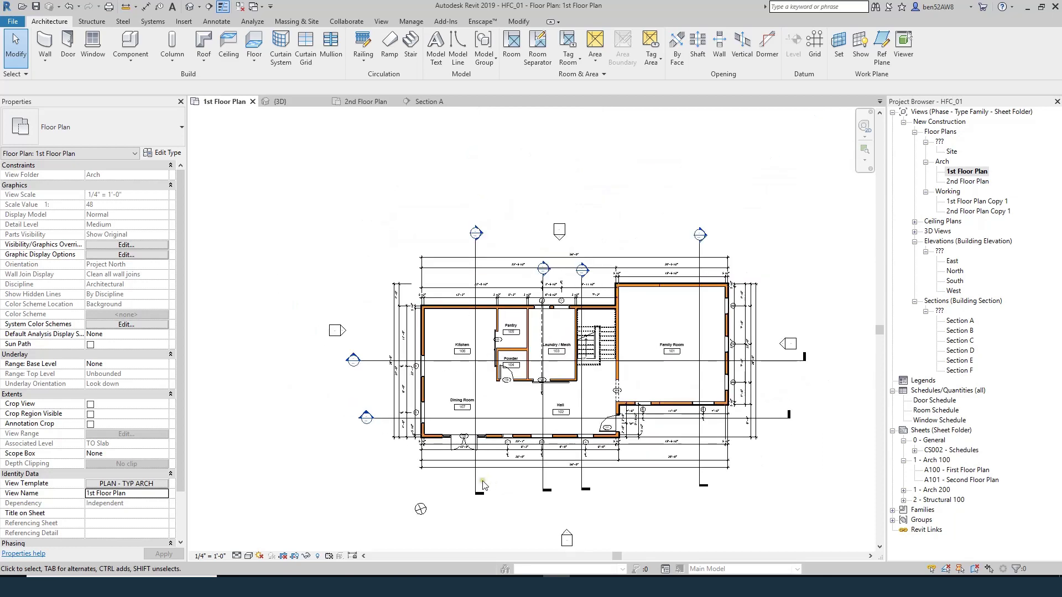
pyautogui.click(476, 480)
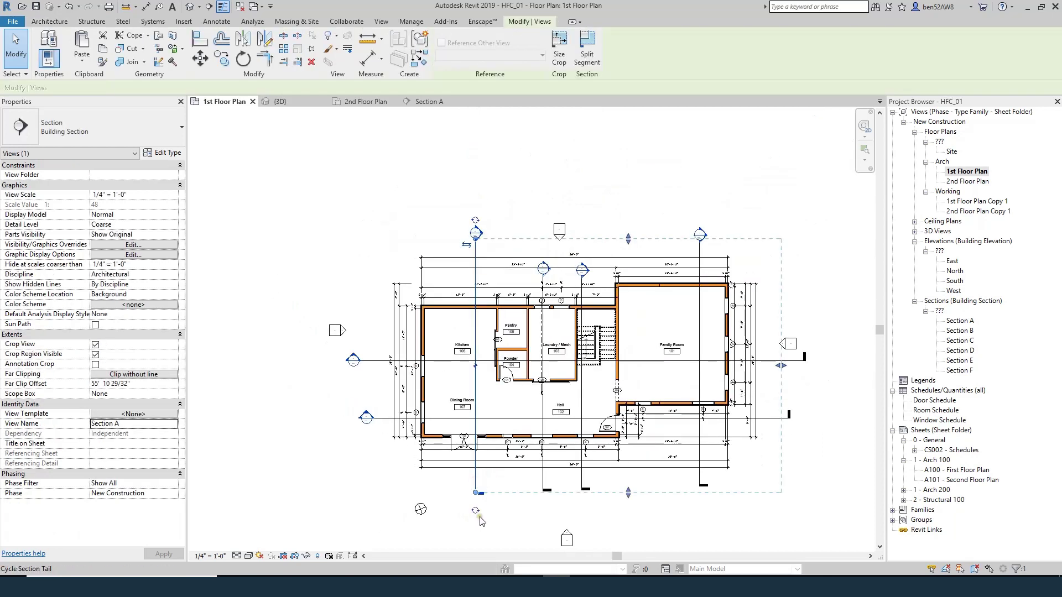
pyautogui.scroll(2, 476, 517)
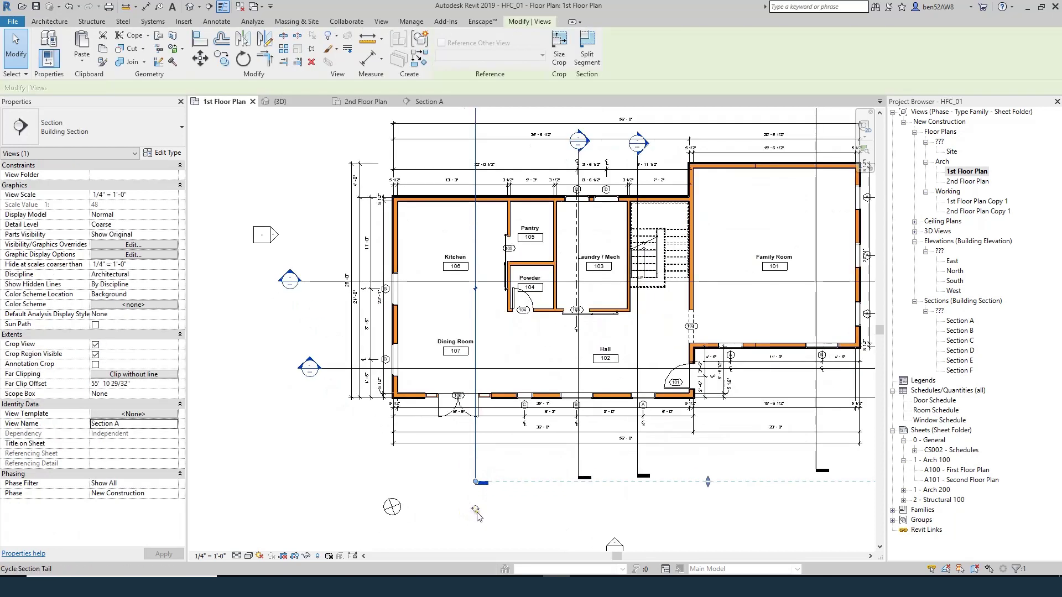
pyautogui.click(475, 510)
pyautogui.click(475, 510)
pyautogui.click(476, 510)
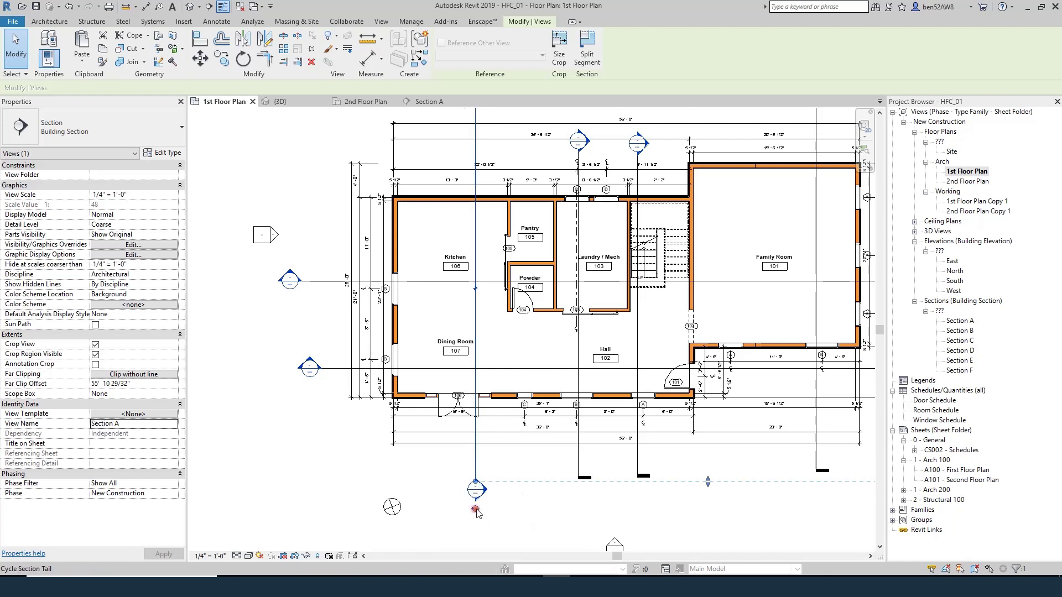
pyautogui.scroll(-2, 477, 506)
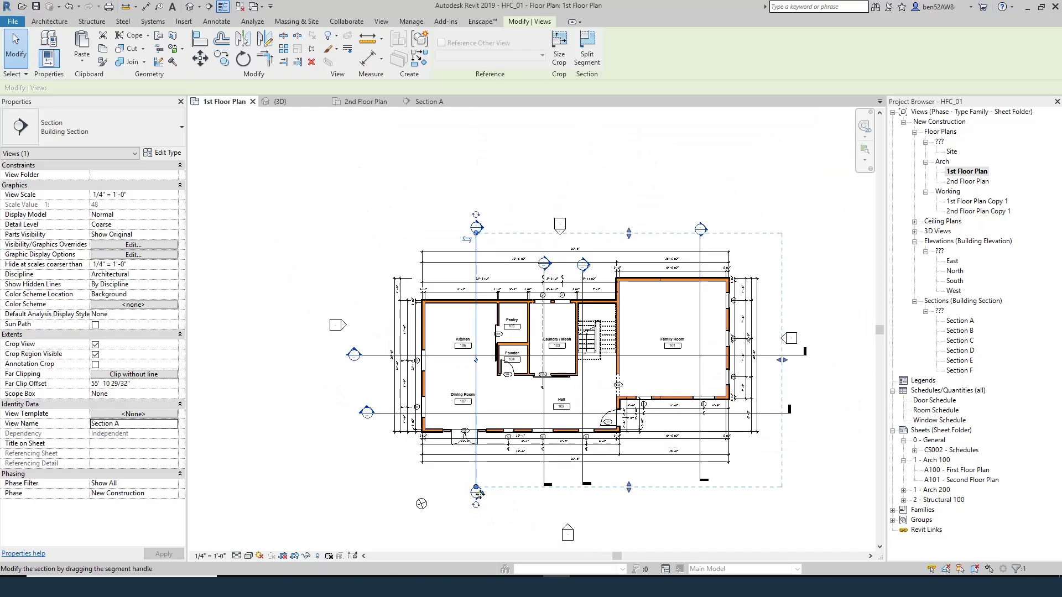
# - Break the Section A line with a gap and shorten both segments to short stubs beside their heads, outside the house
pyautogui.scroll(2, 477, 493)
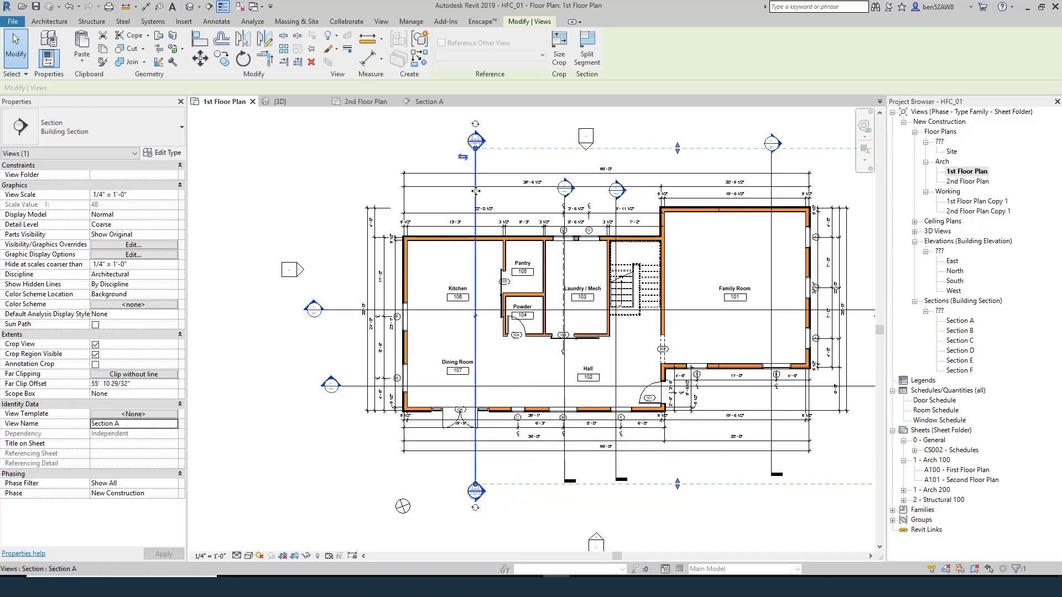
pyautogui.click(476, 316)
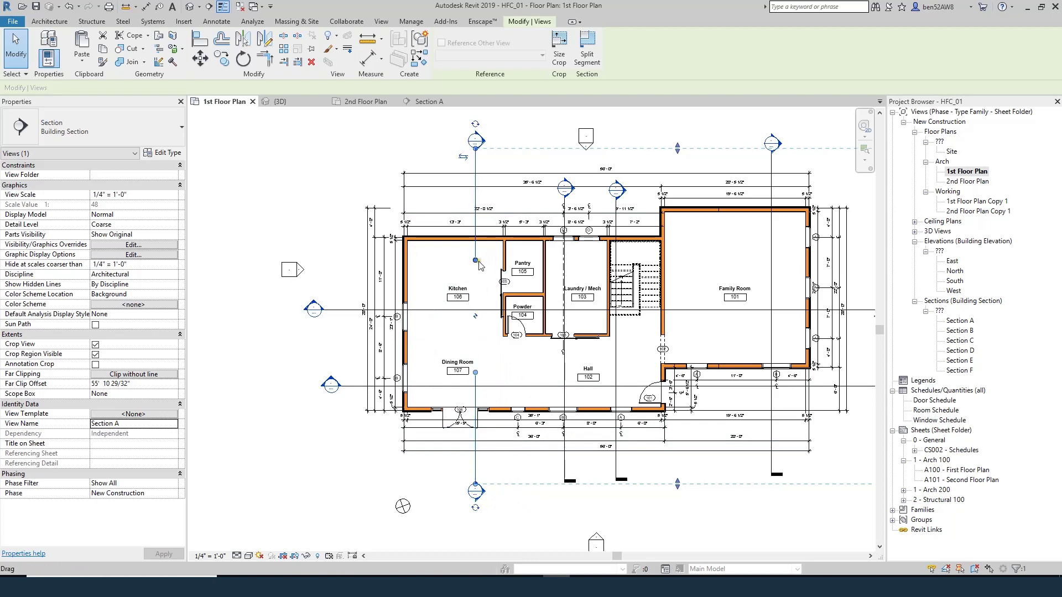
pyautogui.moveTo(475, 260); pyautogui.dragTo(476, 163)
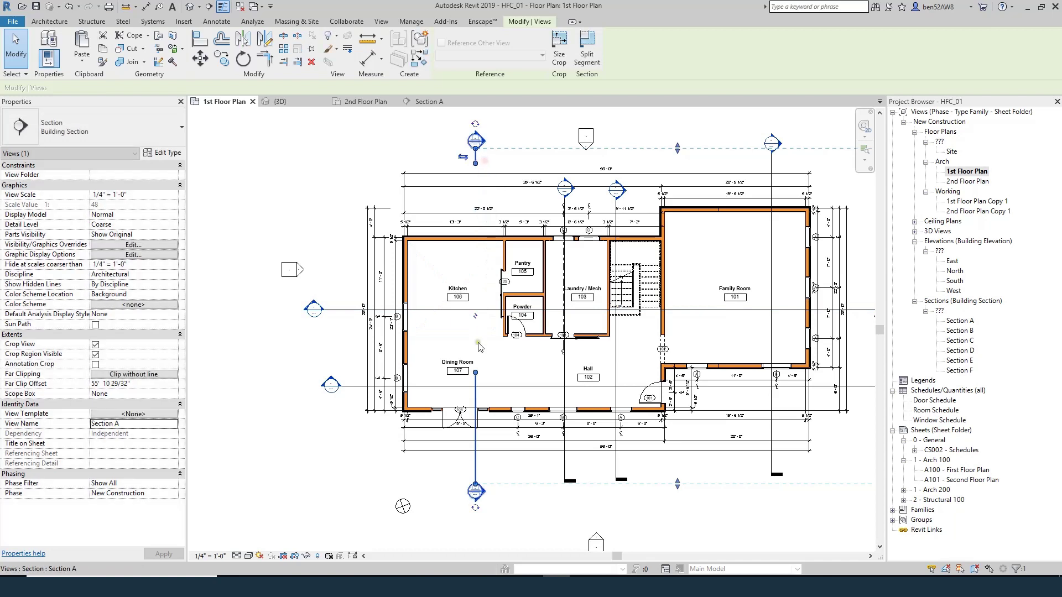
pyautogui.moveTo(475, 373); pyautogui.dragTo(501, 468)
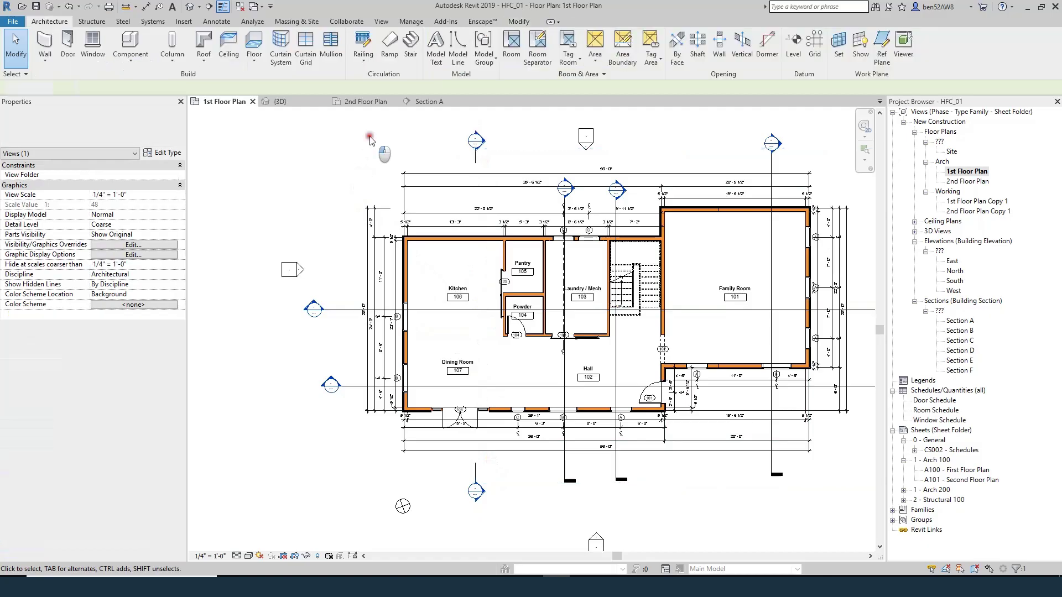
pyautogui.click(370, 139)
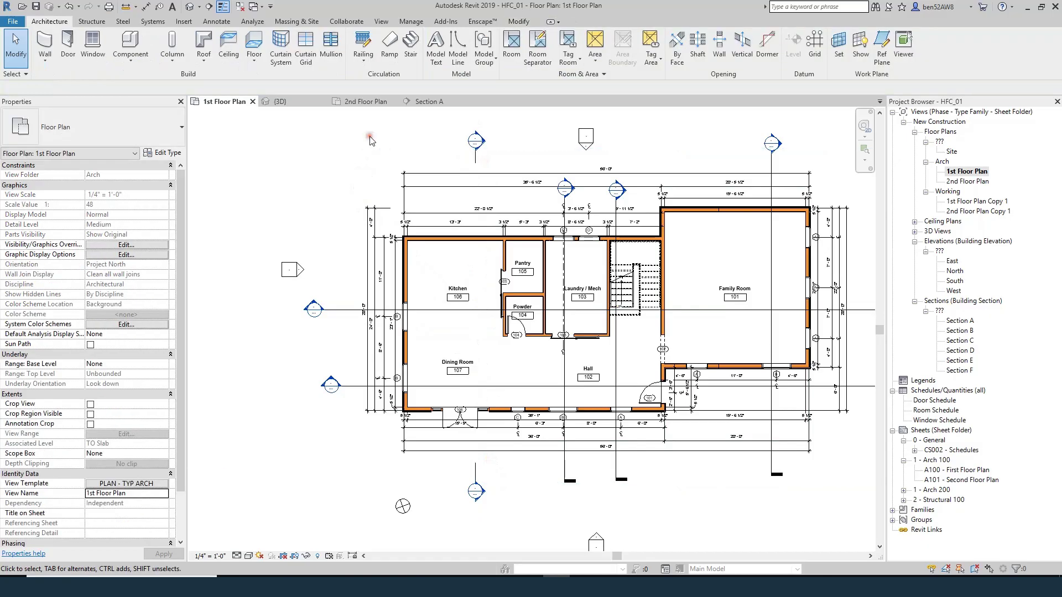
# - Open Section A from its marker, close the 3D and 2nd Floor Plan views, and tile it beside the 1st Floor Plan
pyautogui.doubleClick(477, 141)
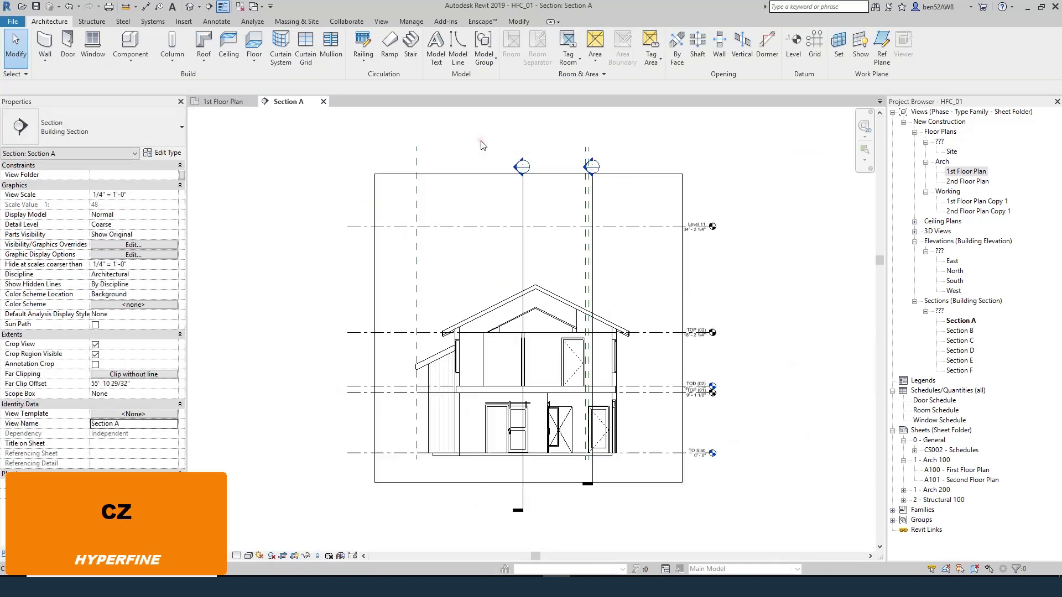
pyautogui.press('w')
pyautogui.press('t')
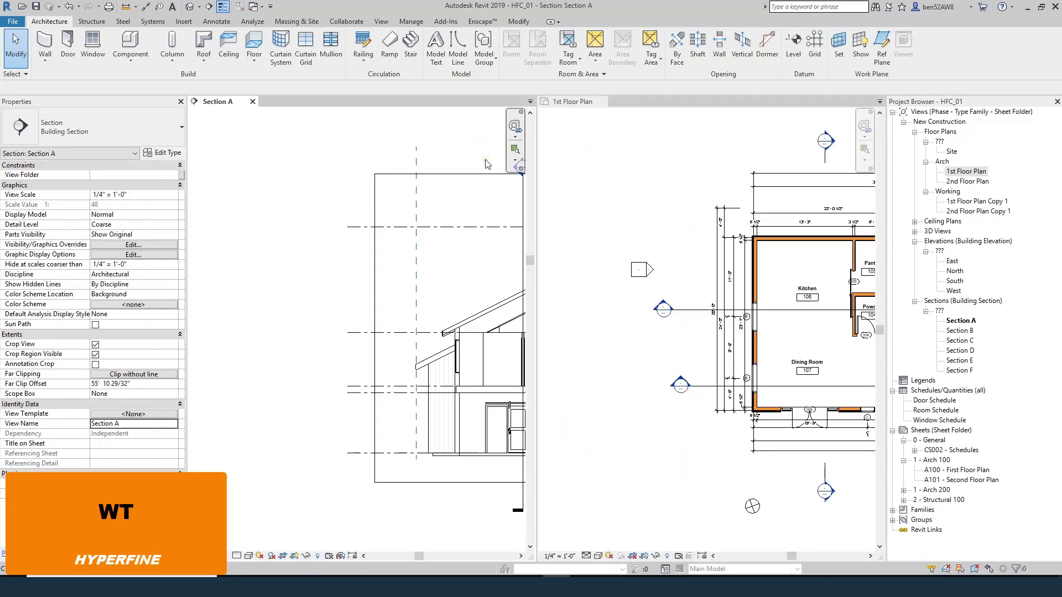
# - Fit both tiled views to their windows and select the Section A line in plan to show its extents
pyautogui.press('z')
pyautogui.press('a')
pyautogui.click(623, 198)
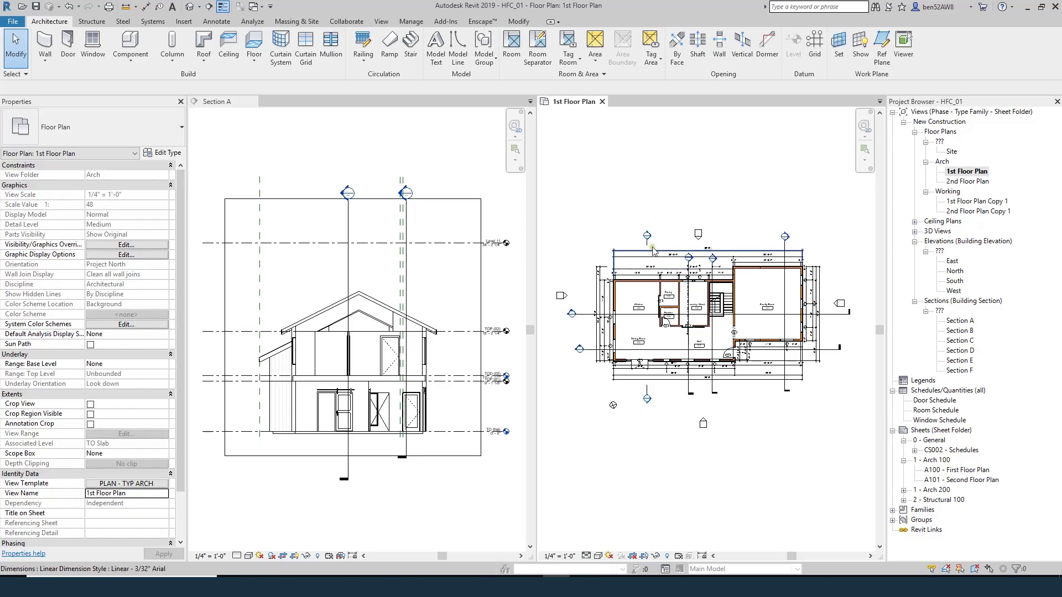
pyautogui.scroll(3, 655, 249)
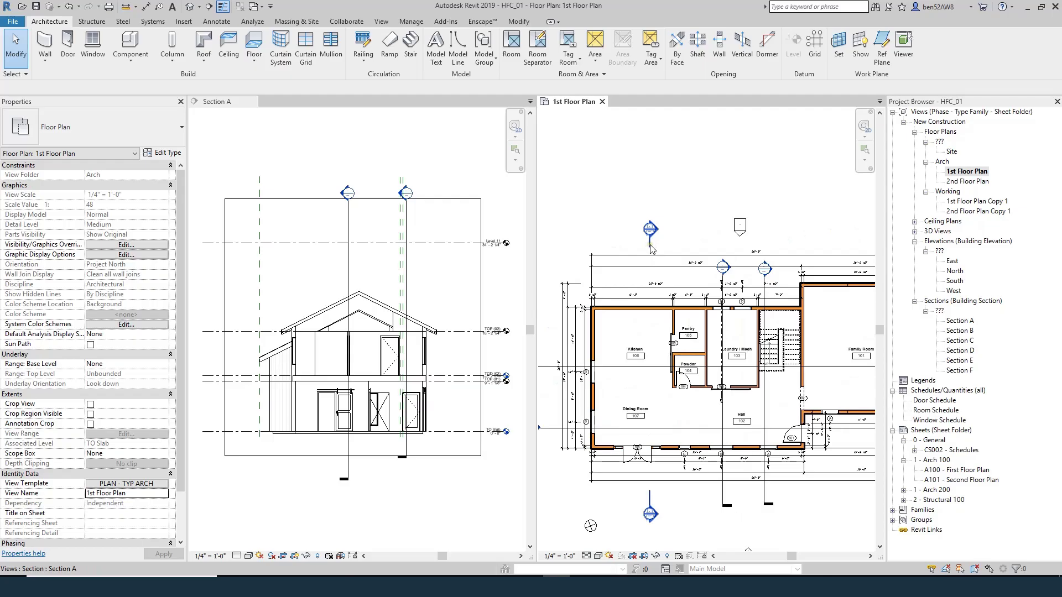
pyautogui.click(656, 251)
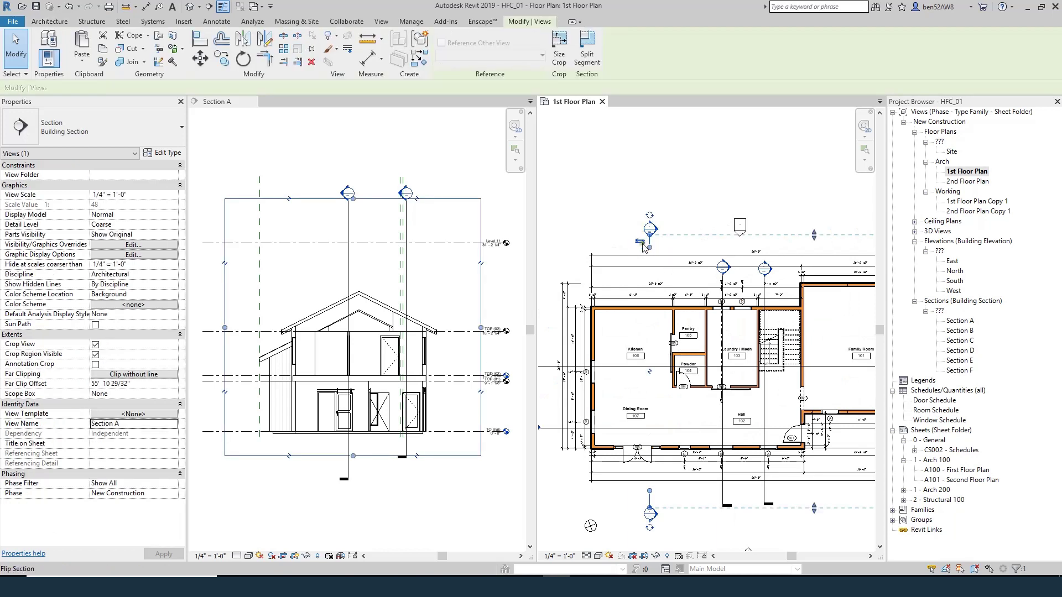
pyautogui.scroll(-3, 643, 242)
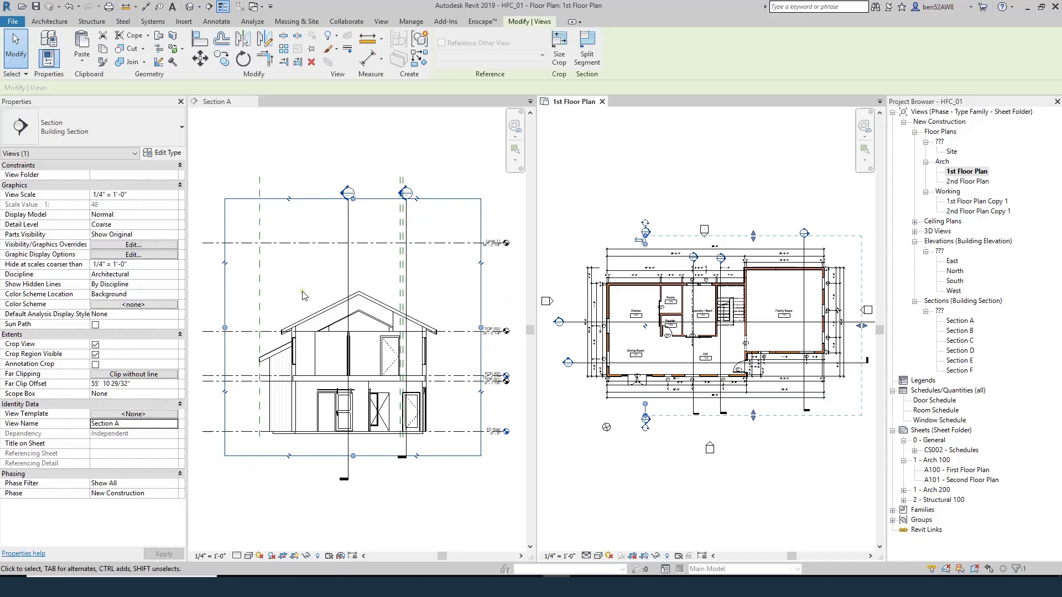
# - Widen the Section A crop region outward on the lean-to roof side and check the matching extent in plan
pyautogui.click(226, 329)
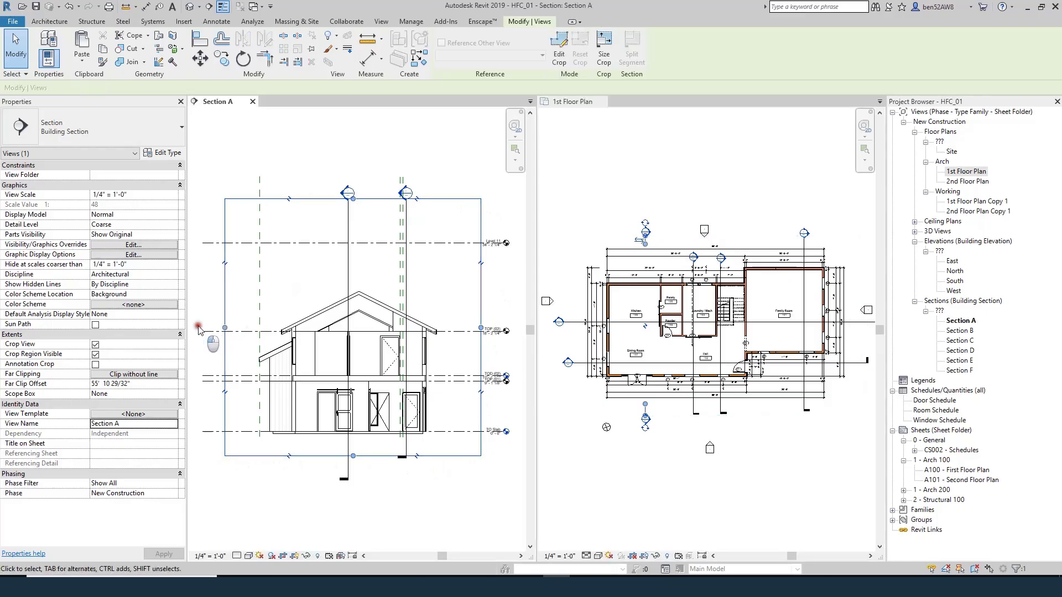
pyautogui.moveTo(226, 330); pyautogui.dragTo(197, 327)
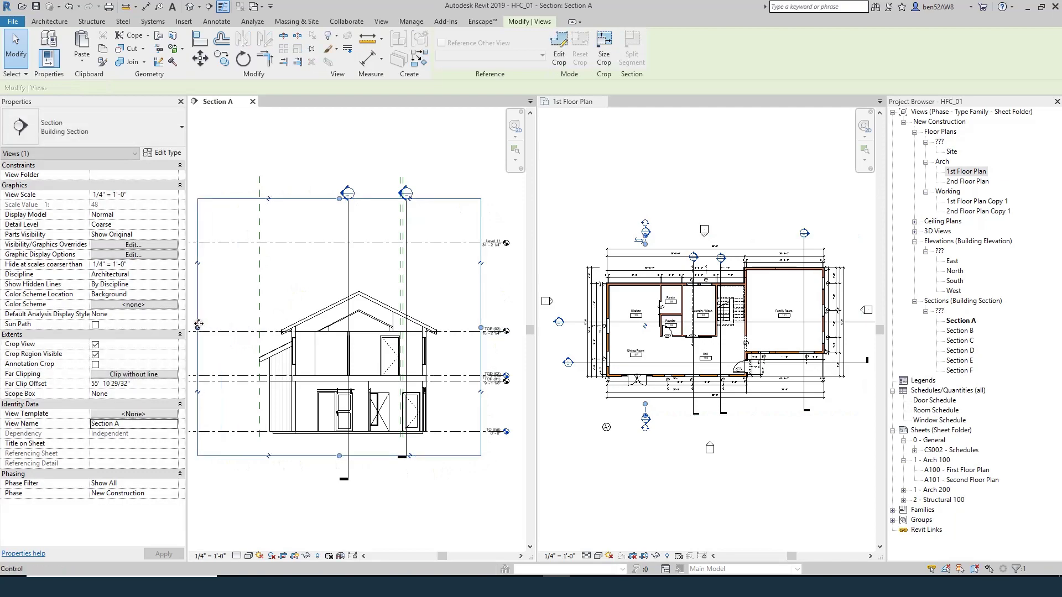
pyautogui.click(634, 175)
pyautogui.moveTo(640, 252); pyautogui.dragTo(640, 253)
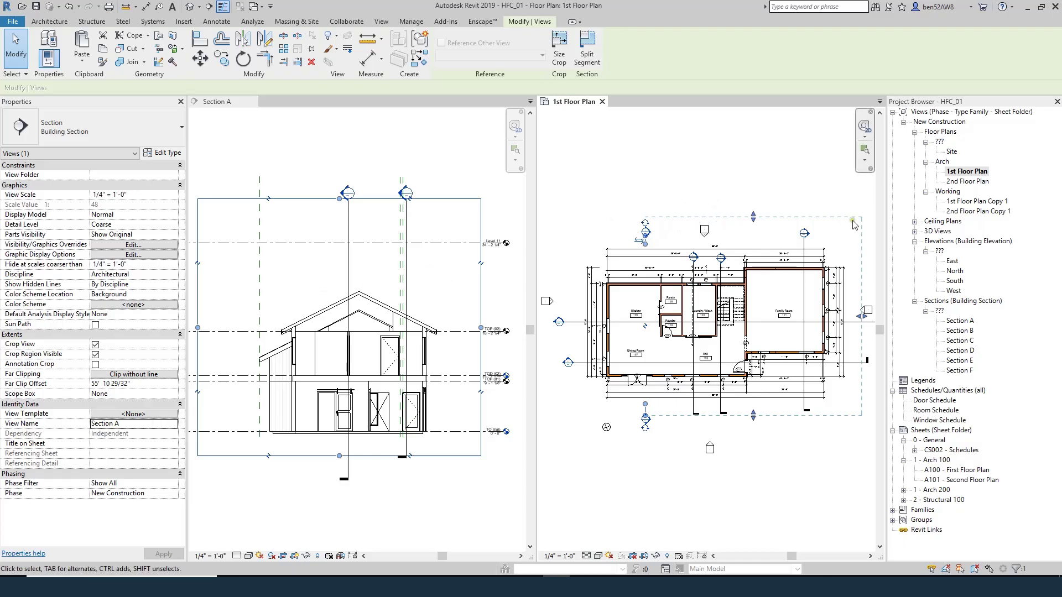
pyautogui.click(210, 331)
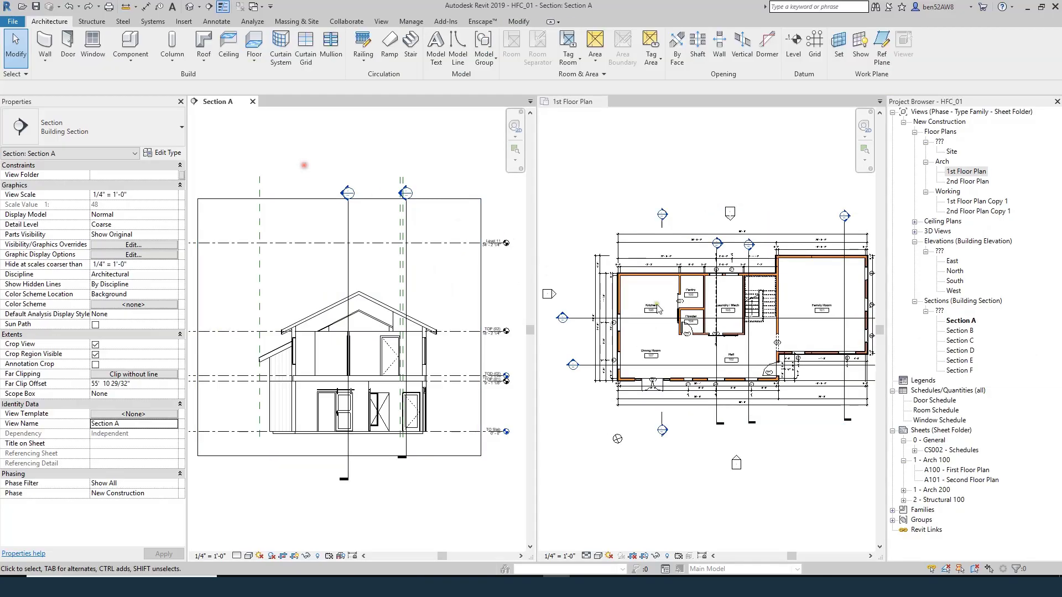
# - Move the Section A head above the house farther away and return it to just outside the dimension strings
pyautogui.click(650, 221)
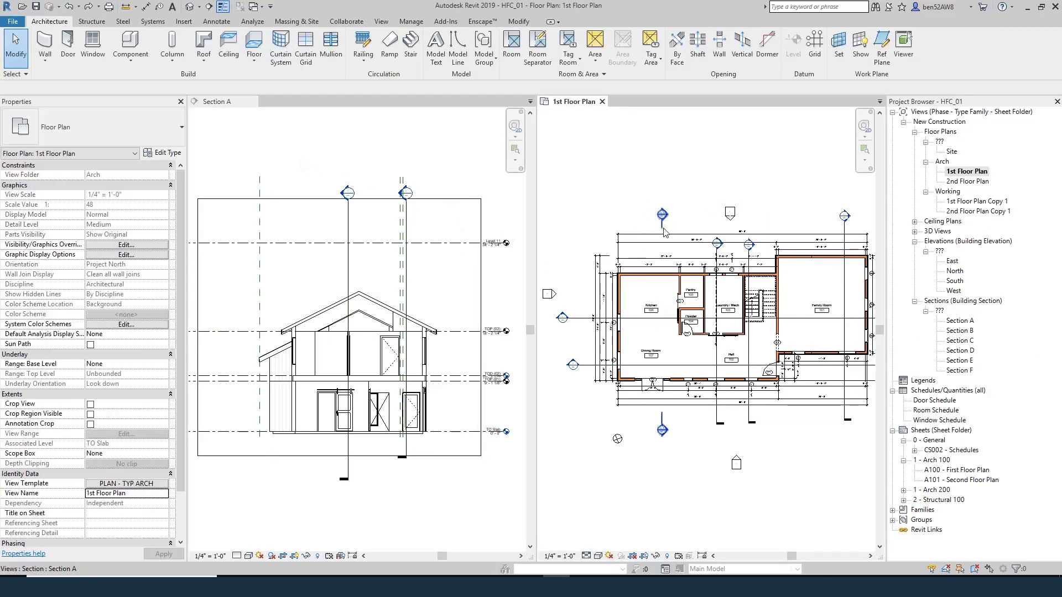
pyautogui.moveTo(663, 230); pyautogui.dragTo(664, 230)
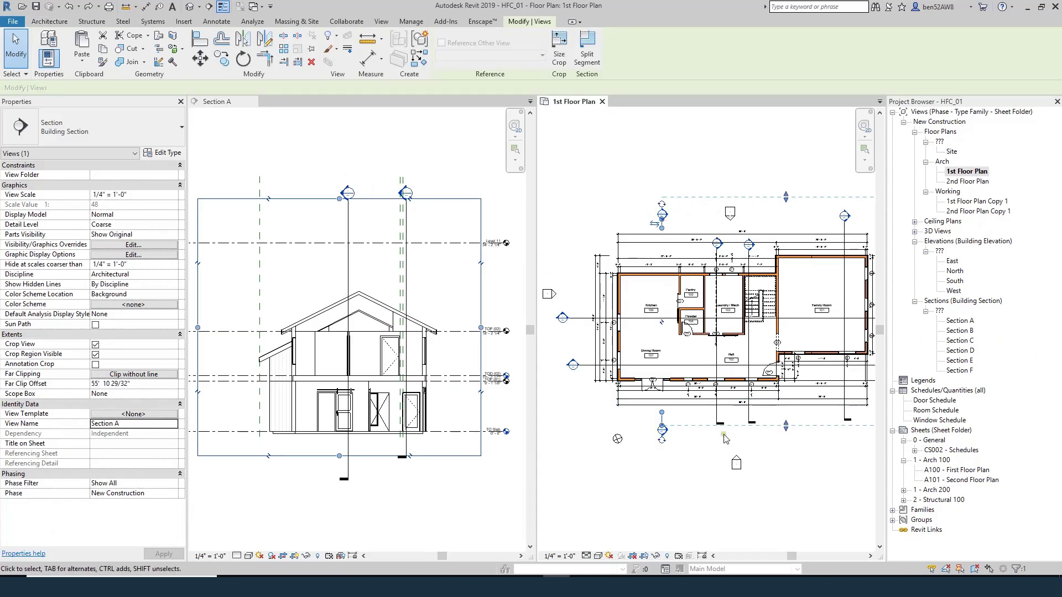
pyautogui.scroll(2, 666, 213)
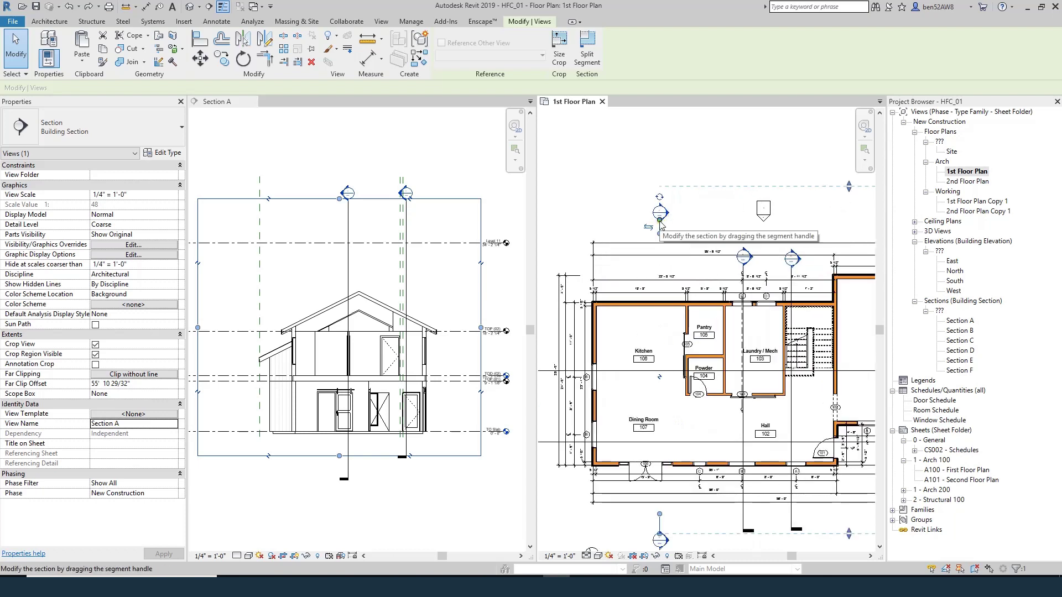
pyautogui.press('s')
pyautogui.press('s')
pyautogui.click(659, 187)
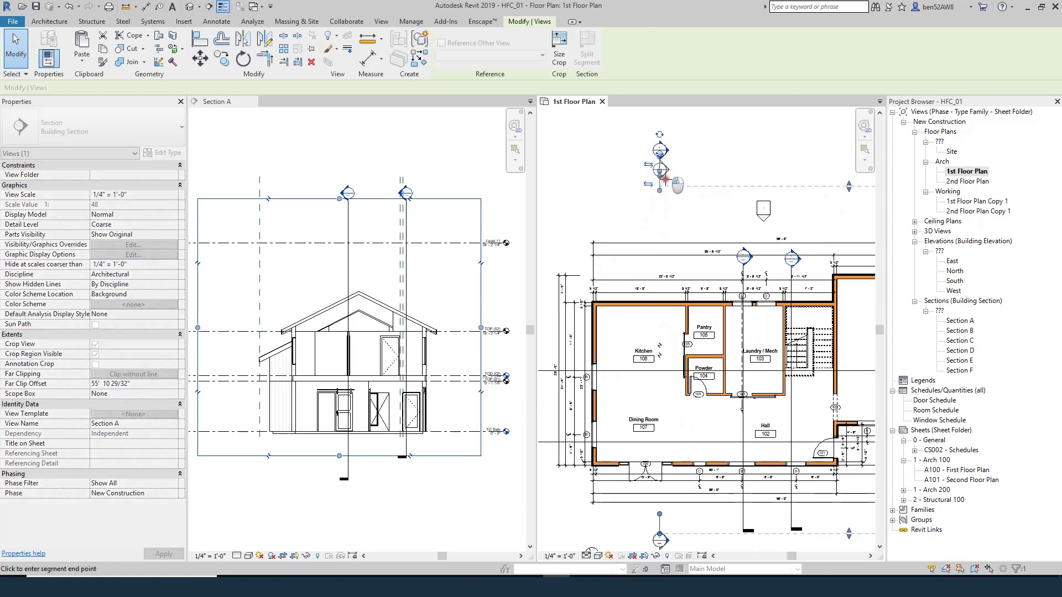
pyautogui.press('Escape')
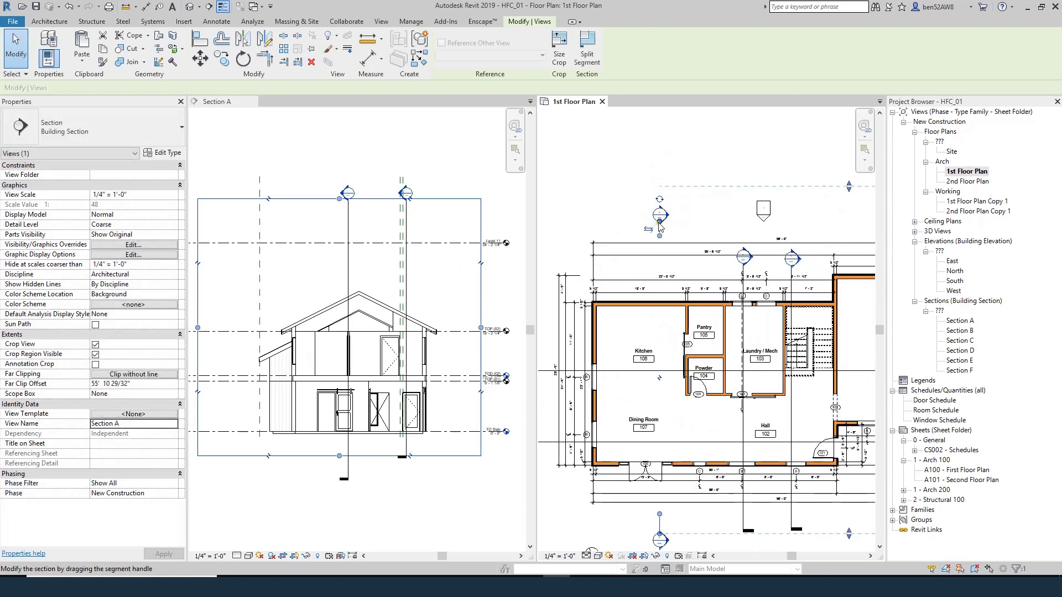
pyautogui.moveTo(659, 227); pyautogui.dragTo(659, 148)
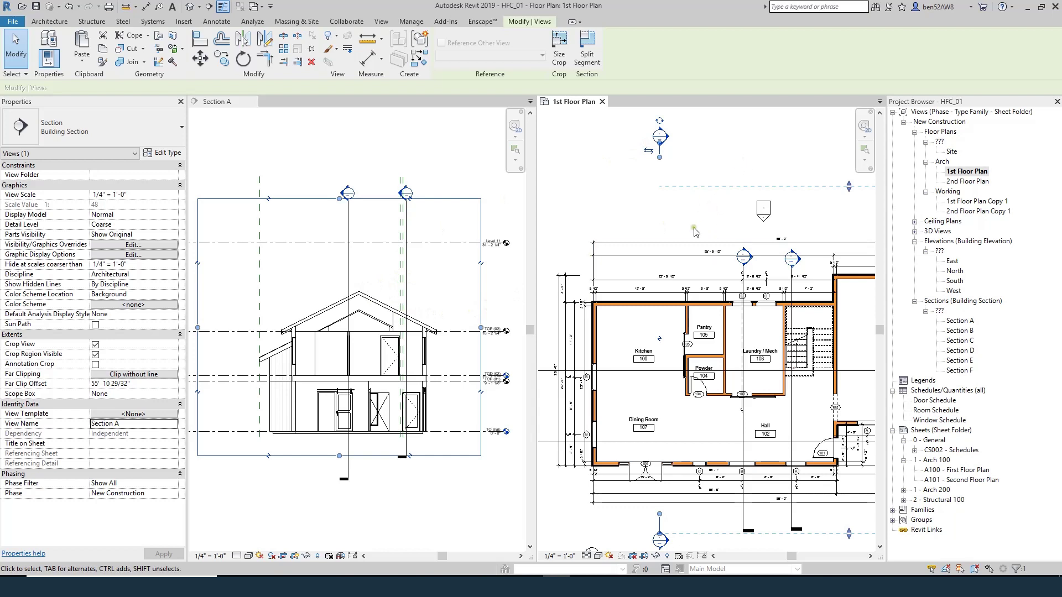
pyautogui.moveTo(673, 155); pyautogui.dragTo(673, 227)
pyautogui.scroll(-2, 567, 259)
pyautogui.scroll(-2, 311, 160)
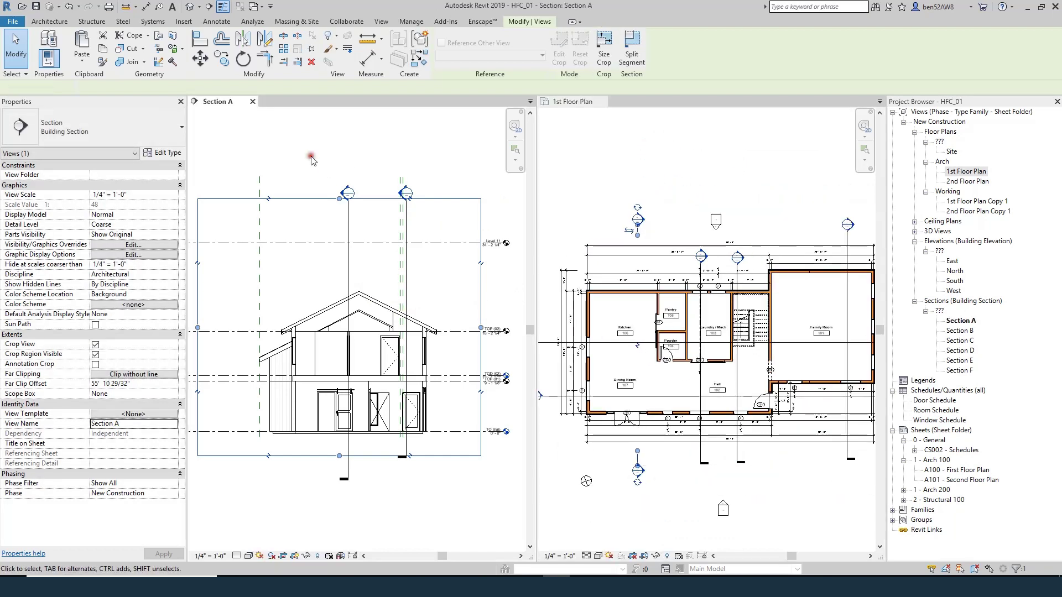
# - Narrow the Section A crop region on both sides closer to the house and check its extents in plan
pyautogui.scroll(2, 261, 297)
pyautogui.moveTo(262, 297); pyautogui.dragTo(298, 298)
pyautogui.scroll(-1, 298, 299)
pyautogui.moveTo(486, 299); pyautogui.dragTo(466, 298)
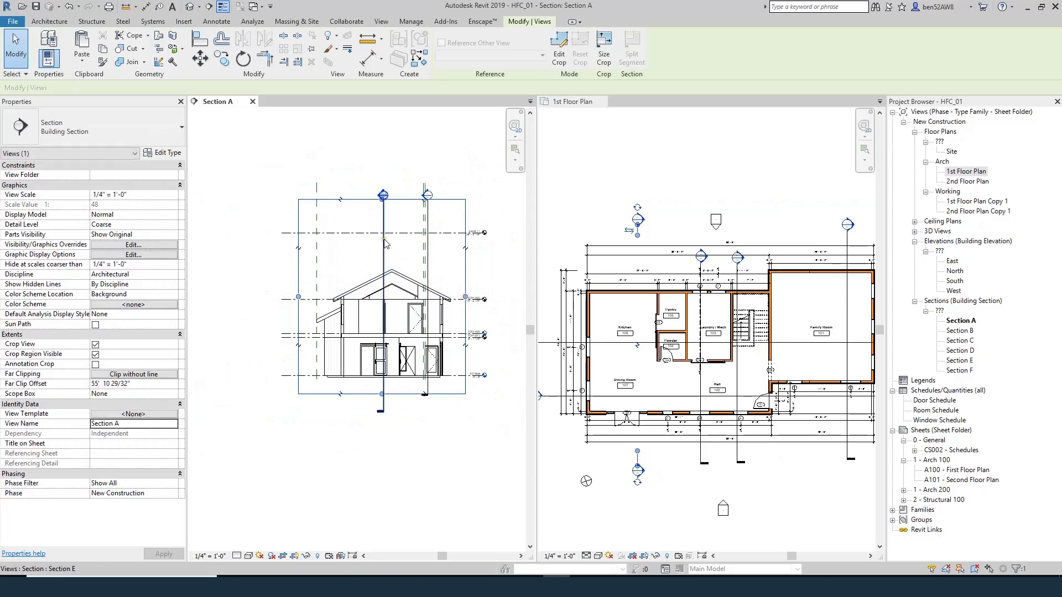
pyautogui.click(638, 181)
pyautogui.scroll(2, 644, 203)
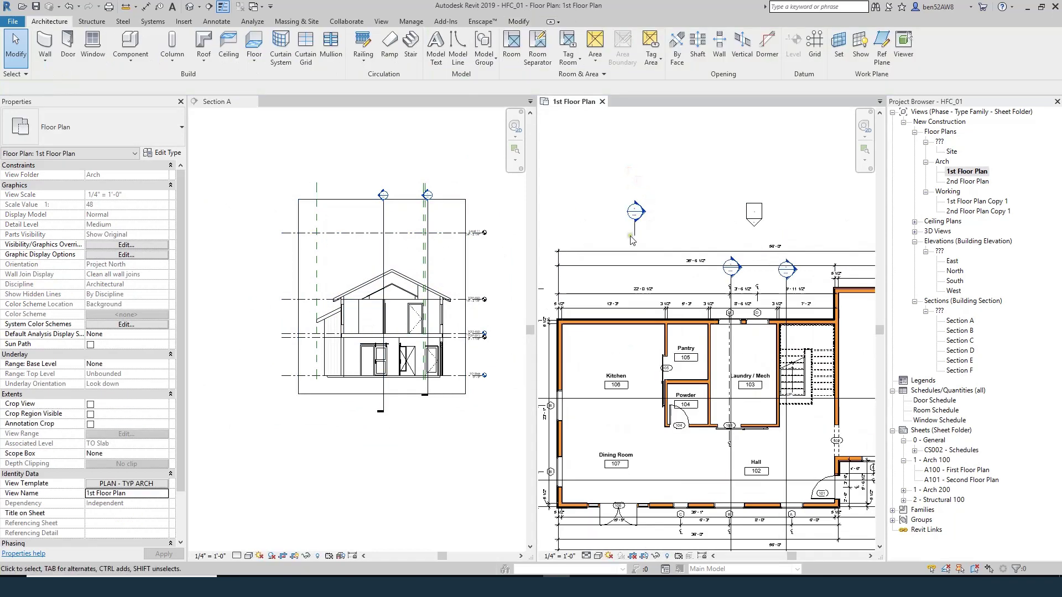
pyautogui.click(635, 220)
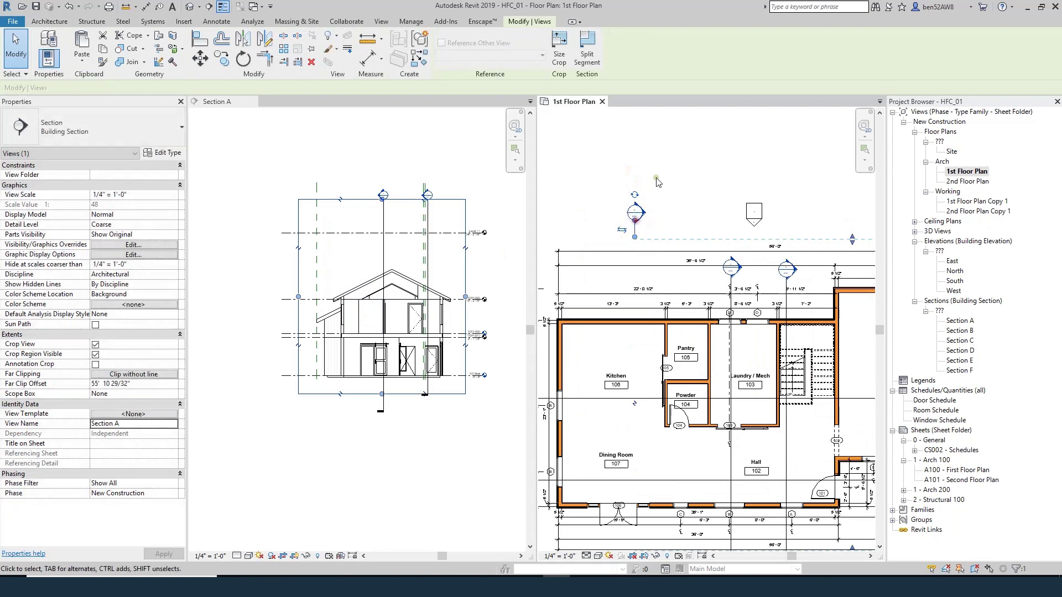
pyautogui.scroll(-1, 630, 225)
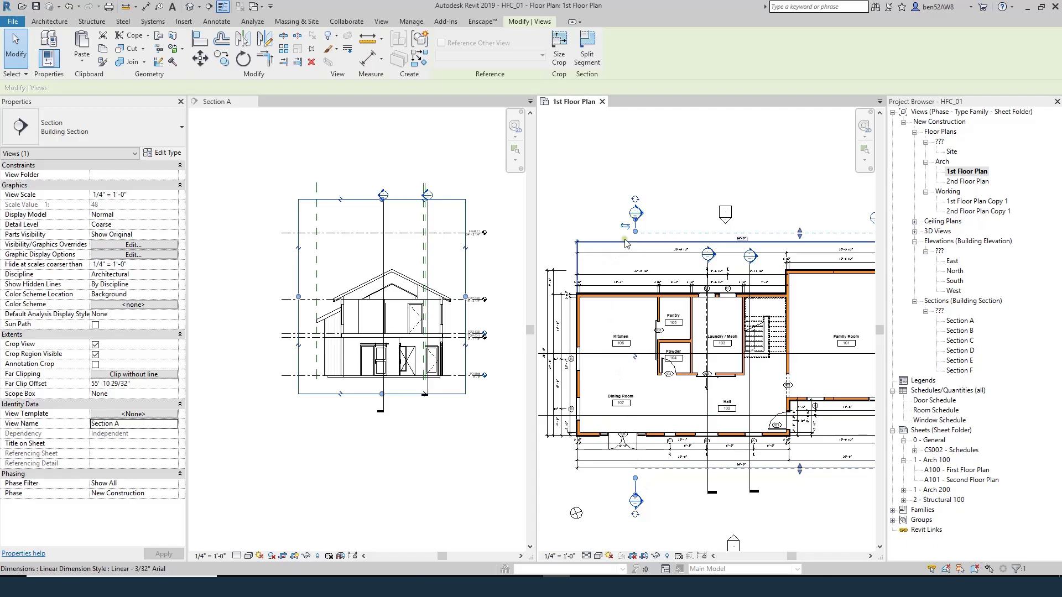
pyautogui.press('Escape')
# - Cycle the Section B tail below the house to a full section head and align it with Section A's lower head
pyautogui.scroll(-2, 608, 248)
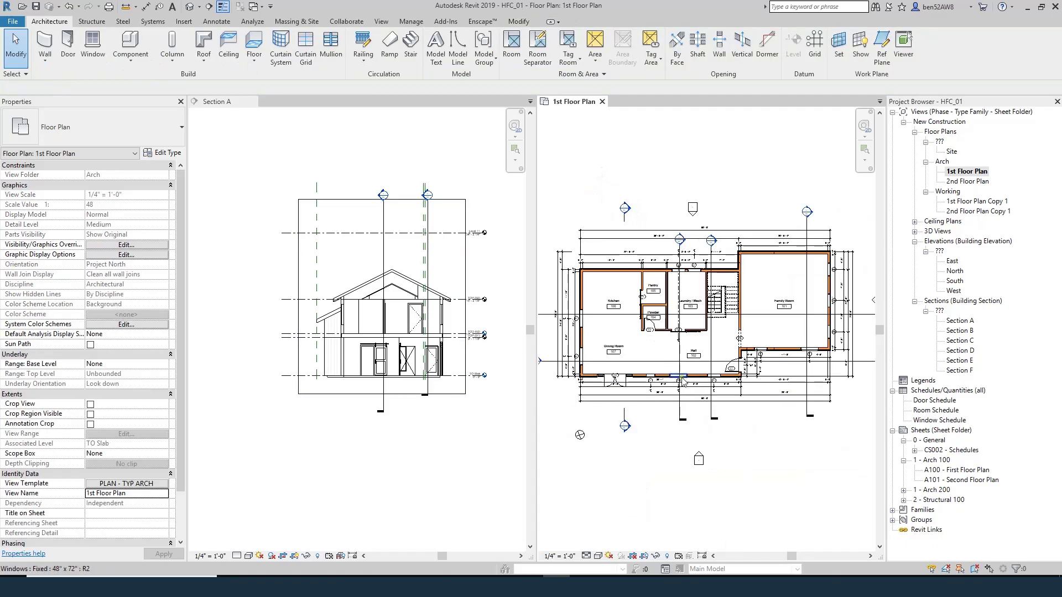
pyautogui.click(679, 413)
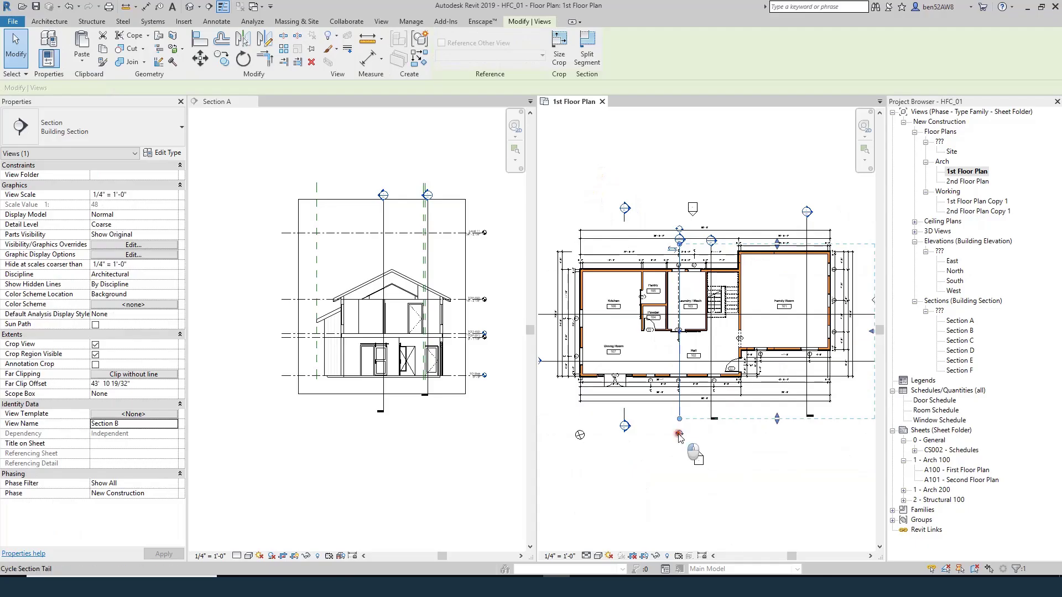
pyautogui.scroll(2, 687, 453)
pyautogui.press('s')
pyautogui.press('s')
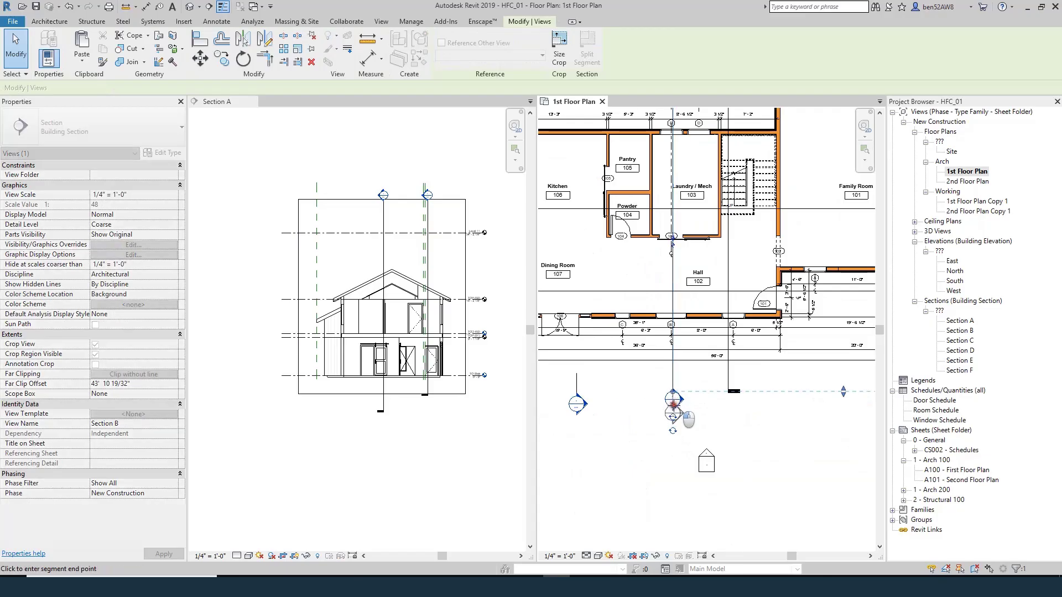
pyautogui.click(671, 394)
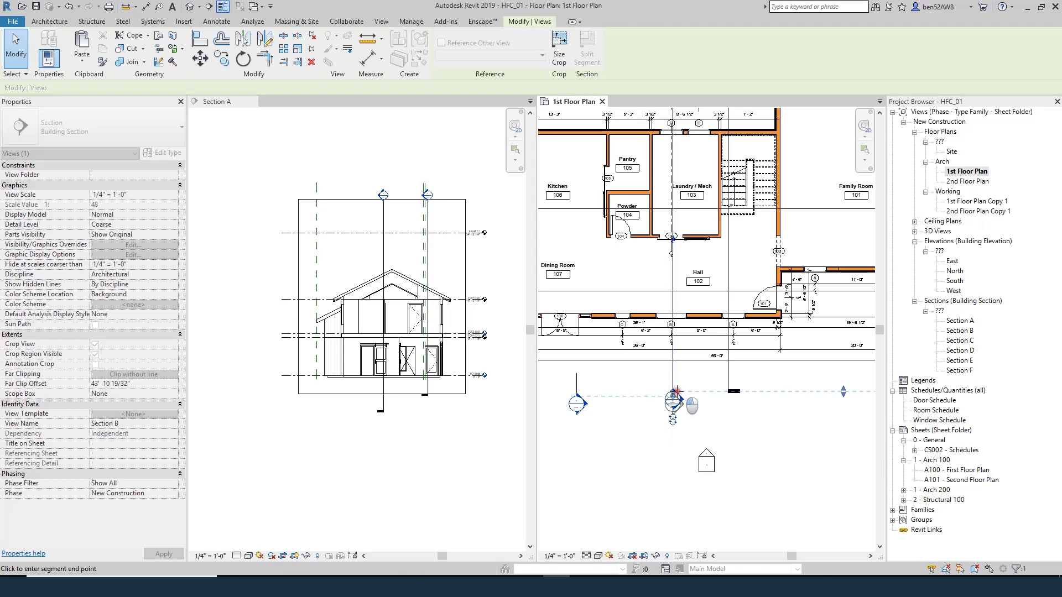
pyautogui.click(676, 392)
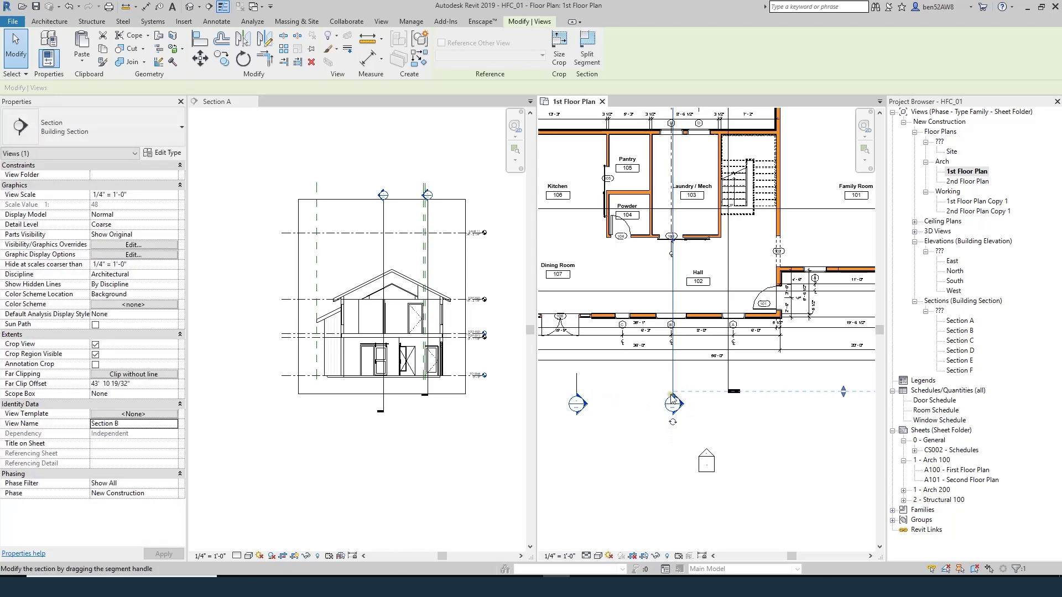
pyautogui.moveTo(672, 397); pyautogui.dragTo(672, 397)
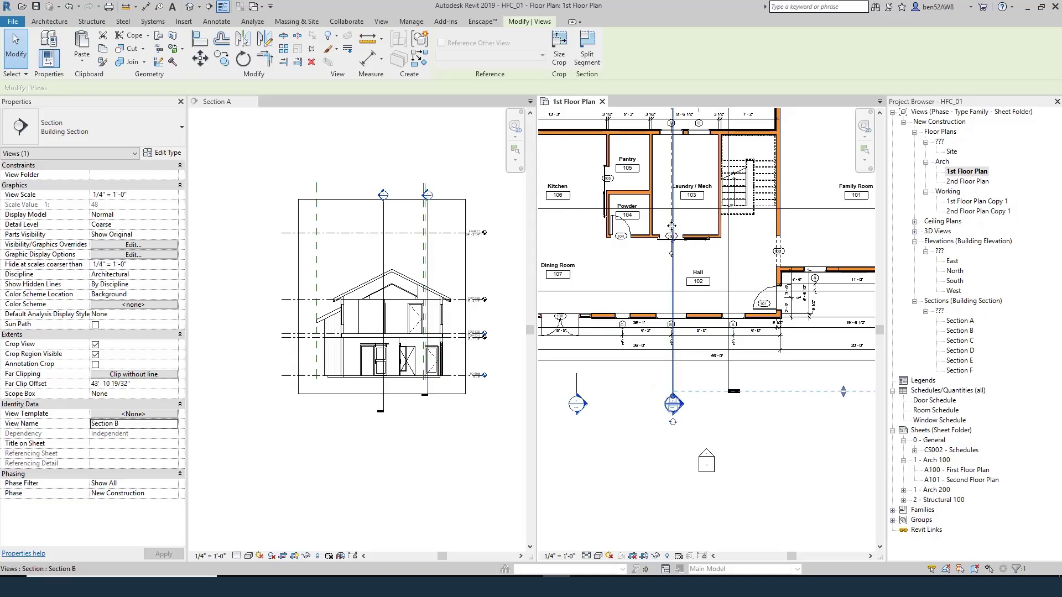
# - Break the Section B line with a gap and shorten its lower segment to a short stub outside the house
pyautogui.moveTo(673, 293); pyautogui.dragTo(676, 376)
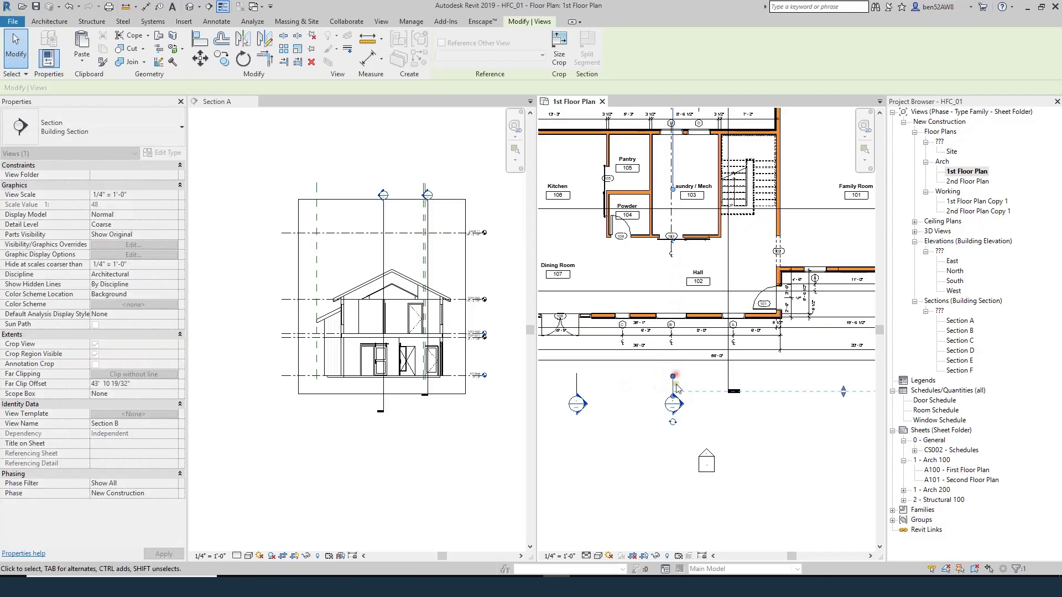
pyautogui.click(610, 452)
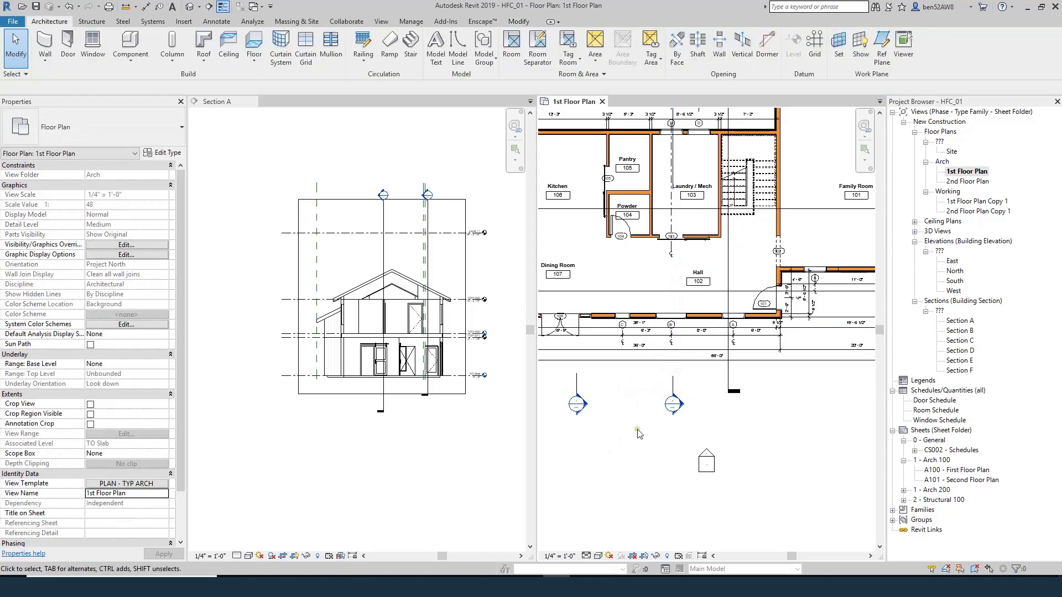
pyautogui.scroll(-3, 641, 438)
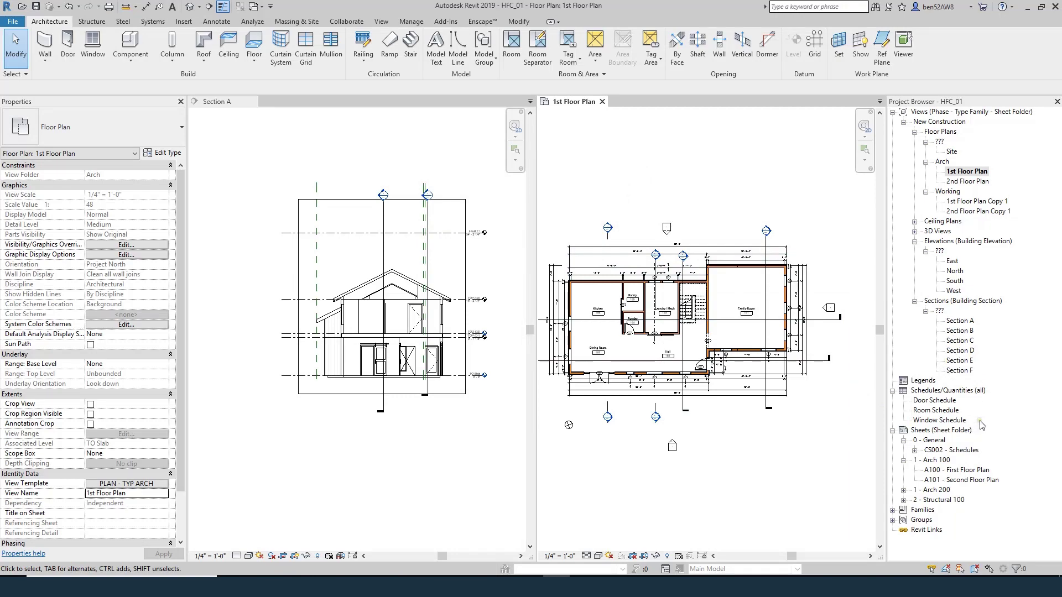
# - Create a new sheet with the HF Titleblock : Arch D title block
pyautogui.click(936, 432)
pyautogui.rightClick(936, 432)
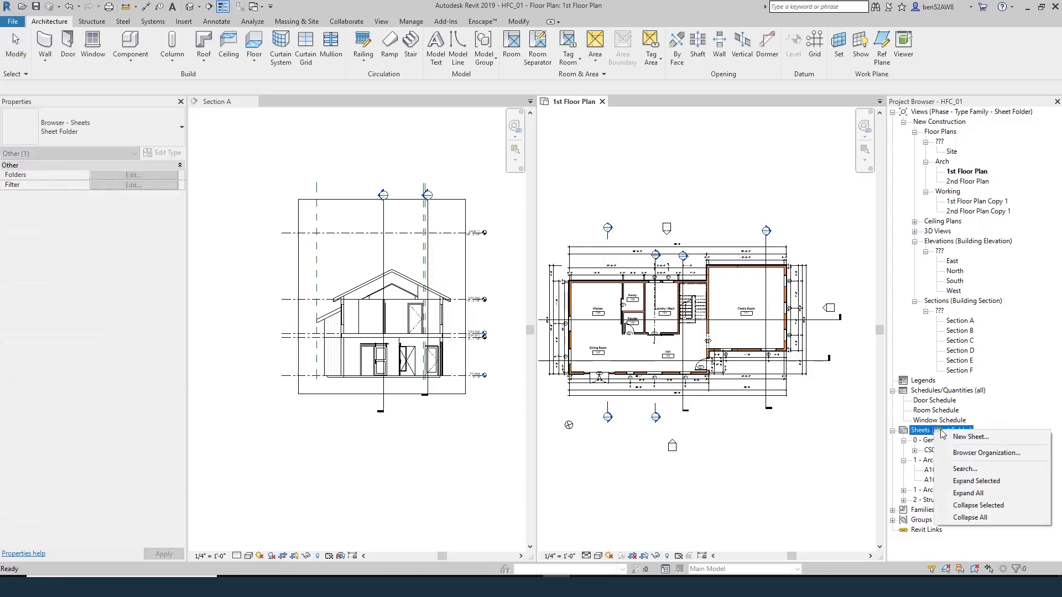
pyautogui.click(979, 437)
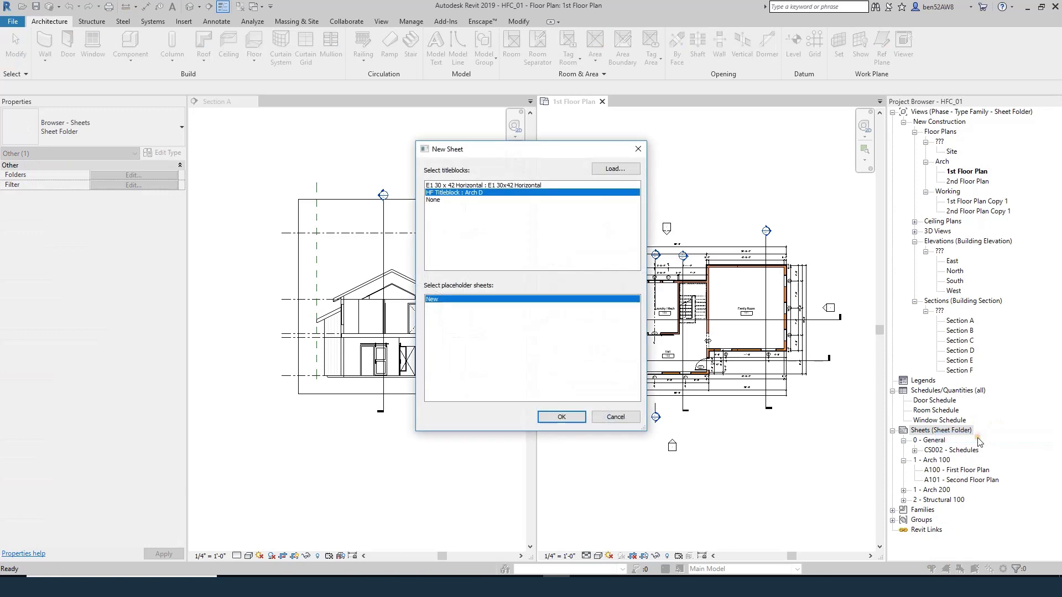
pyautogui.click(560, 416)
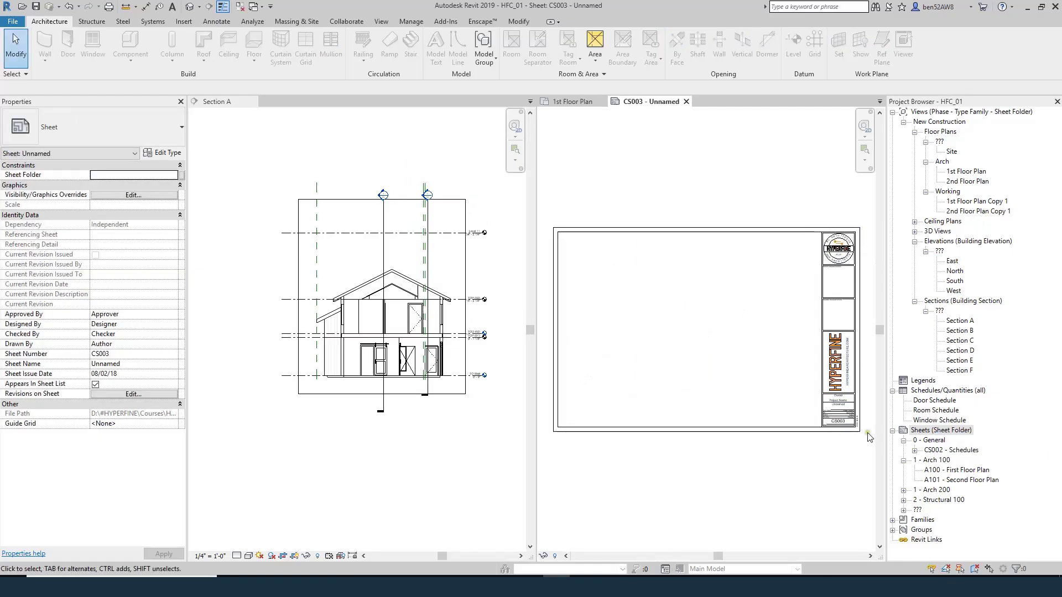
# - Set the new sheet's number to A300 in its title block
pyautogui.scroll(3, 798, 409)
pyautogui.click(786, 408)
pyautogui.click(782, 408)
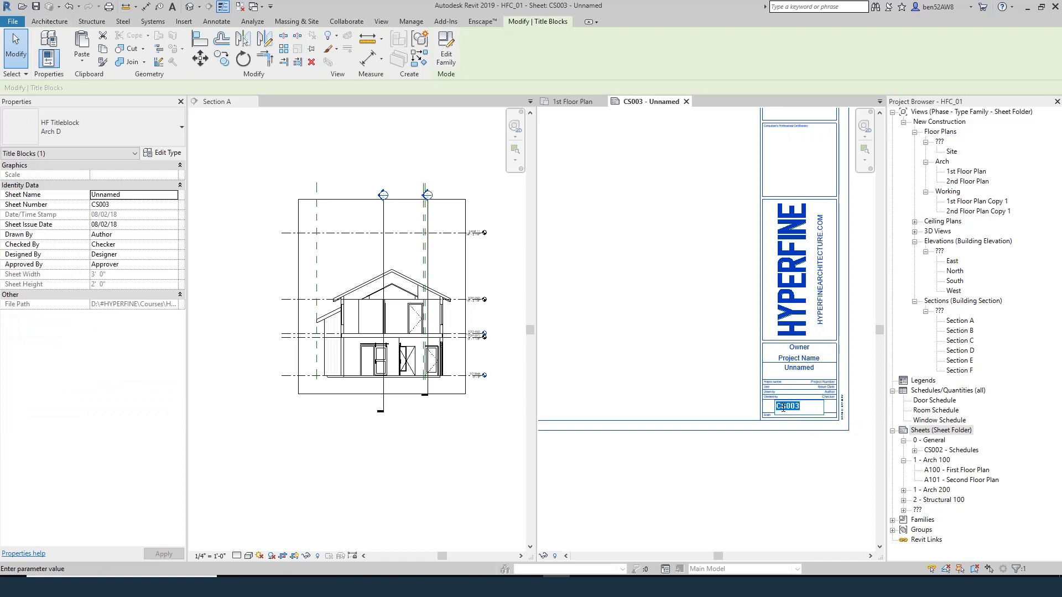
pyautogui.press('shift')
pyautogui.write('A3')
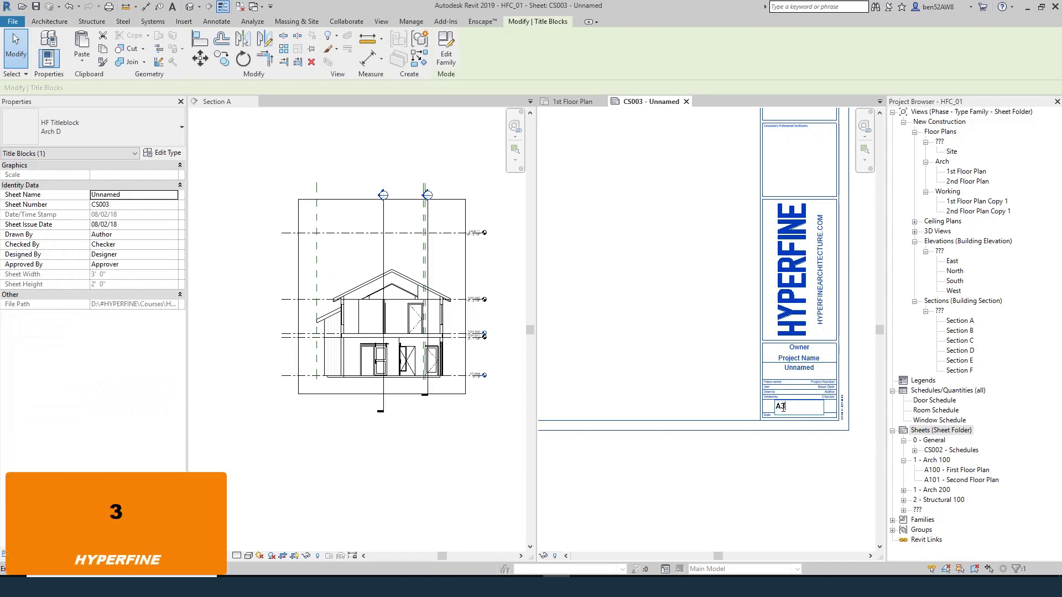
pyautogui.write('00')
pyautogui.press('Return')
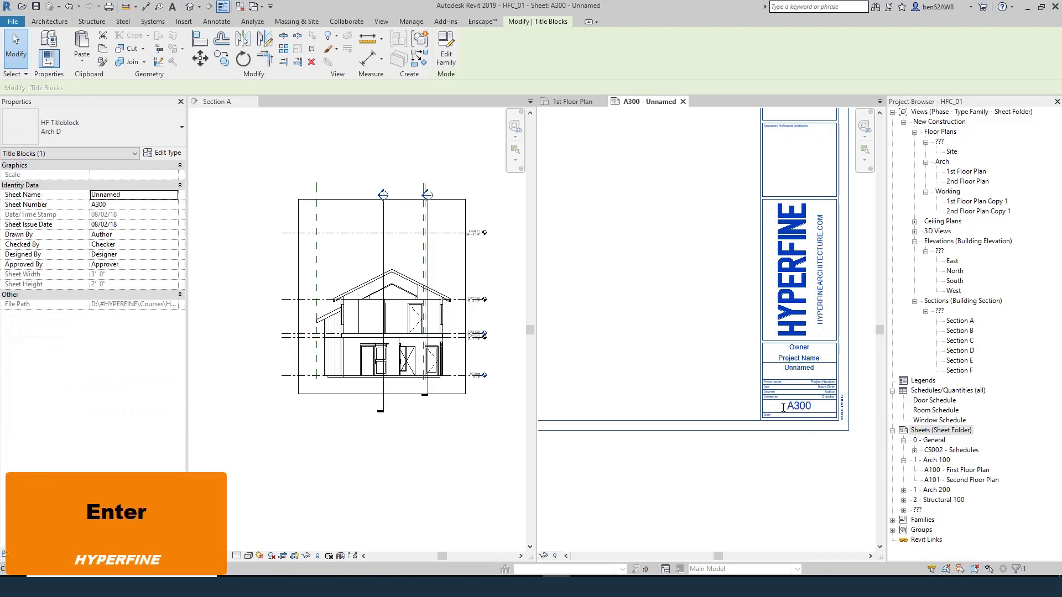
# - Set the sheet name to Building Sections in the A300 title block
pyautogui.click(801, 368)
pyautogui.write('Build')
pyautogui.press('capslock')
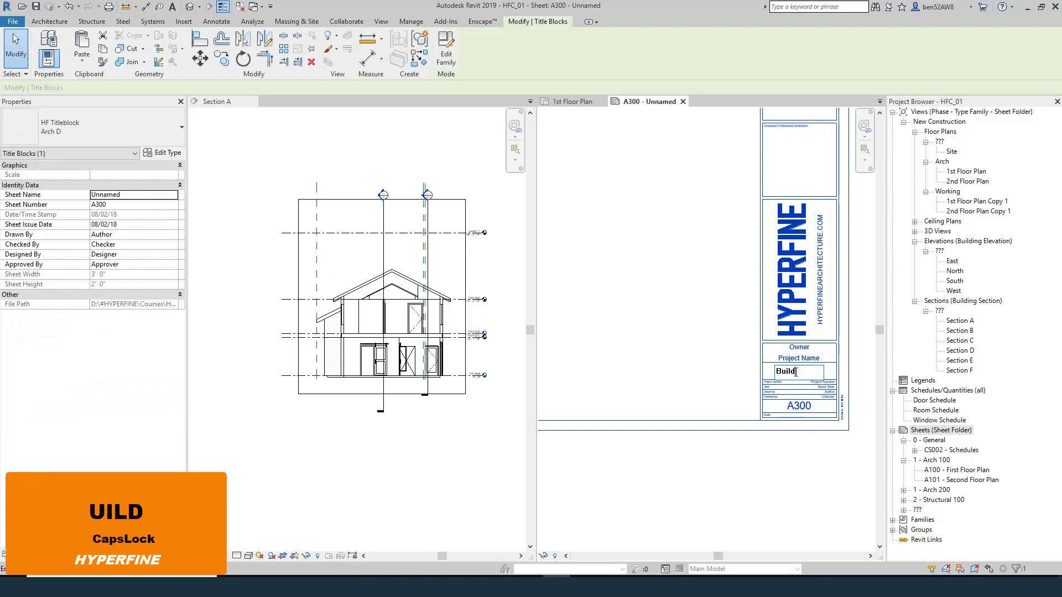
pyautogui.press('BackSpace')
pyautogui.write('DING')
pyautogui.press('BackSpace')
pyautogui.press('BackSpace')
pyautogui.press('BackSpace')
pyautogui.press('BackSpace')
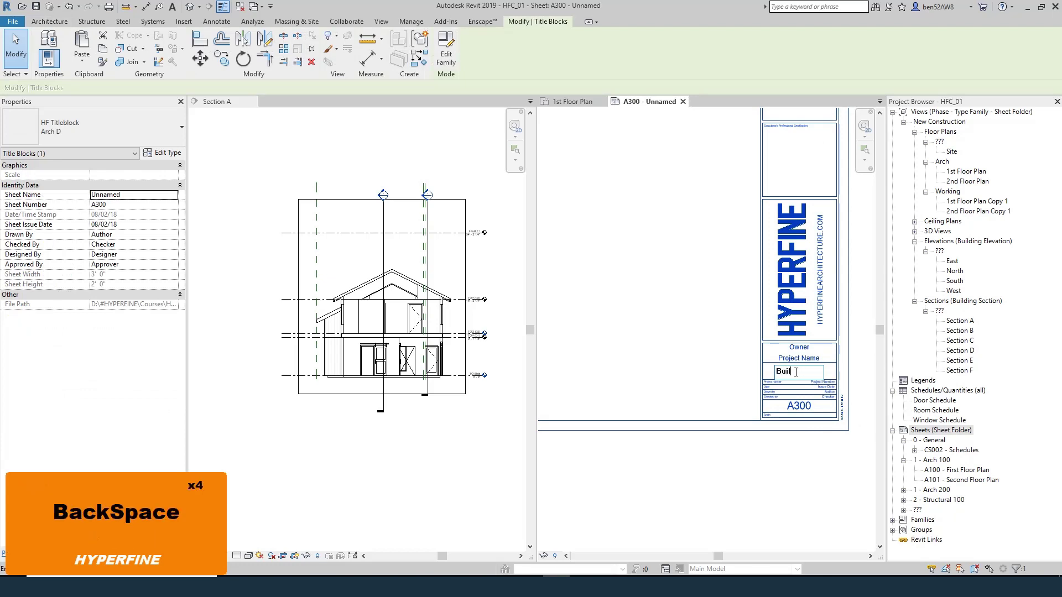
pyautogui.write('ding Sectio')
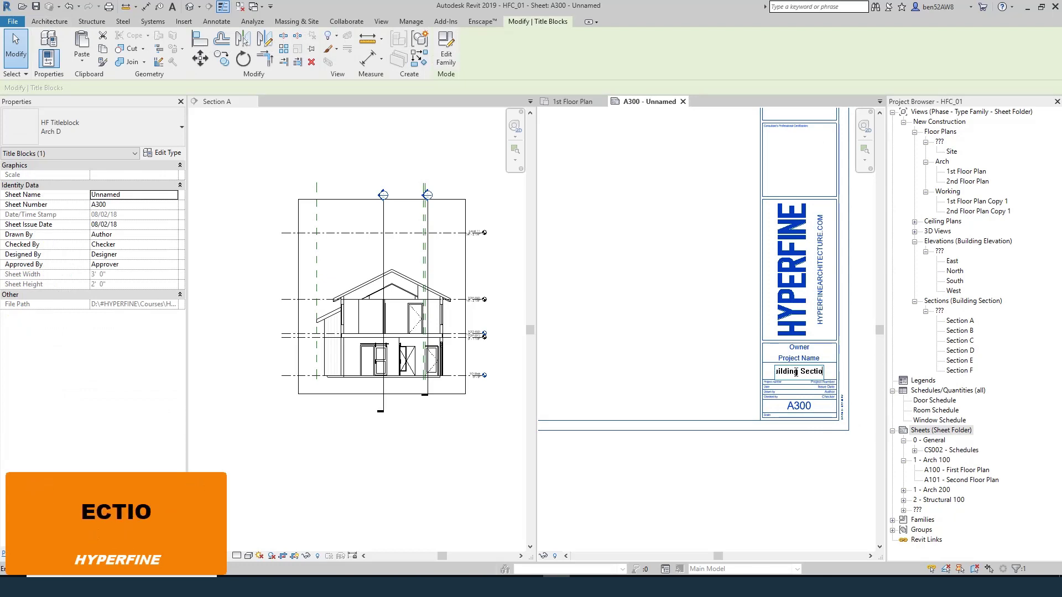
pyautogui.write('ns')
pyautogui.press('Return')
pyautogui.click(776, 504)
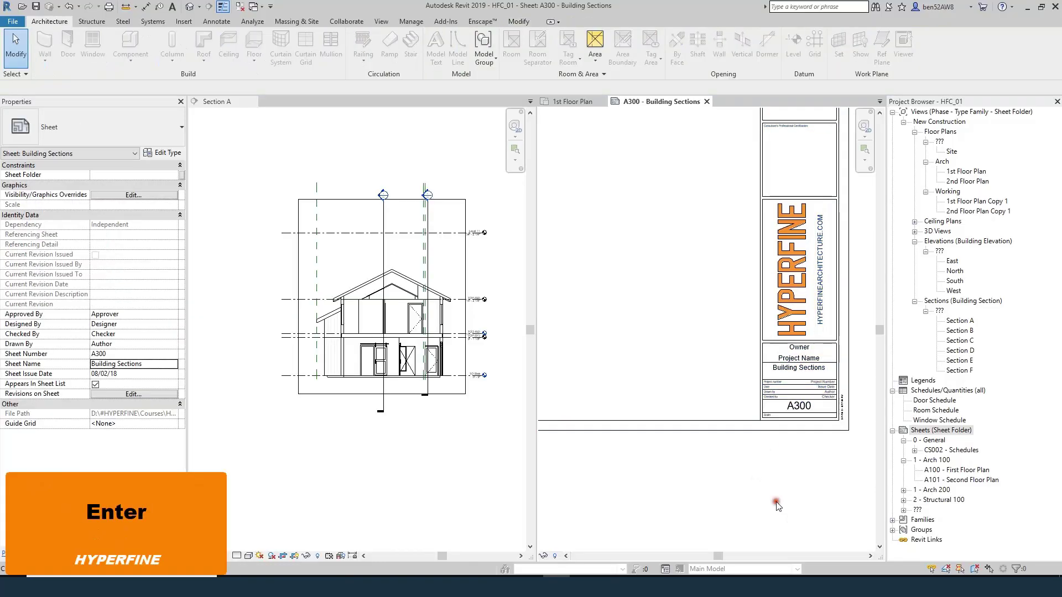
# - Assign the sheet to the folder 1 - Arch 300 and locate A300 under that folder in the browser
pyautogui.click(143, 175)
pyautogui.write('1')
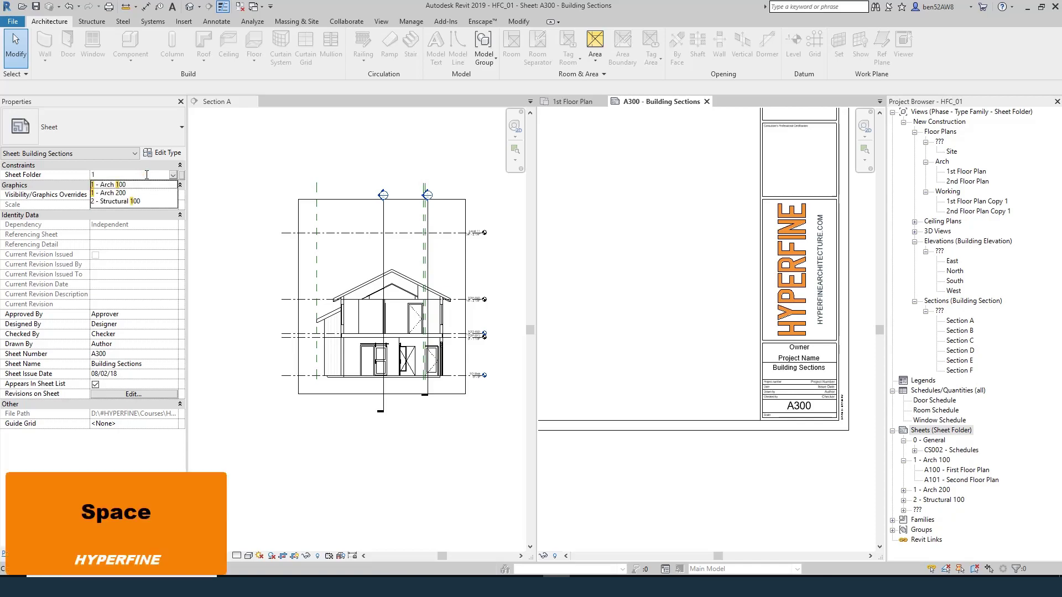
pyautogui.press('shift')
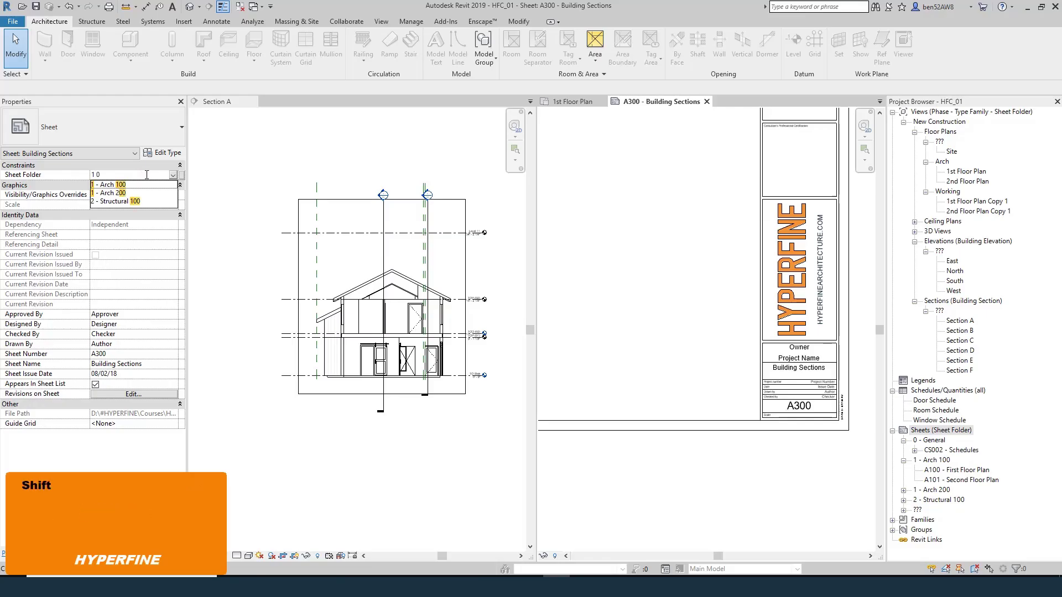
pyautogui.press('BackSpace')
pyautogui.press('BackSpace')
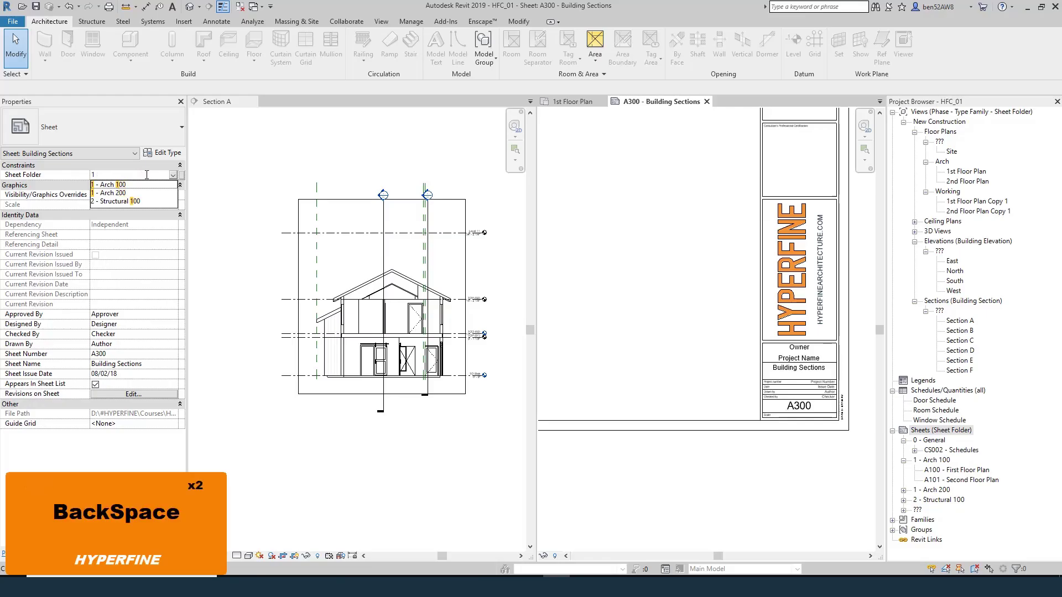
pyautogui.write('- Arch 399')
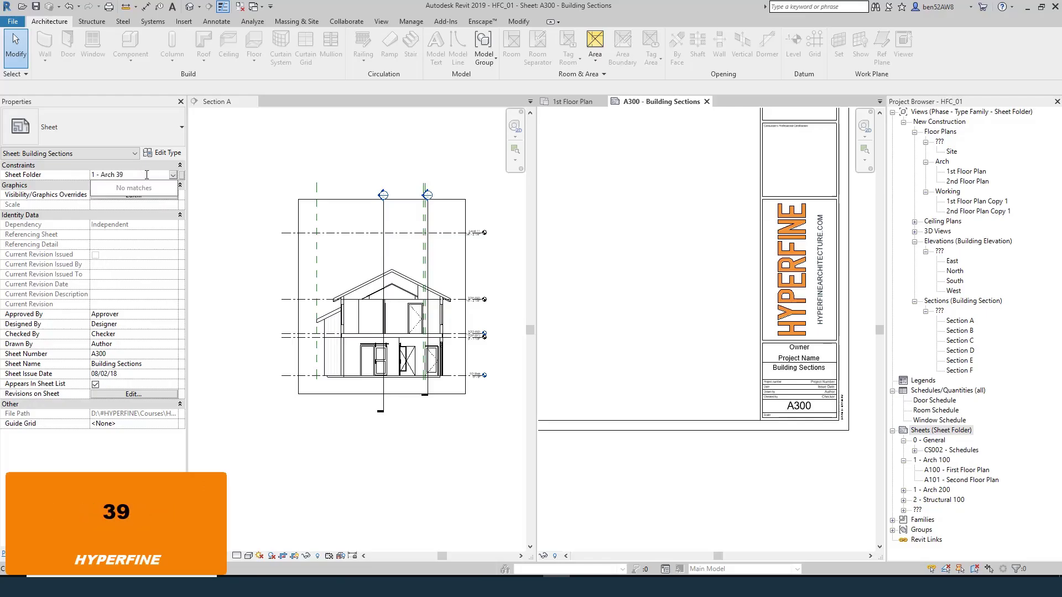
pyautogui.press('BackSpace')
pyautogui.press('BackSpace')
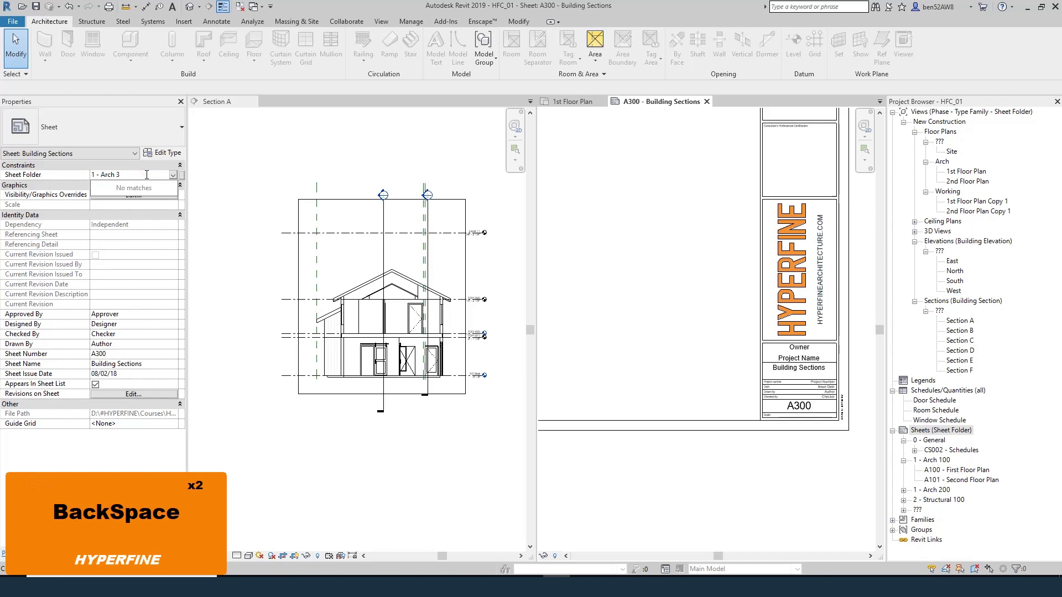
pyautogui.press('BackSpace')
pyautogui.write('300')
pyautogui.press('Return')
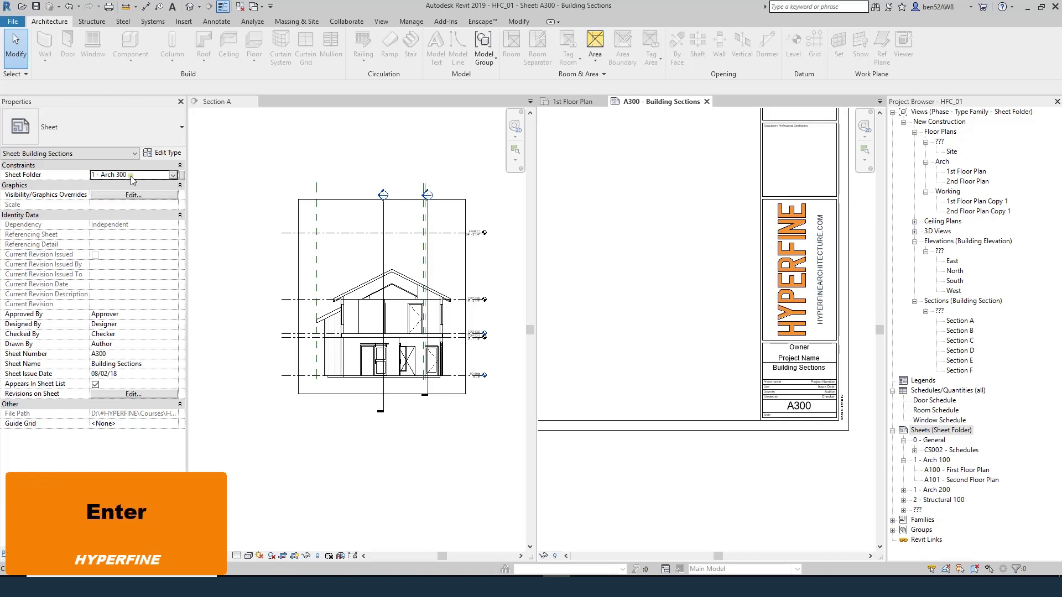
pyautogui.click(906, 501)
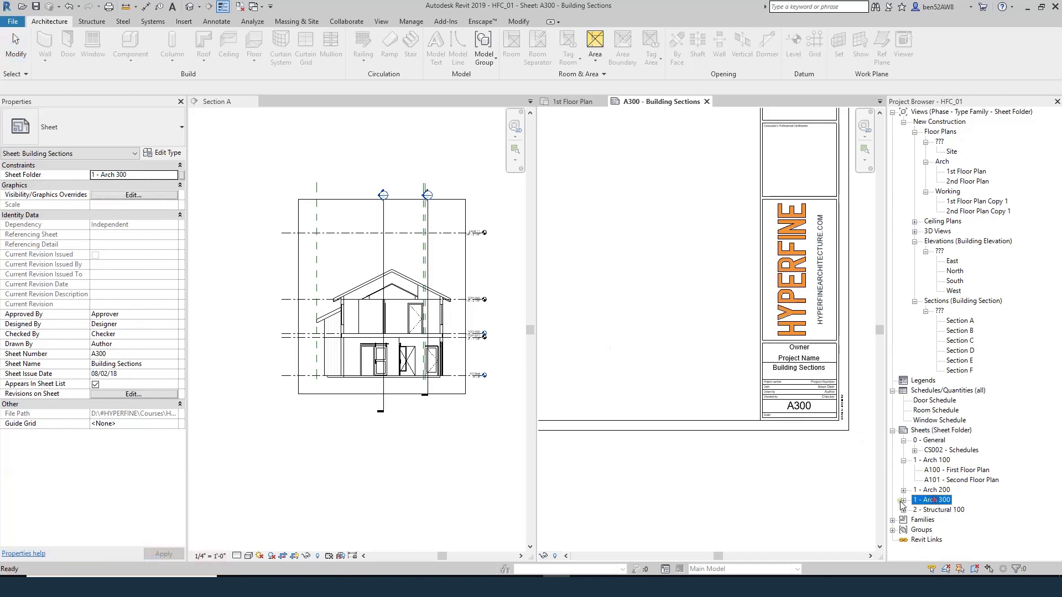
pyautogui.click(904, 500)
pyautogui.click(961, 510)
# - Place the Section A view on the left half of sheet A300
pyautogui.scroll(-2, 792, 426)
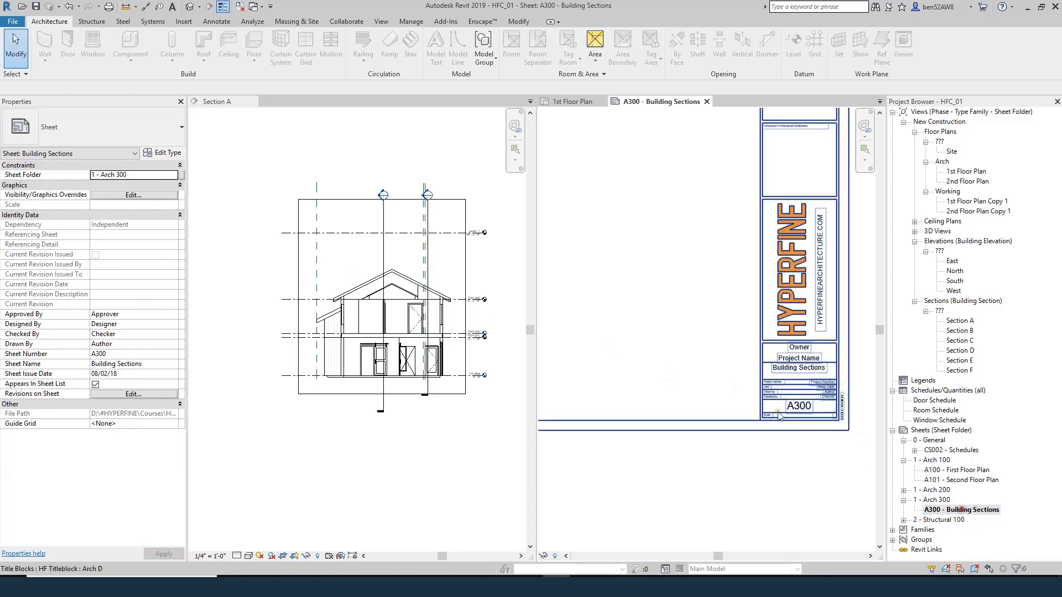
pyautogui.scroll(-2, 792, 425)
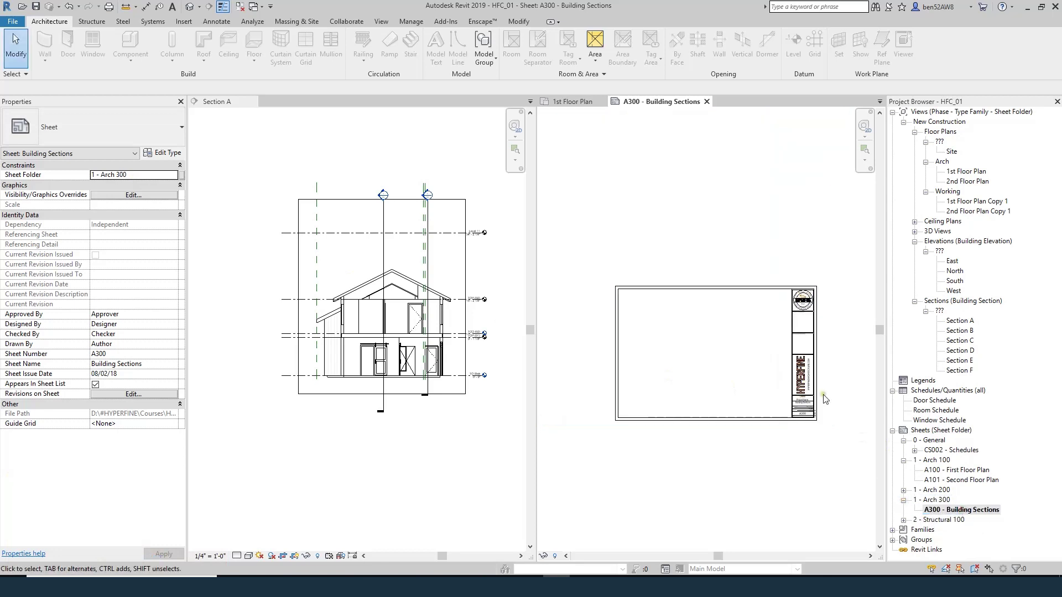
pyautogui.click(968, 322)
pyautogui.moveTo(965, 326); pyautogui.dragTo(673, 351)
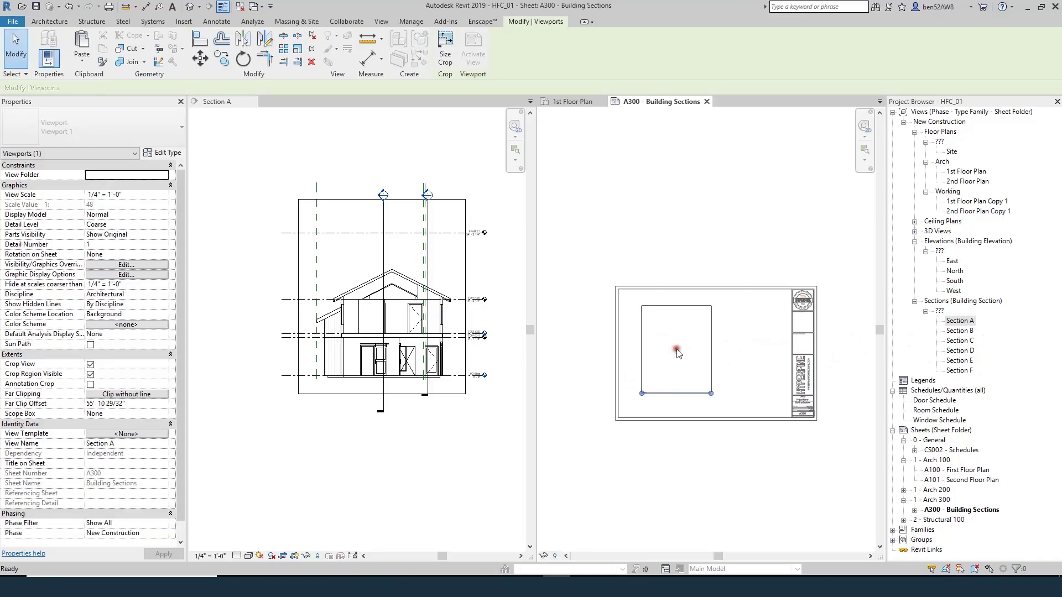
pyautogui.click(676, 352)
pyautogui.click(696, 242)
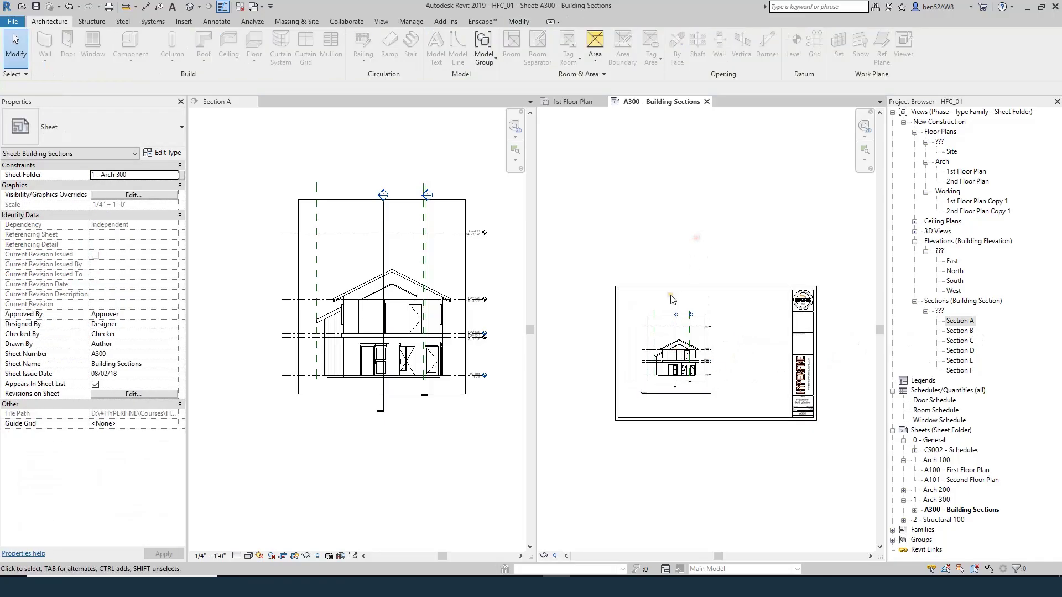
# - Open the 1st Floor Plan, switch the tiled views to tabs, and examine the Section A head's detail and sheet reference
pyautogui.doubleClick(965, 172)
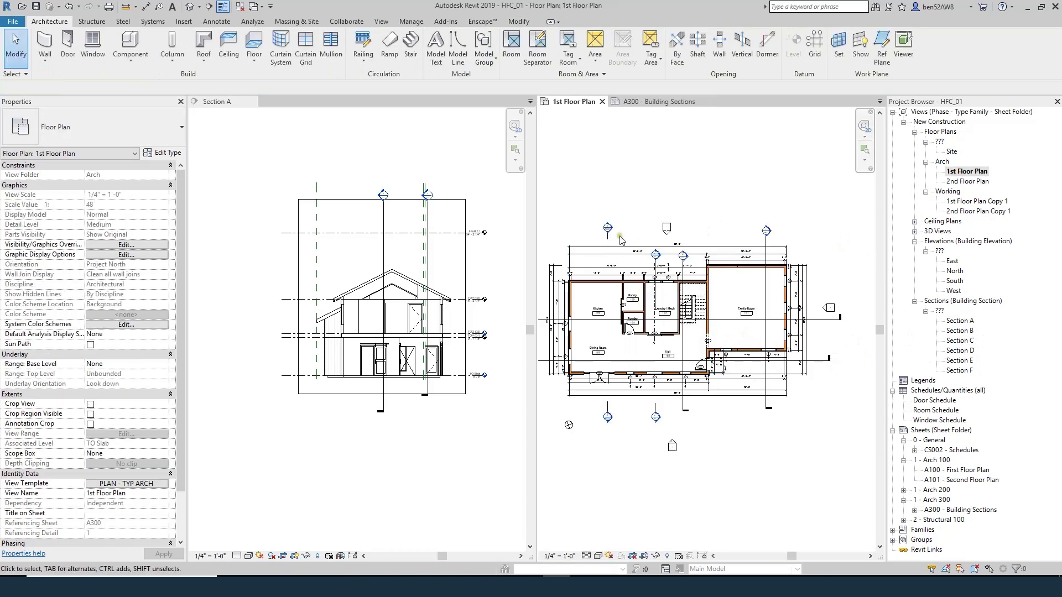
pyautogui.scroll(-2, 620, 210)
pyautogui.press('t')
pyautogui.press('v')
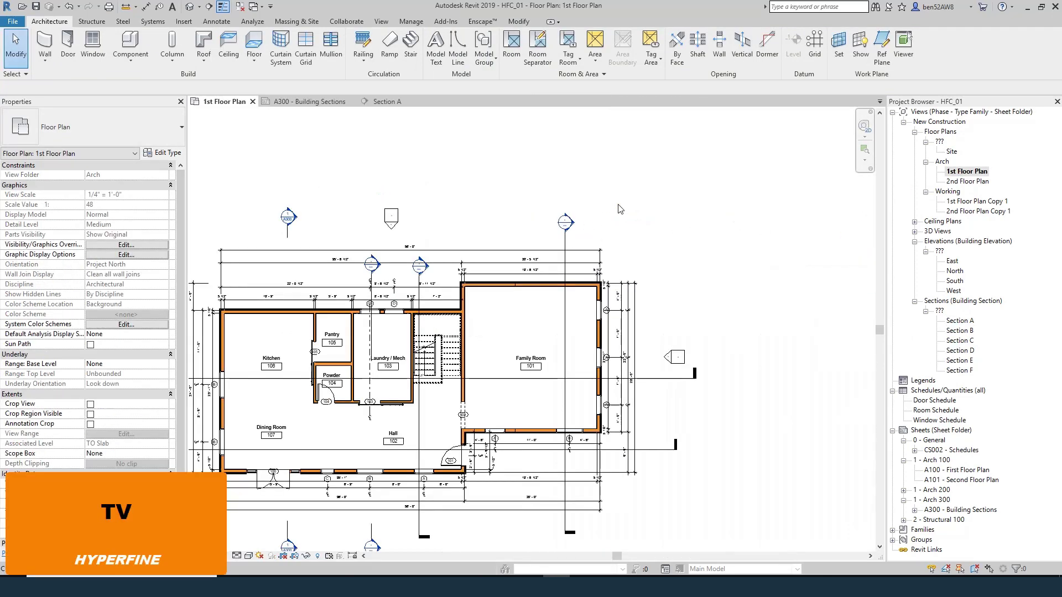
pyautogui.scroll(5, 265, 227)
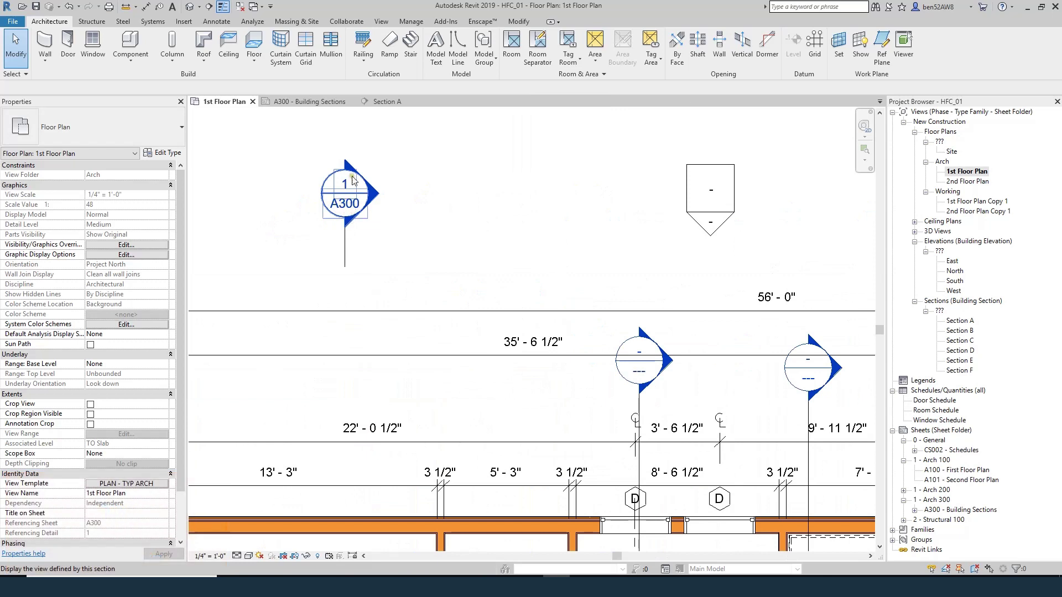
pyautogui.scroll(-2, 503, 208)
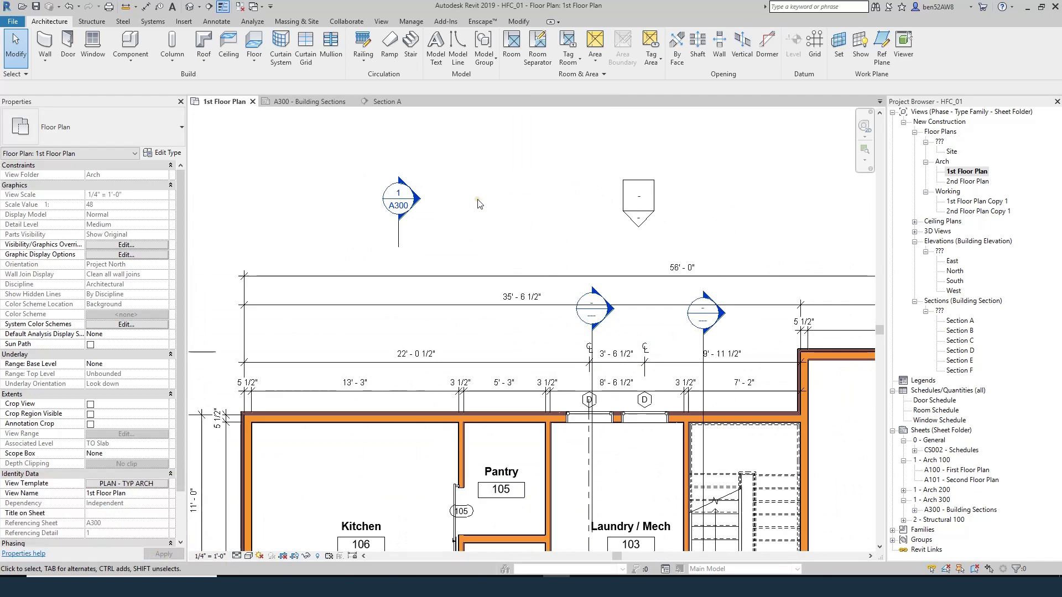
pyautogui.scroll(-1, 478, 205)
pyautogui.scroll(-1, 478, 204)
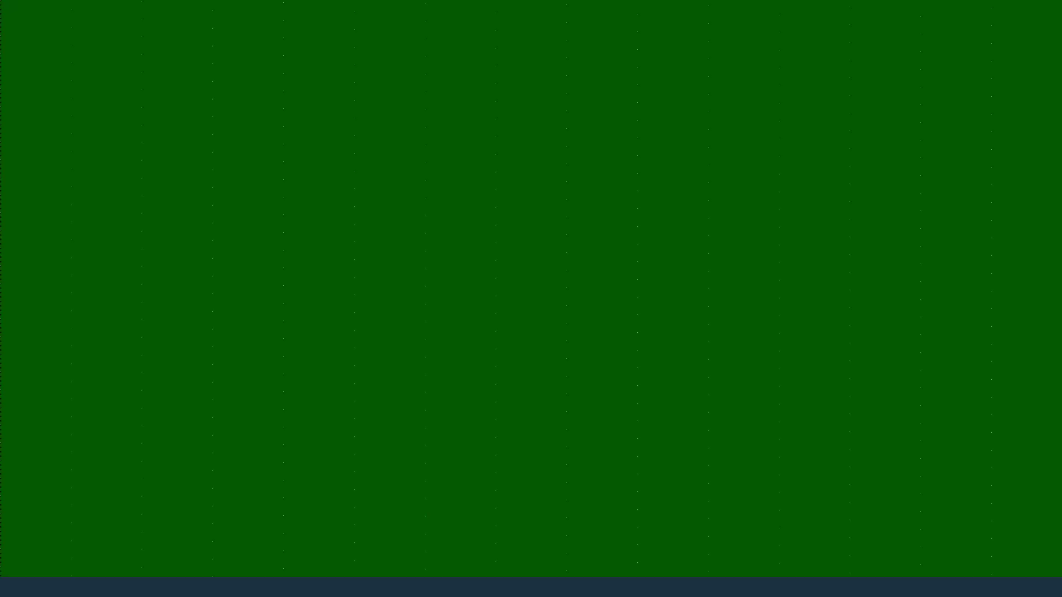
pyautogui.scroll(-2, 478, 203)
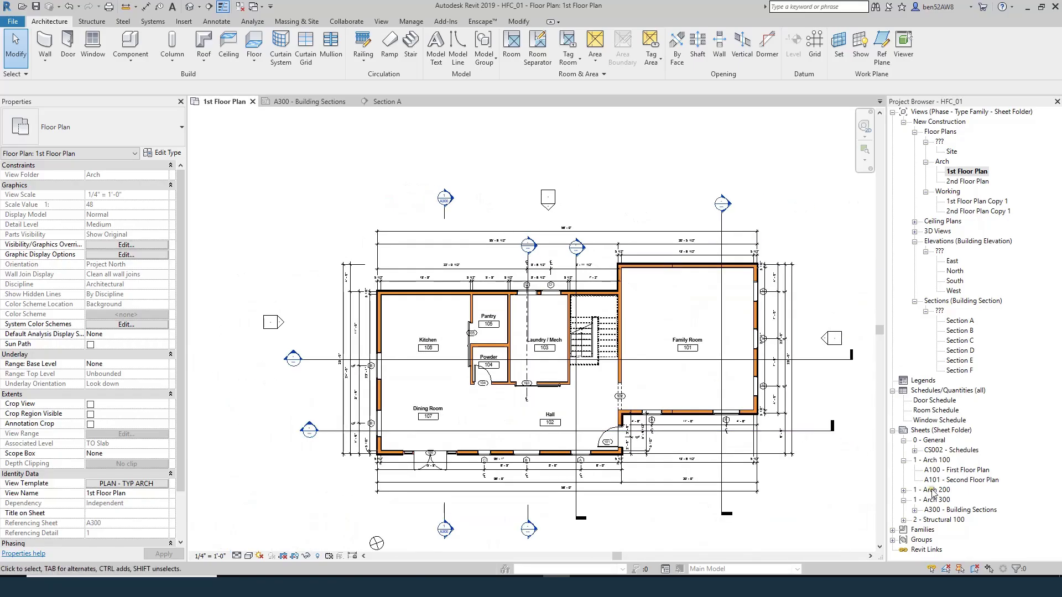
# - Set the detail number of the Section A viewport on sheet A300 to 99
pyautogui.doubleClick(965, 510)
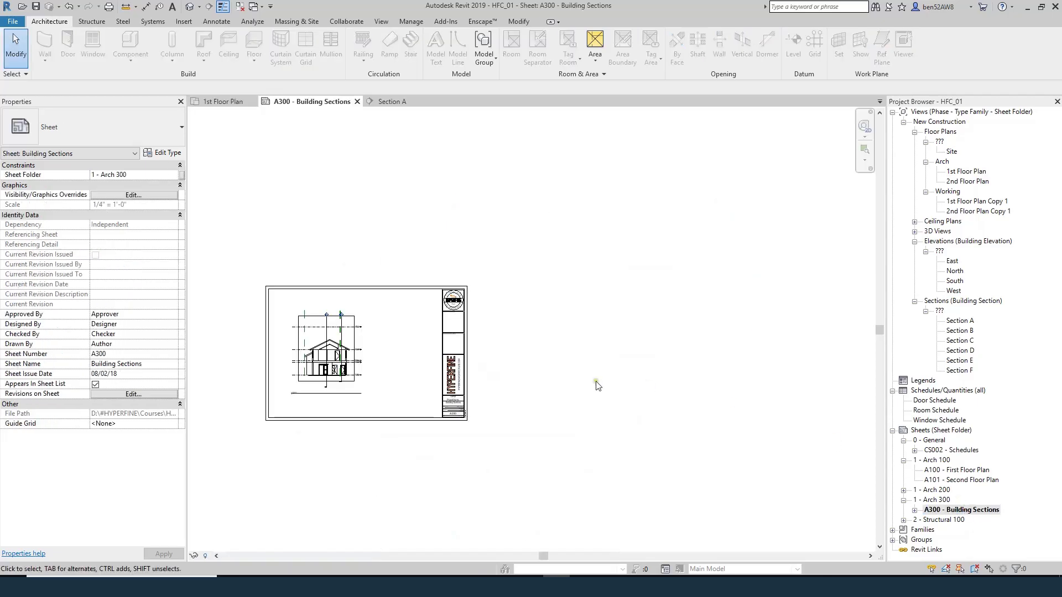
pyautogui.scroll(5, 290, 369)
pyautogui.click(440, 276)
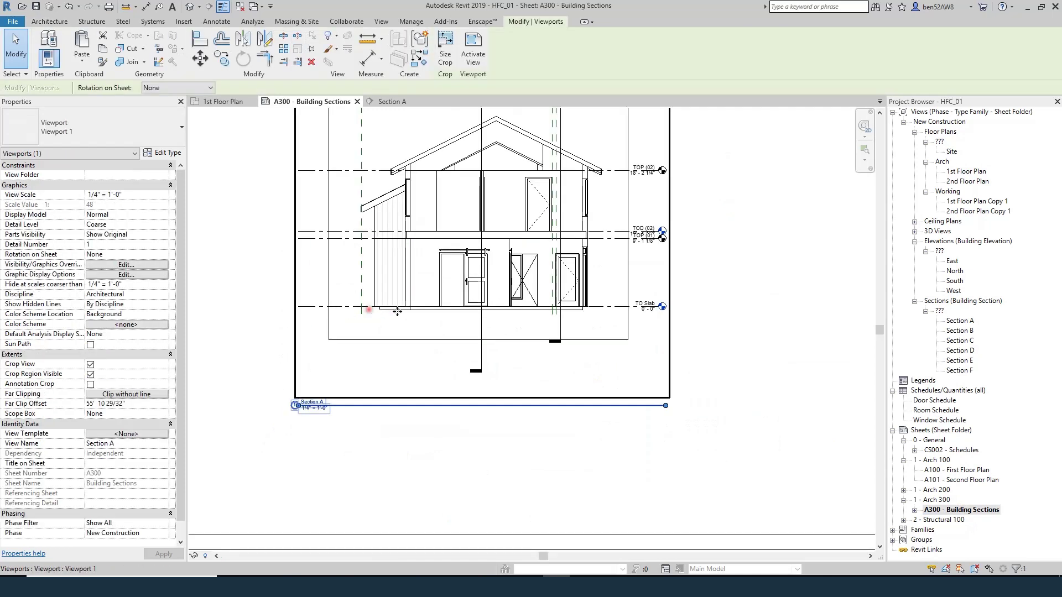
pyautogui.scroll(-2, 474, 311)
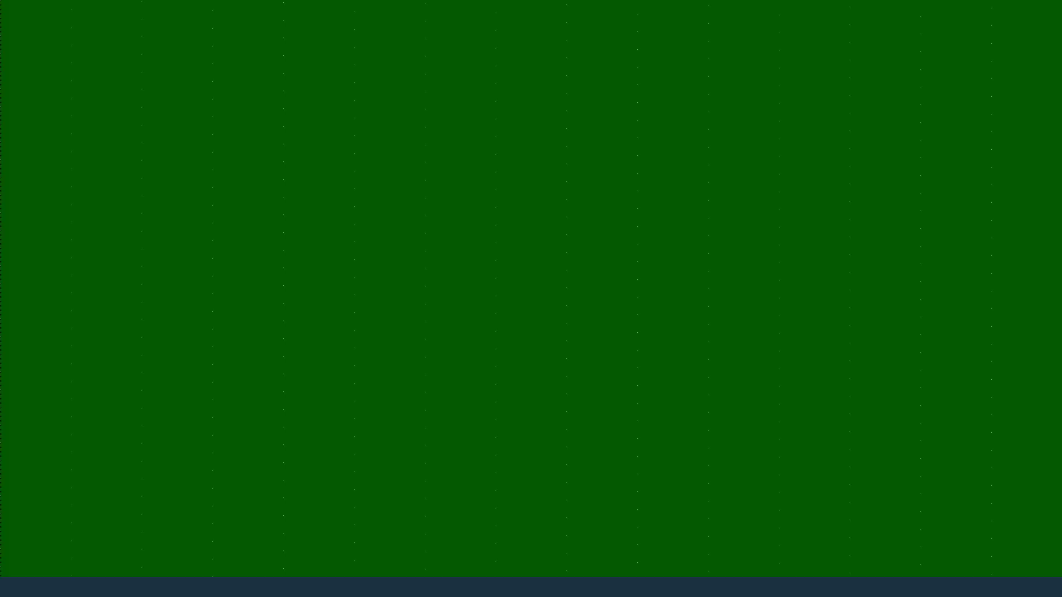
pyautogui.click(103, 244)
pyautogui.write('99')
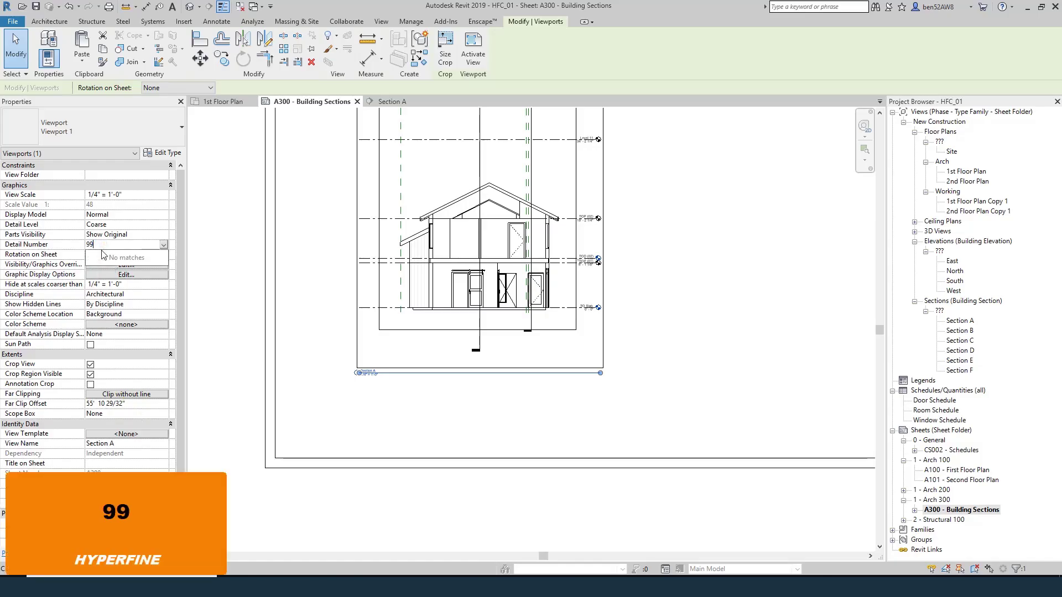
pyautogui.press('Return')
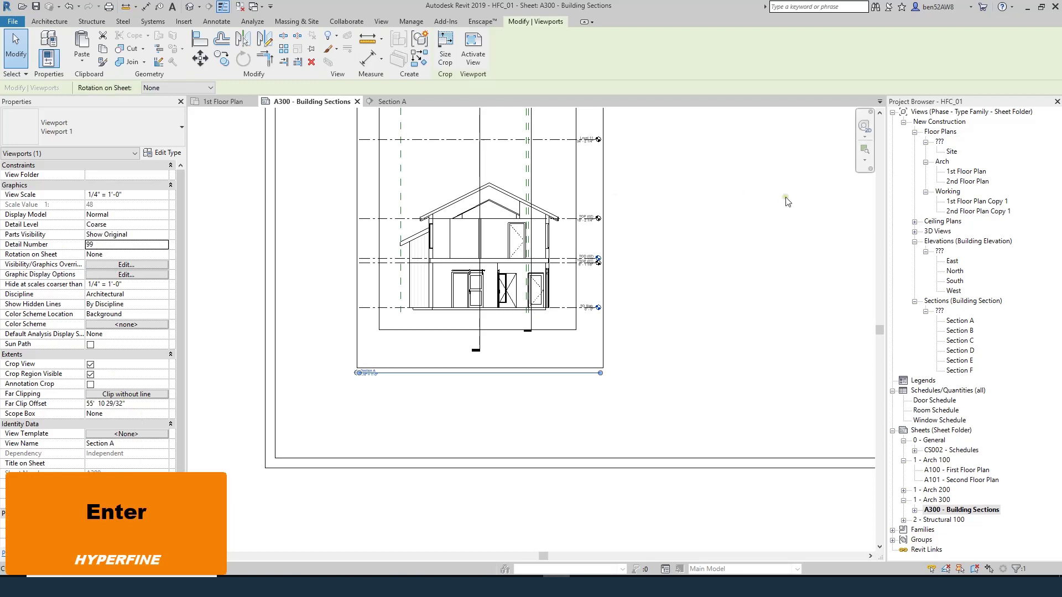
# - Check the Section A head's updated detail number in the 1st Floor Plan
pyautogui.doubleClick(962, 171)
pyautogui.scroll(5, 534, 202)
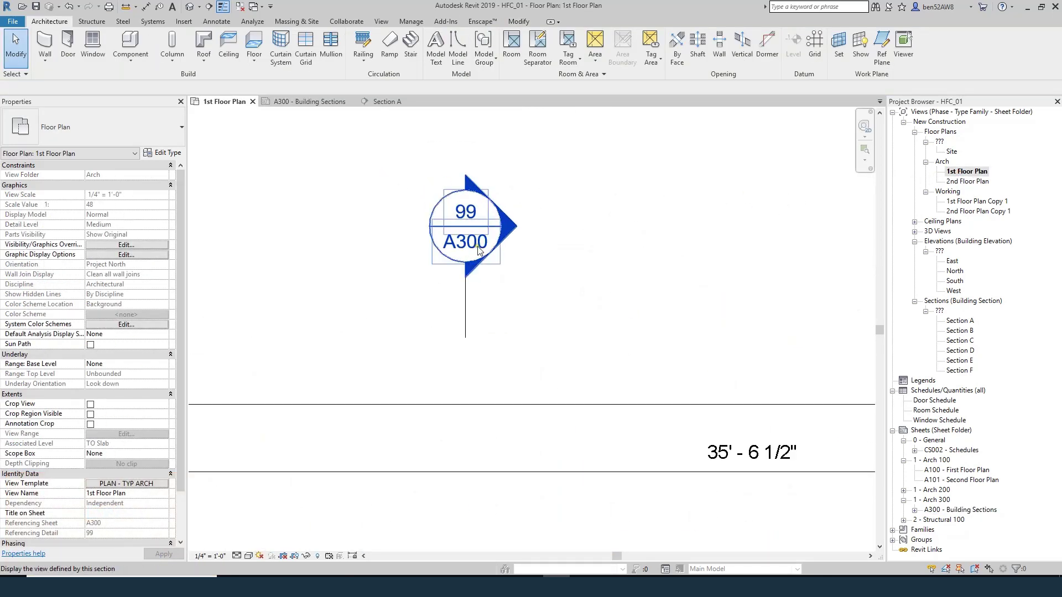
pyautogui.scroll(-3, 499, 276)
pyautogui.scroll(-2, 442, 250)
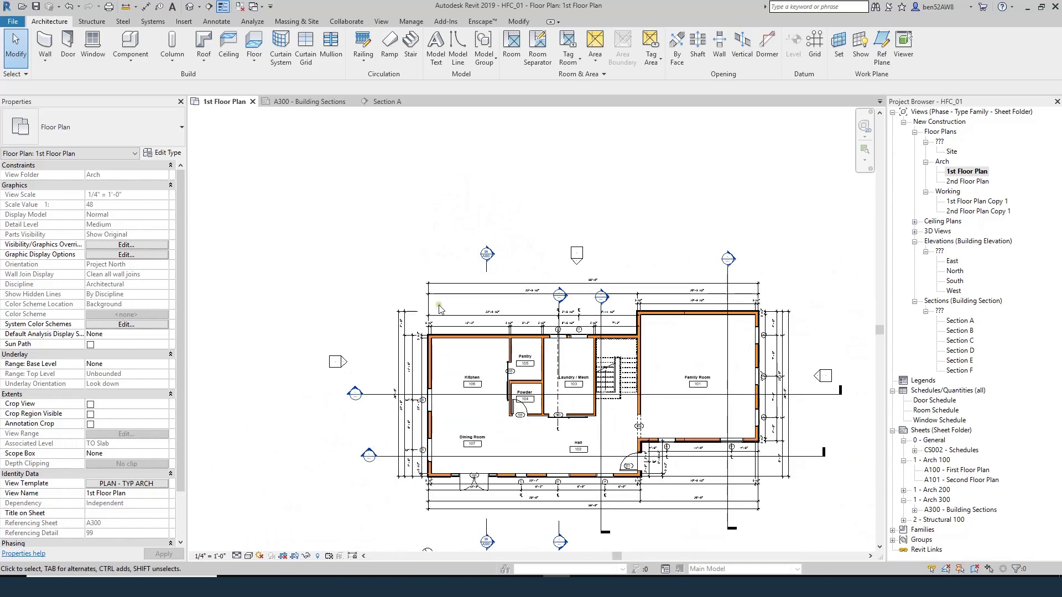
# - Return to sheet A300 and place the Section B view between Section A and the title block
pyautogui.doubleClick(932, 501)
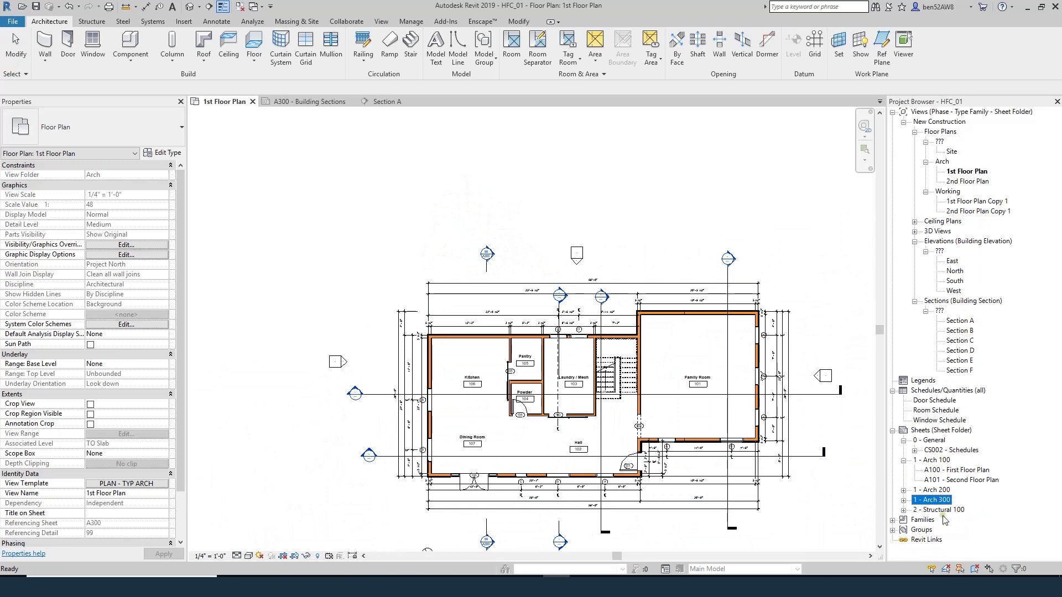
pyautogui.doubleClick(933, 500)
pyautogui.doubleClick(954, 509)
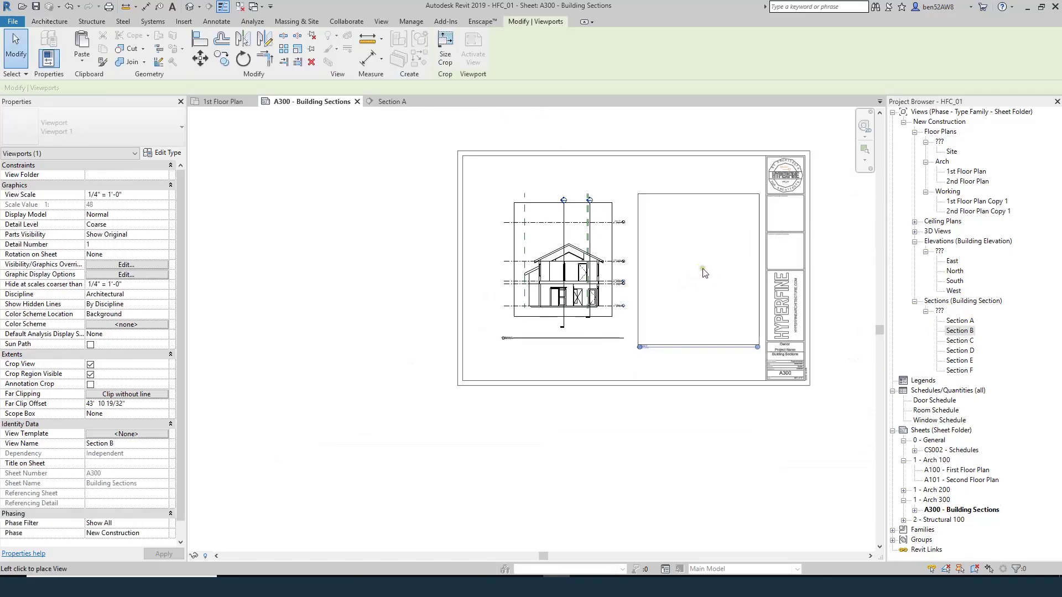
pyautogui.click(691, 275)
pyautogui.click(661, 424)
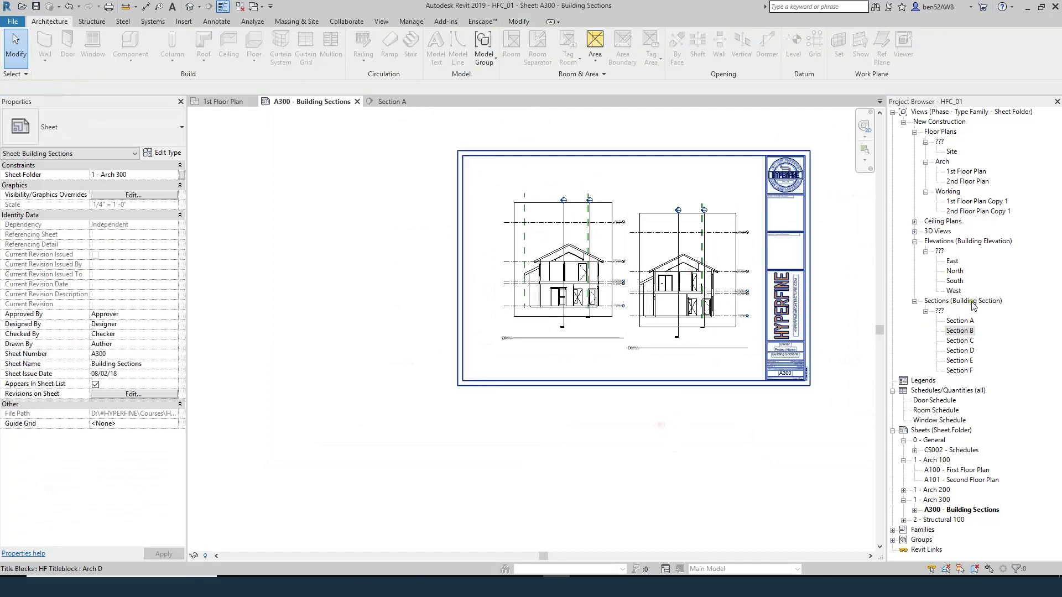
# - Place the Section C view below Section A on sheet A300
pyautogui.click(959, 340)
pyautogui.moveTo(960, 340); pyautogui.dragTo(575, 363)
pyautogui.click(575, 362)
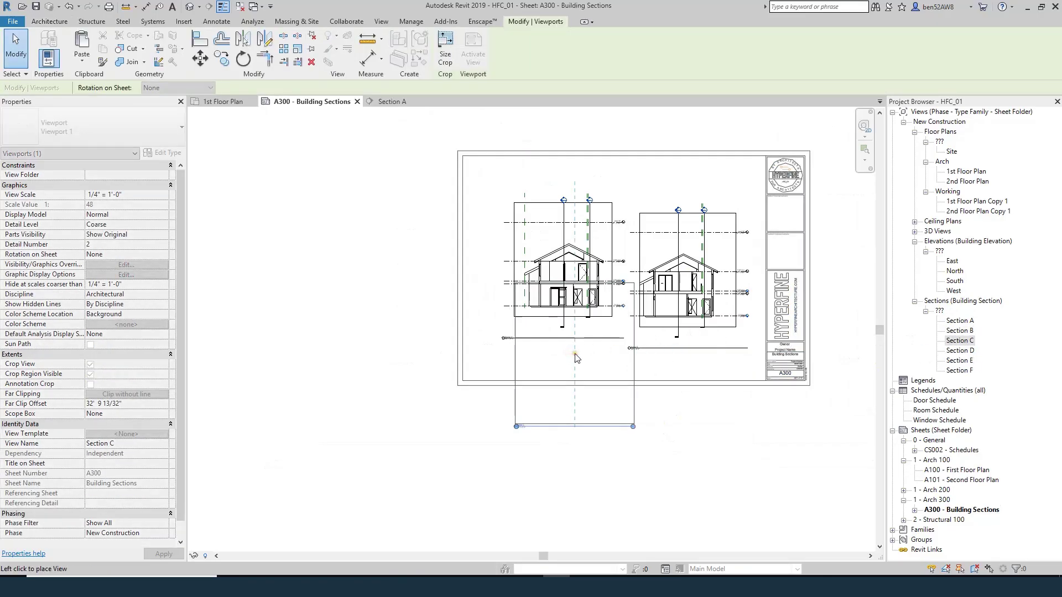
pyautogui.click(402, 290)
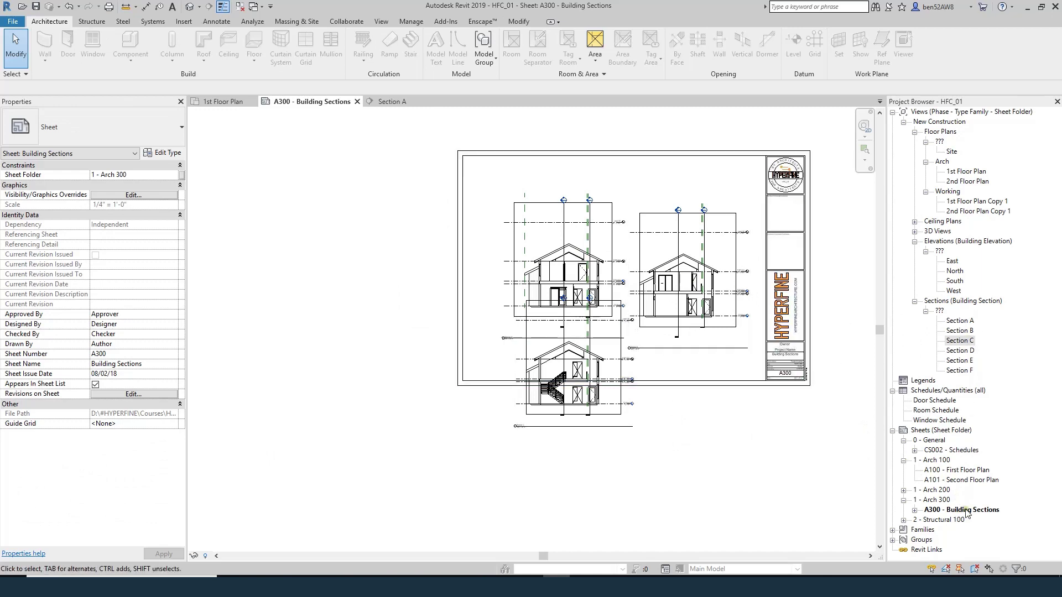
# - Return to the 1st Floor Plan and check the sheet references in the Section B and Section C heads
pyautogui.doubleClick(960, 470)
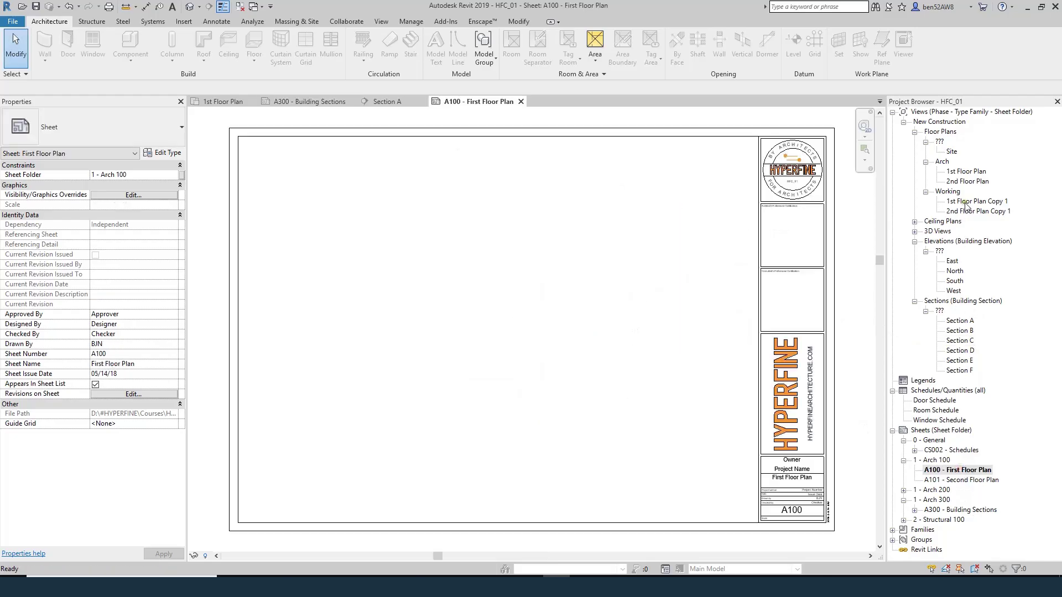
pyautogui.doubleClick(965, 172)
pyautogui.scroll(3, 610, 339)
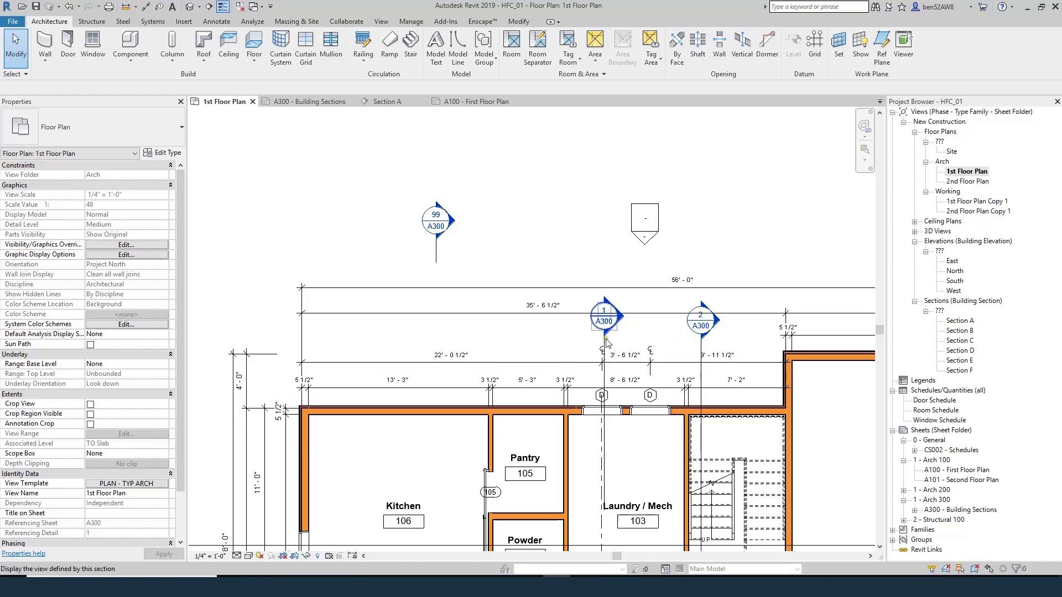
# - Move the Section B and Section C heads up in the floor plan to line up with the Section A head
pyautogui.click(608, 452)
pyautogui.moveTo(603, 330); pyautogui.dragTo(604, 217)
pyautogui.click(699, 318)
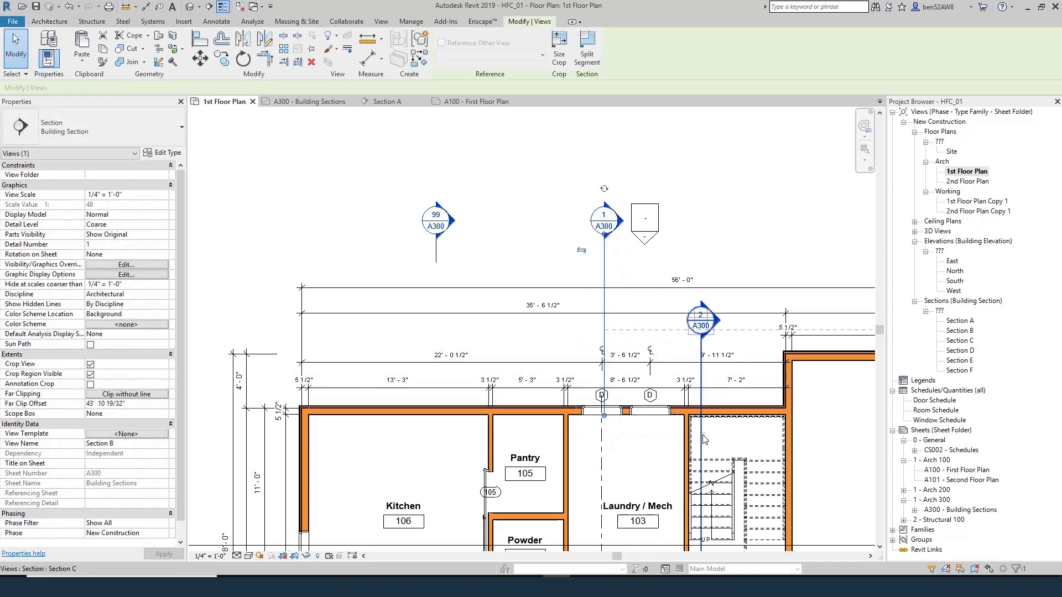
pyautogui.moveTo(698, 318); pyautogui.dragTo(708, 220)
pyautogui.scroll(-2, 708, 220)
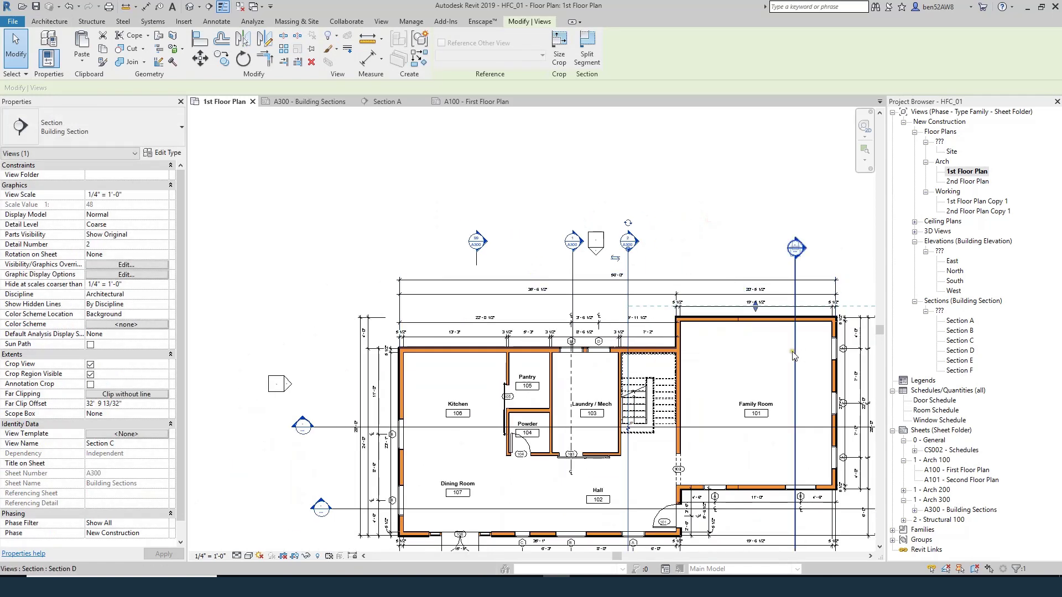
pyautogui.scroll(-2, 613, 228)
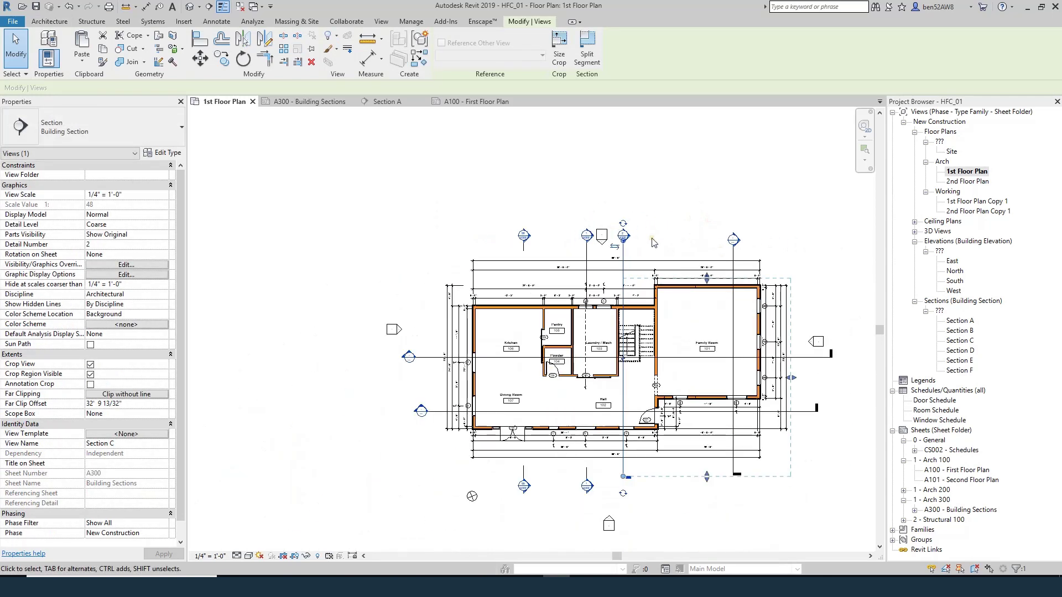
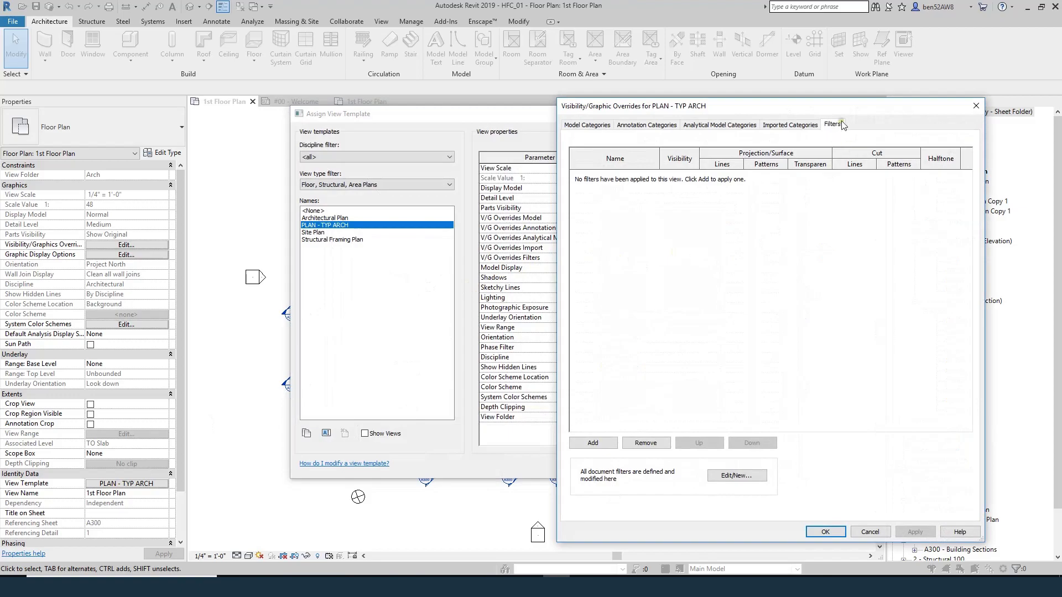
# - Create a new rule-based filter named Hide Unreferenced Views for the PLAN - TYP ARCH view template
pyautogui.click(601, 443)
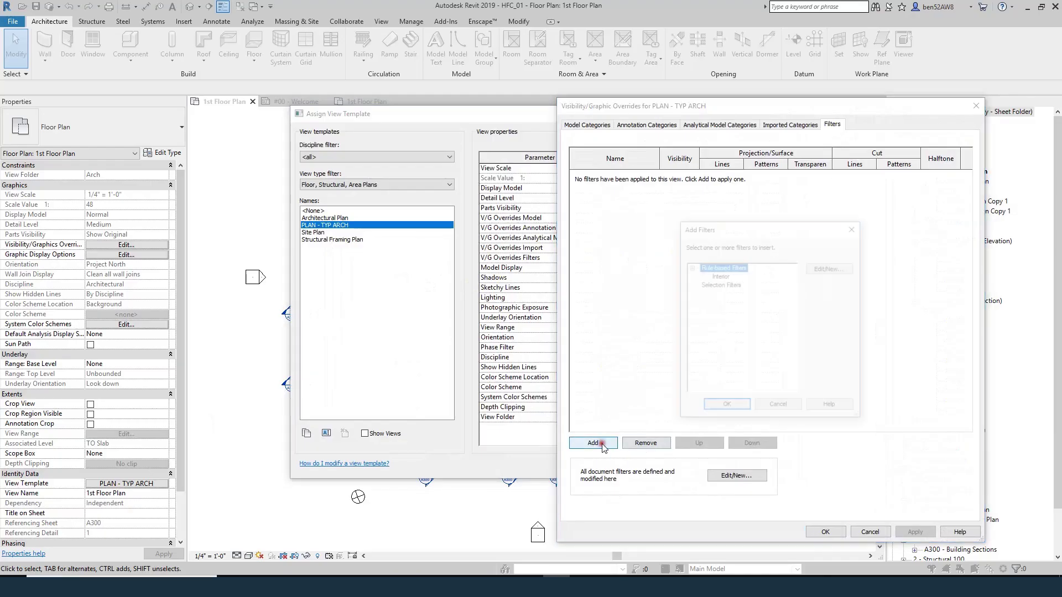
pyautogui.click(835, 270)
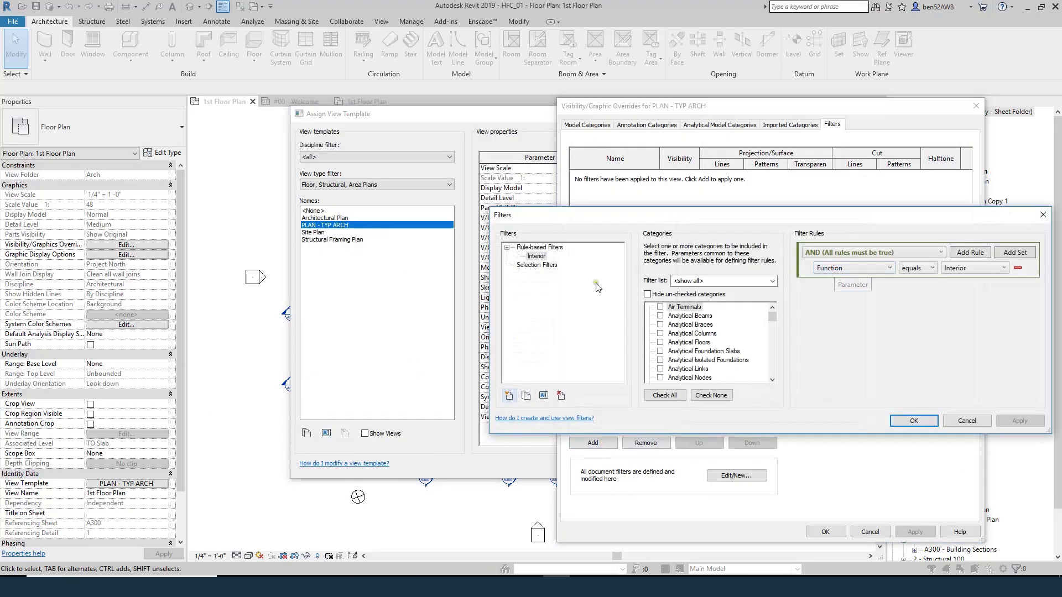
pyautogui.click(509, 395)
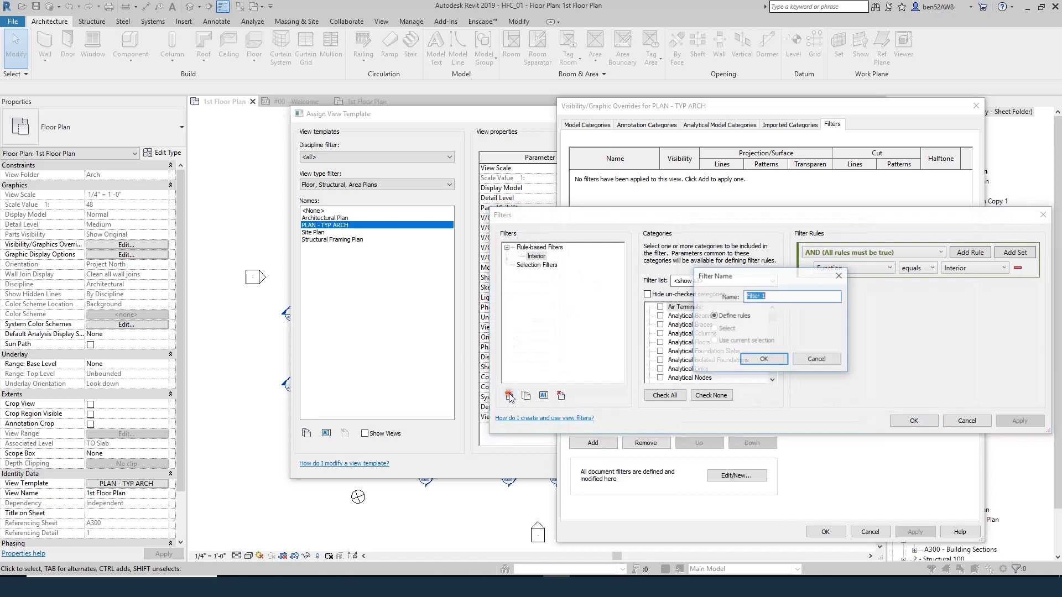
pyautogui.write('Hide U')
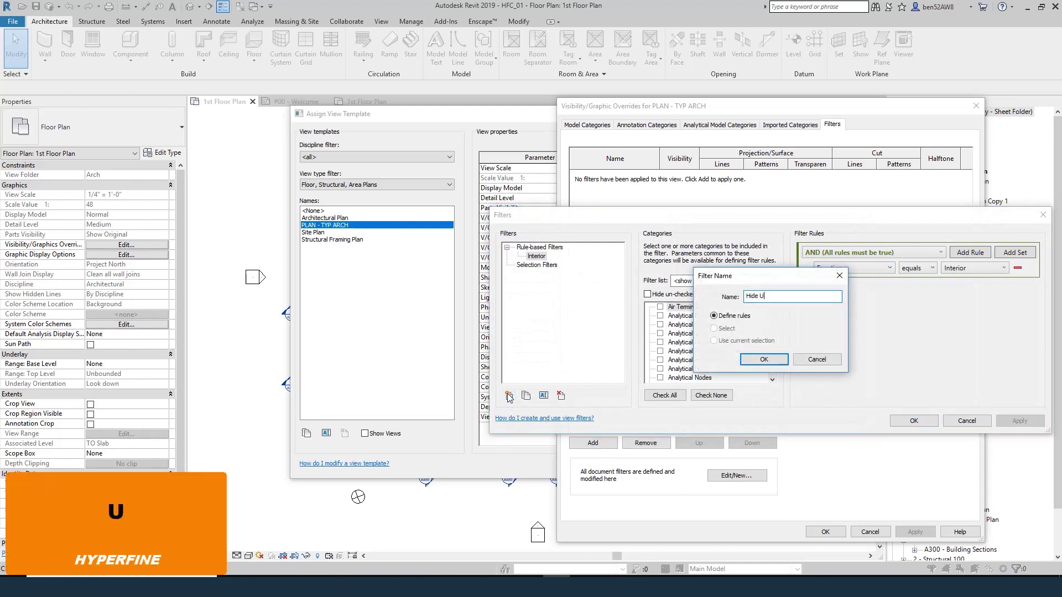
pyautogui.write('nreferenc')
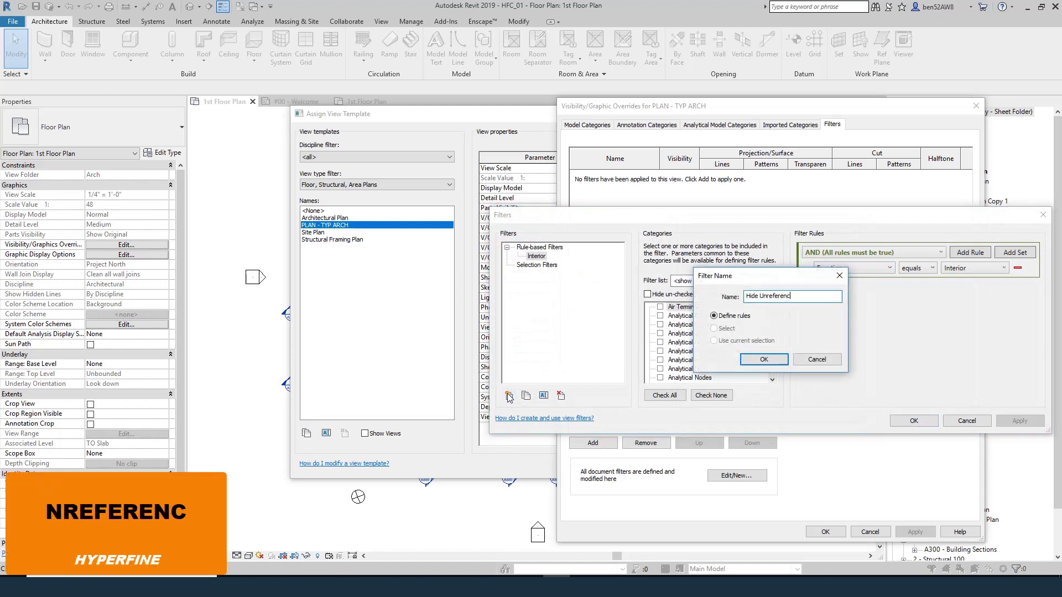
pyautogui.write('ed View')
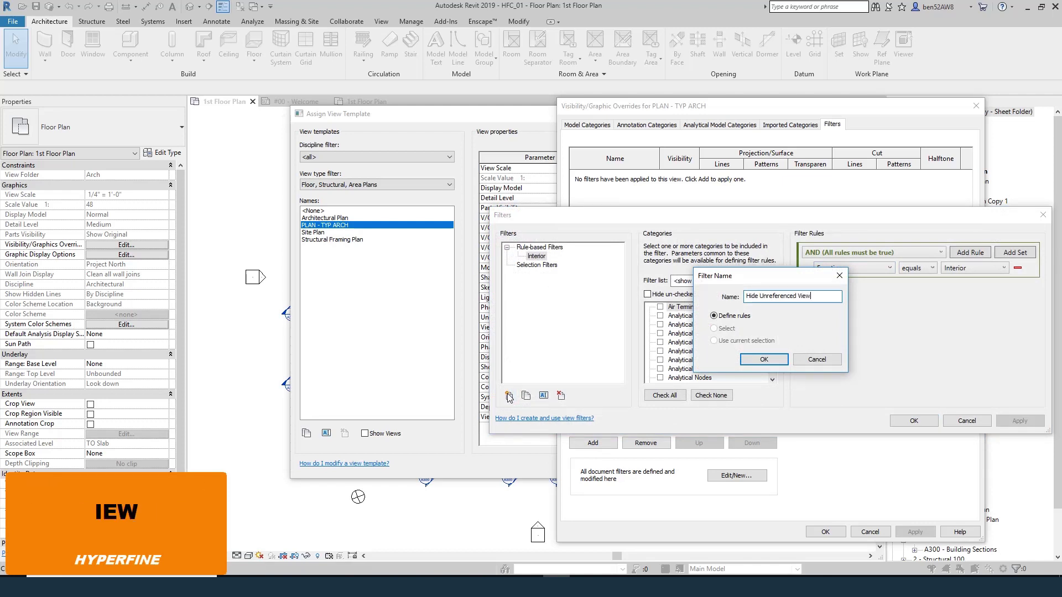
pyautogui.write('s')
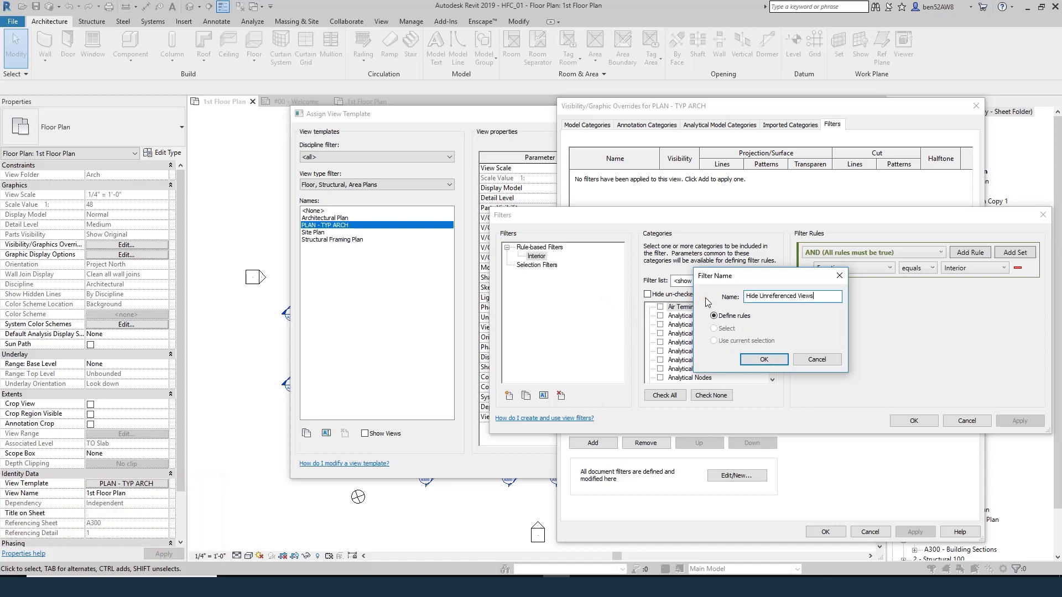
pyautogui.click(763, 360)
# - Include the Callouts, Elevations and Sections categories in the Hide Unreferenced Views filter
pyautogui.click(556, 257)
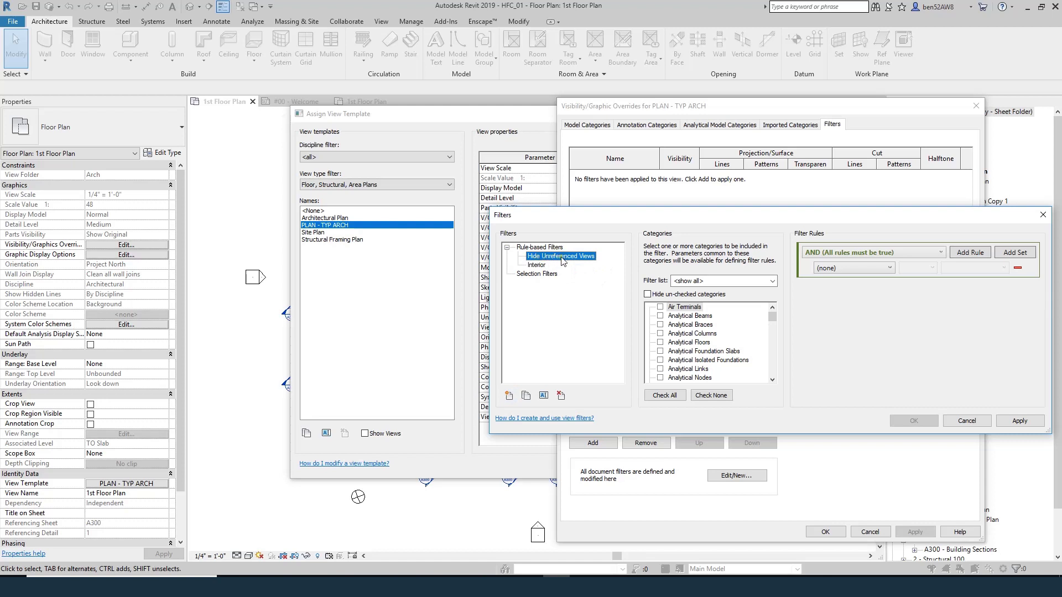
pyautogui.click(685, 343)
pyautogui.press('c')
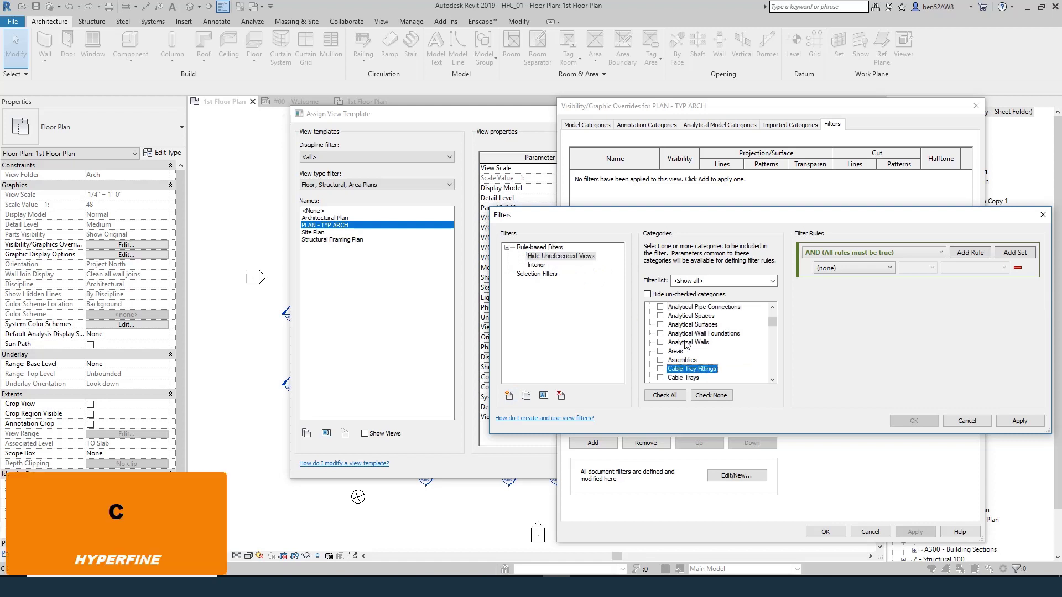
pyautogui.scroll(-1, 686, 346)
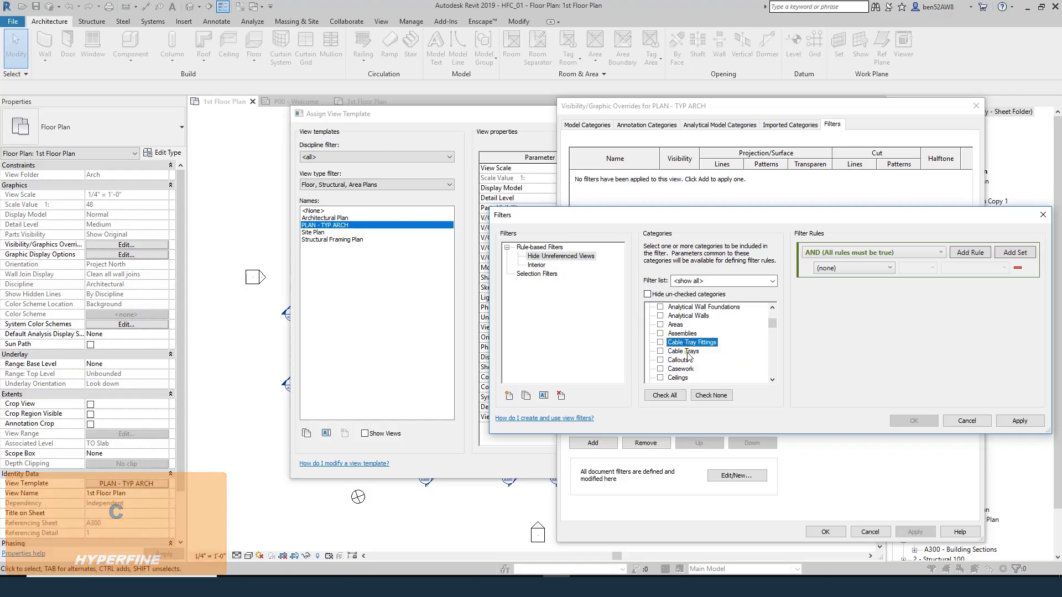
pyautogui.click(660, 360)
pyautogui.press('e')
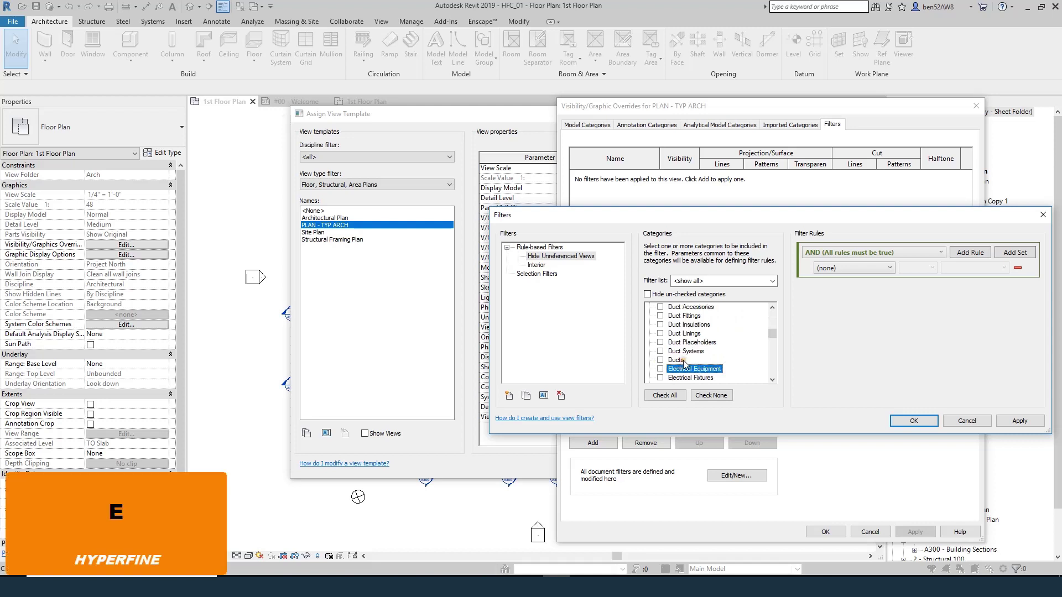
pyautogui.press('e')
pyautogui.press('e')
pyautogui.click(659, 369)
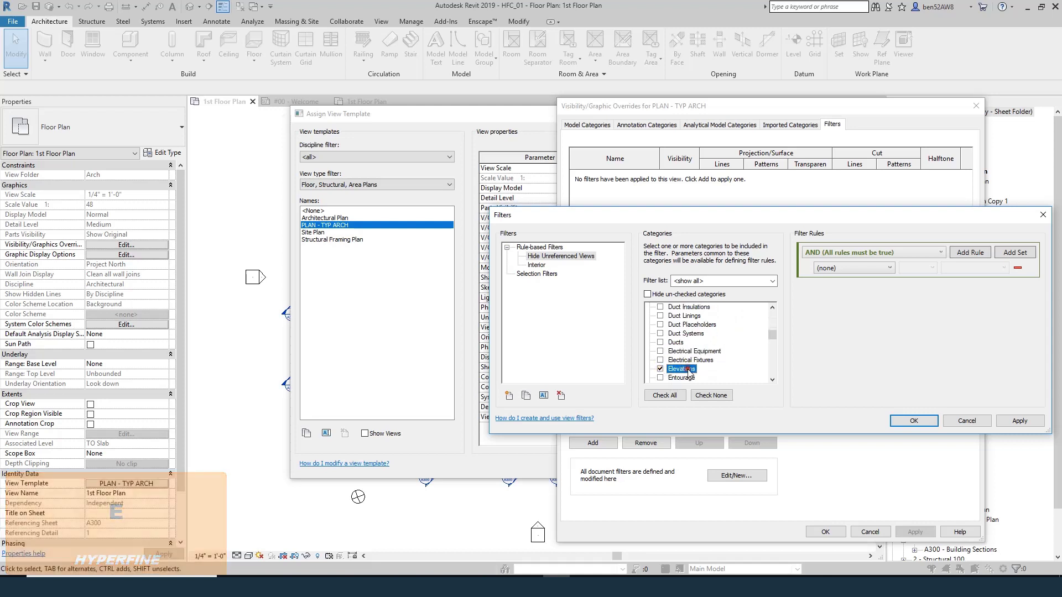
pyautogui.press('s')
pyautogui.press('e')
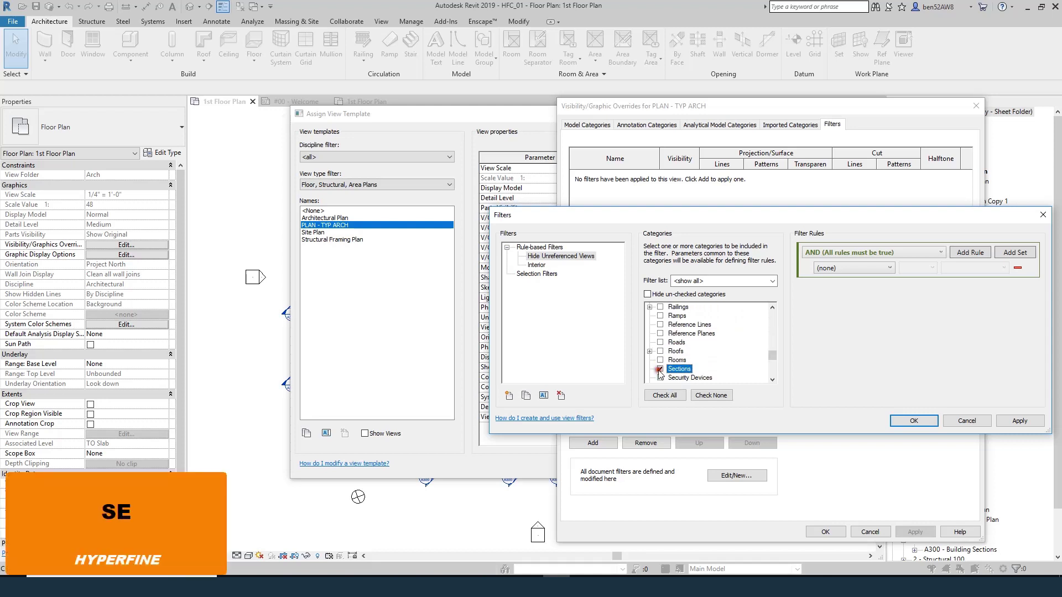
pyautogui.click(659, 370)
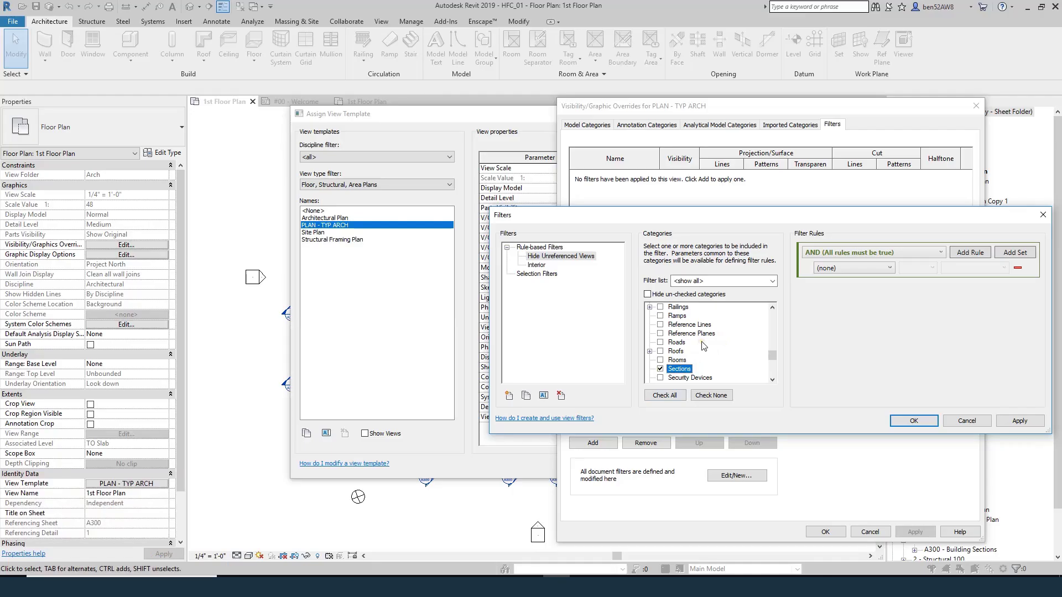
# - Define the filter rule as Sheet Number equals a blank value and save the filter
pyautogui.click(877, 253)
pyautogui.click(872, 253)
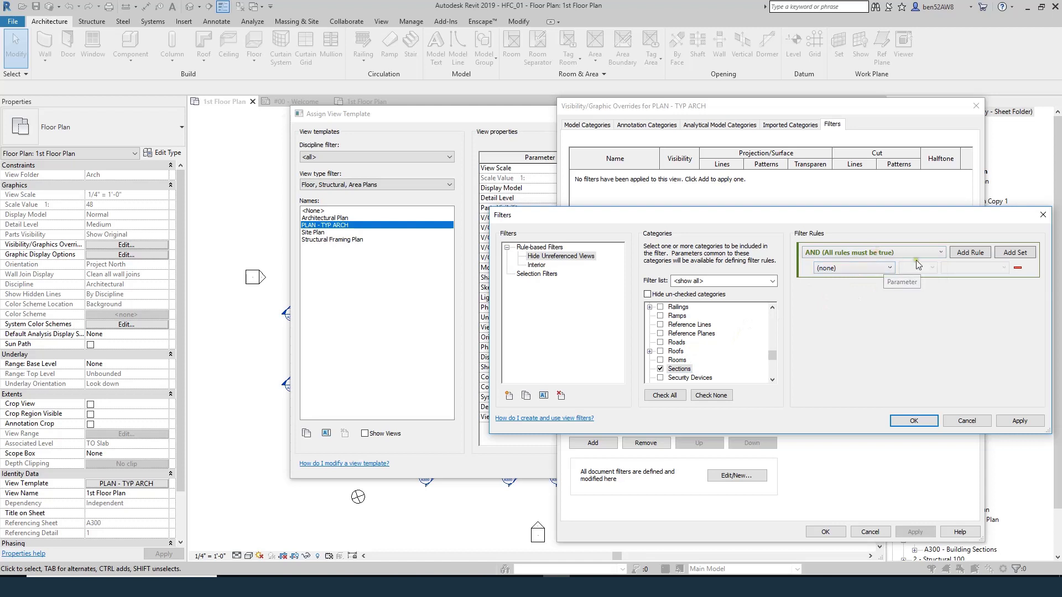
pyautogui.click(854, 270)
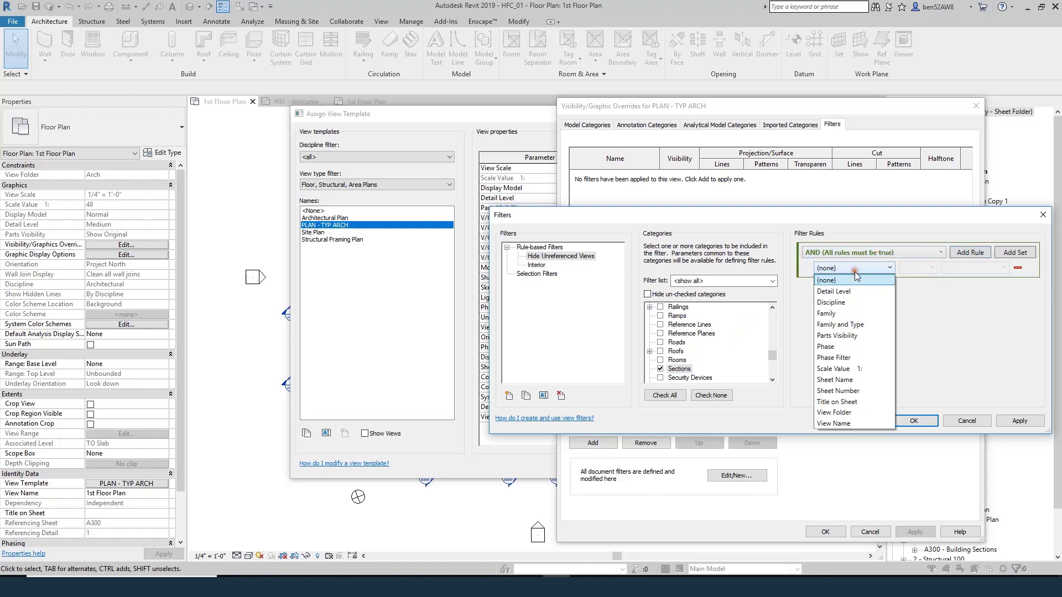
pyautogui.click(840, 391)
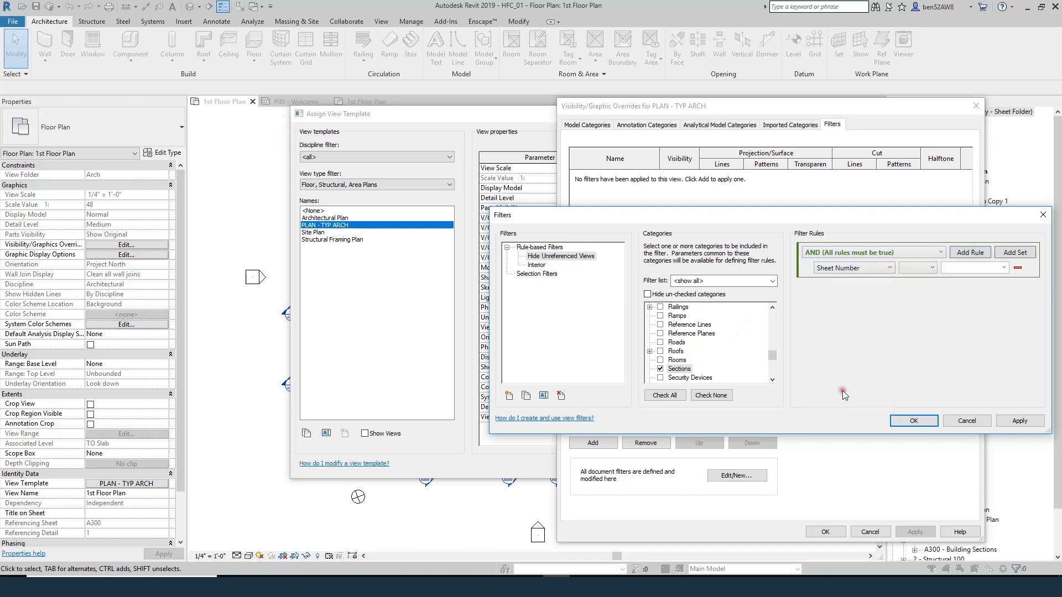
pyautogui.click(928, 271)
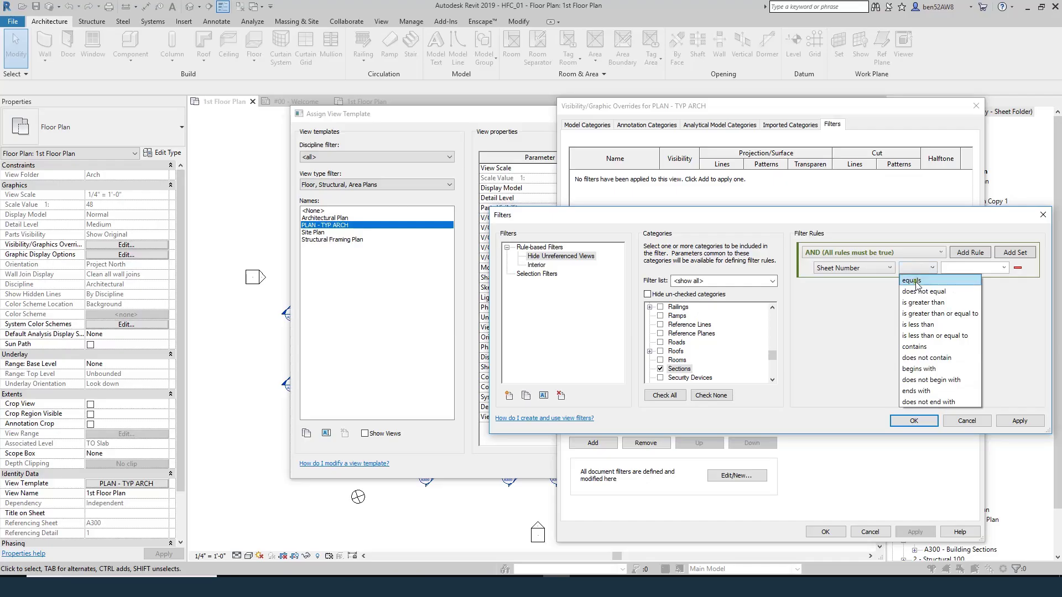
pyautogui.click(915, 279)
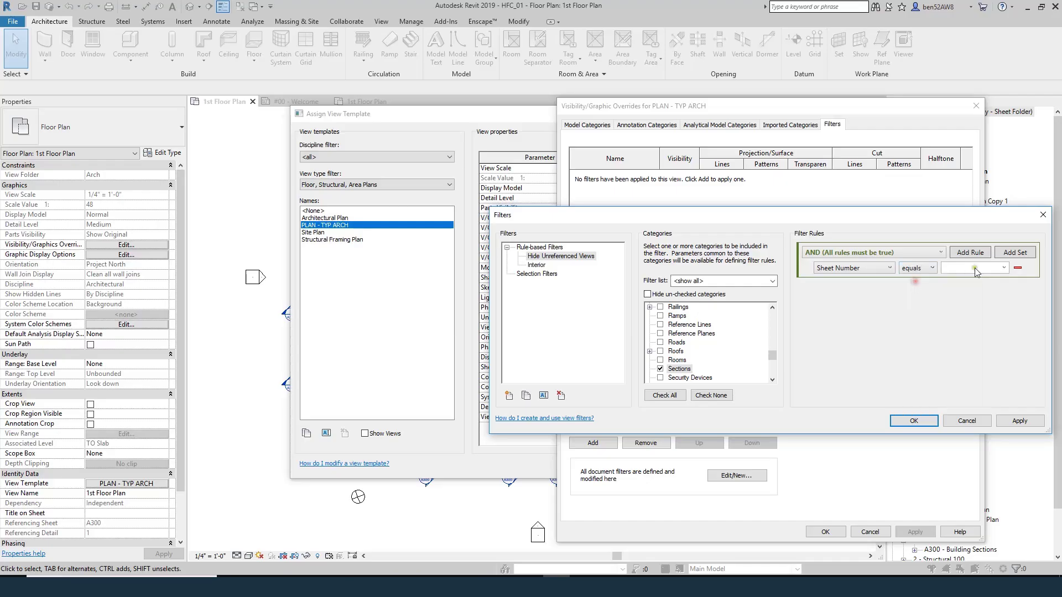
pyautogui.click(914, 421)
# - Add the Hide Unreferenced Views filter to the PLAN - TYP ARCH template with its visibility turned off, and apply the template
pyautogui.click(725, 408)
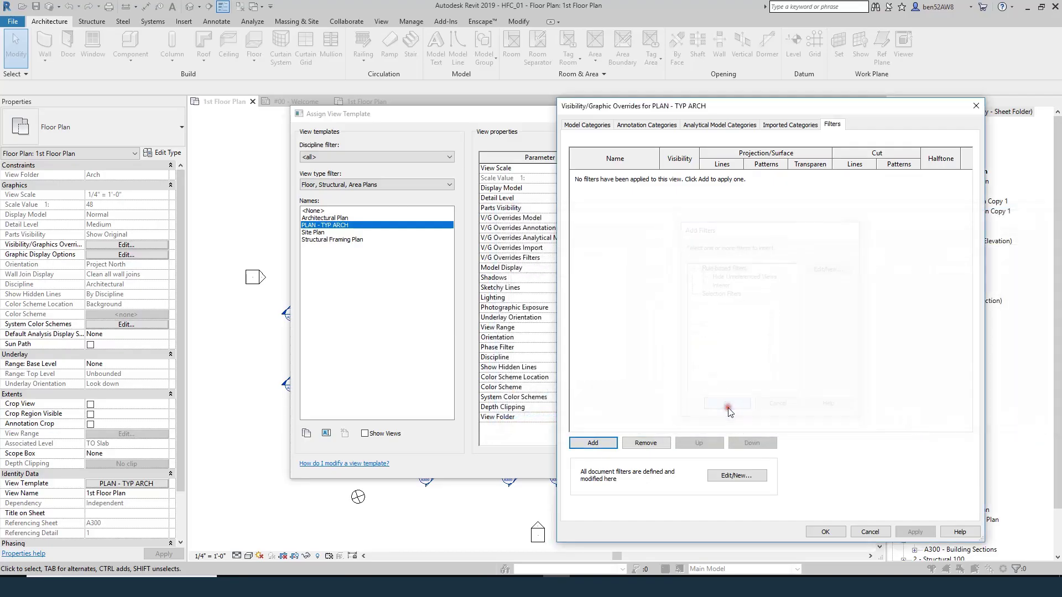
pyautogui.click(592, 443)
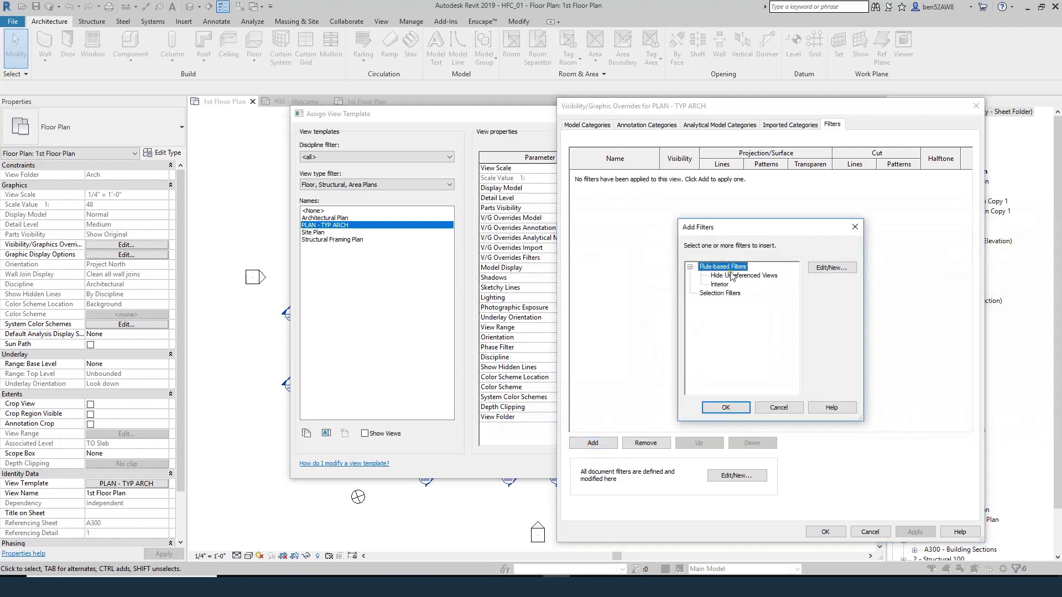
pyautogui.click(732, 275)
pyautogui.click(723, 408)
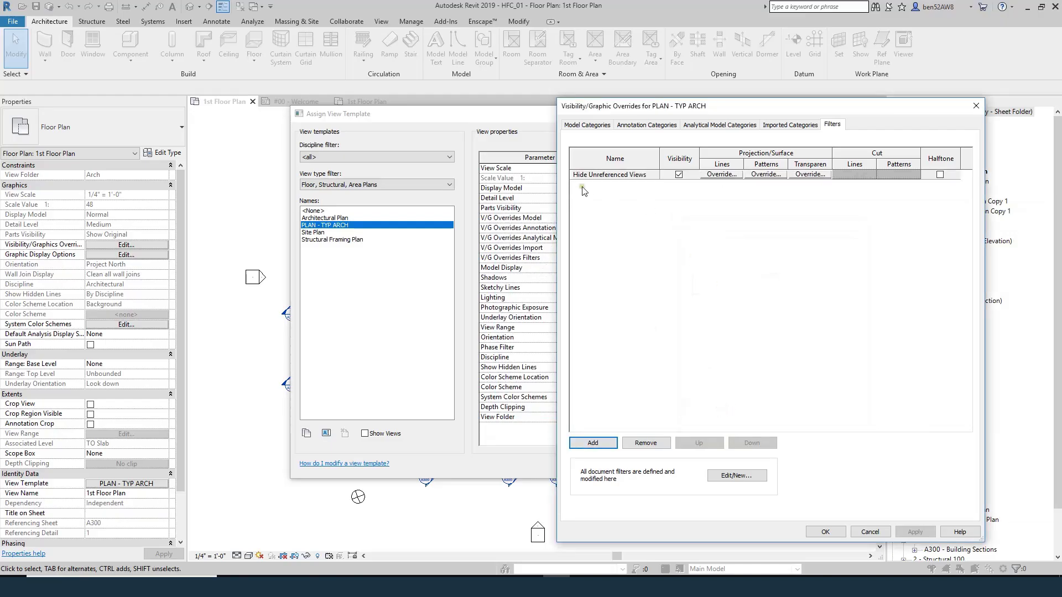
pyautogui.click(679, 175)
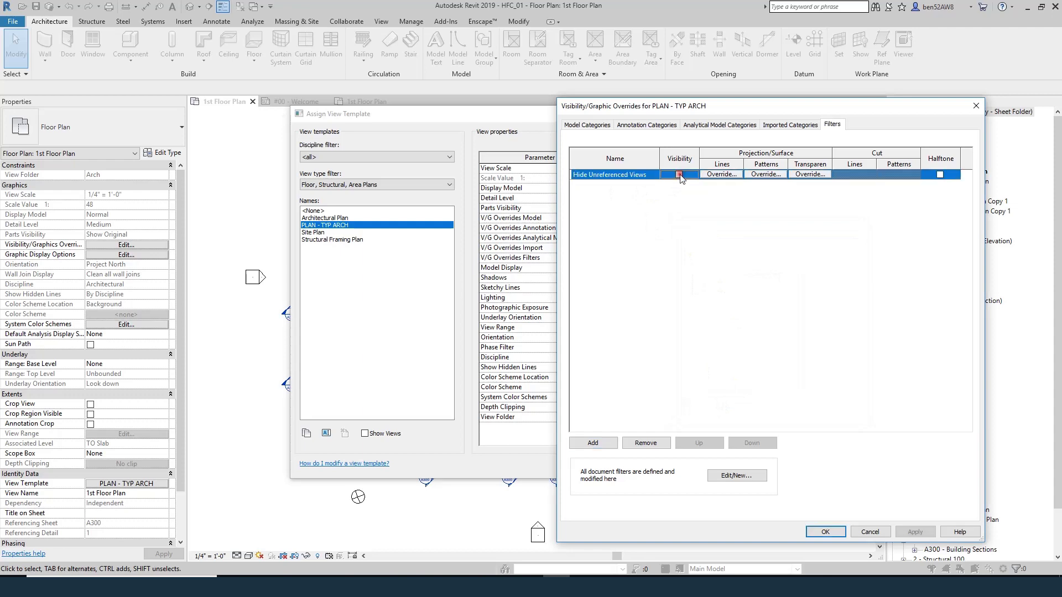
pyautogui.click(825, 532)
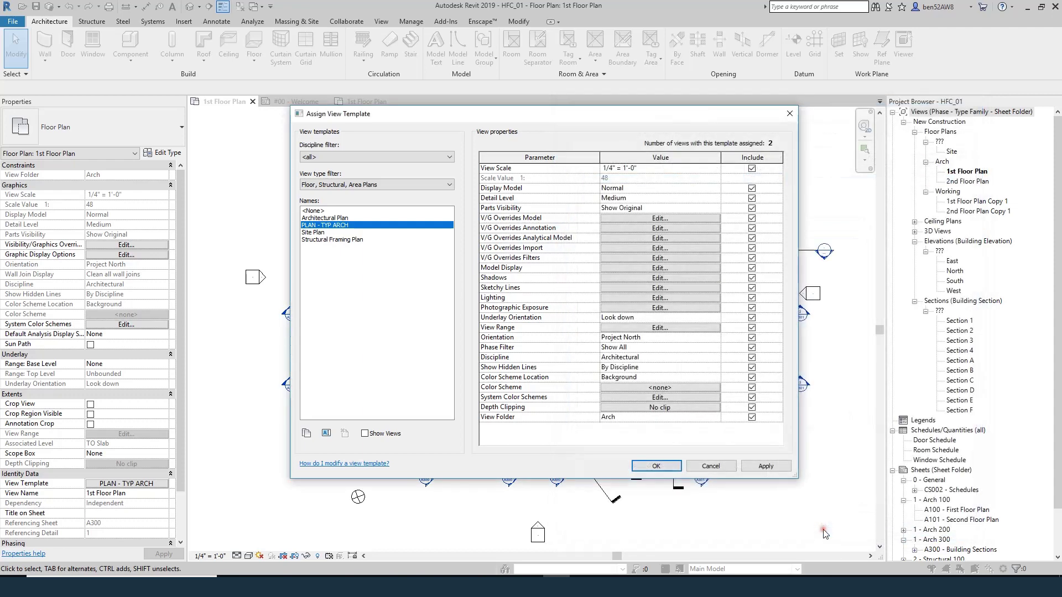
pyautogui.click(658, 467)
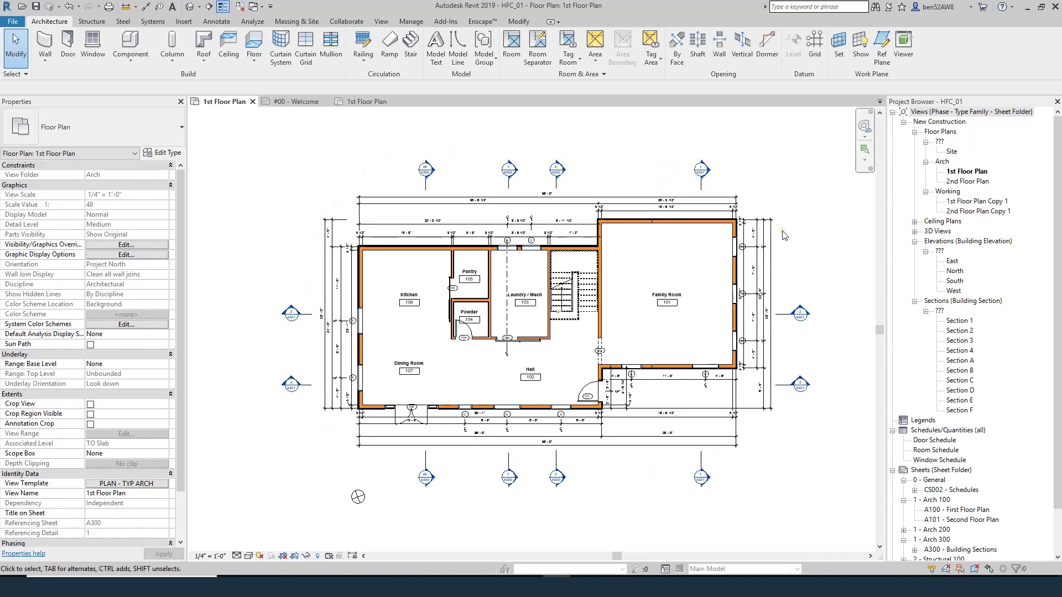
# - Compare the view tags in the working view 1st Floor Plan Copy 1 with those in the 1st Floor Plan
pyautogui.doubleClick(968, 202)
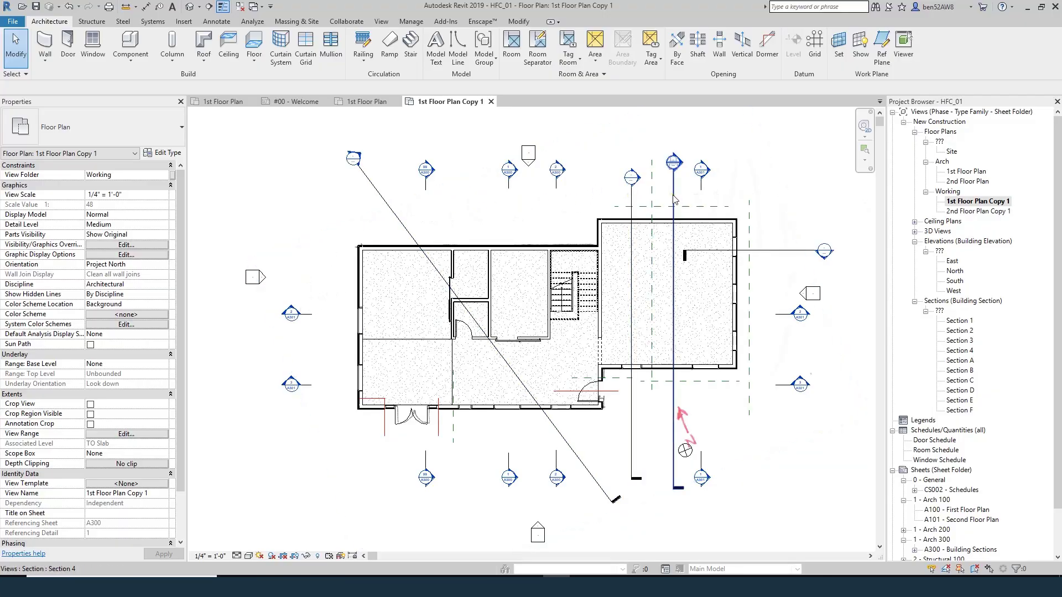
pyautogui.doubleClick(966, 171)
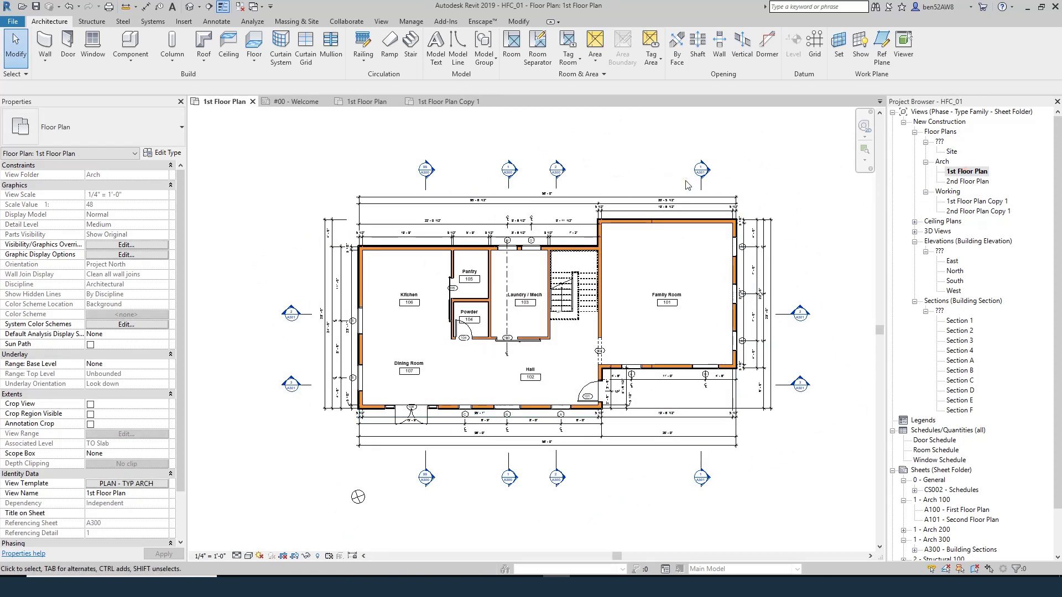
pyautogui.click(638, 166)
# - Try enabling Hide unreferenced view tags in the print setup, and leave without saving or printing
pyautogui.hotkey('ctrl', 'p')
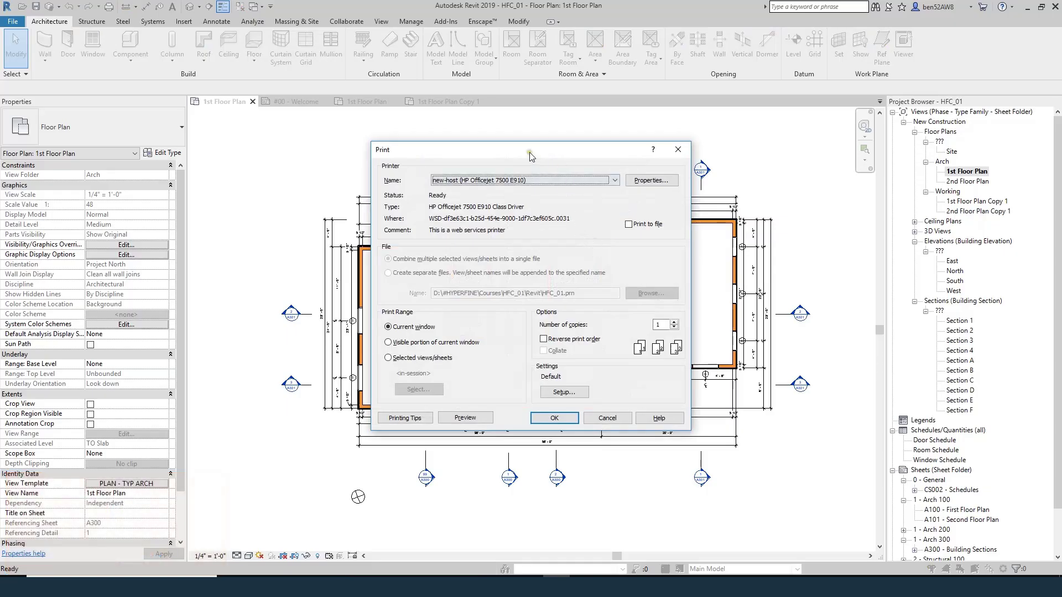
pyautogui.click(563, 393)
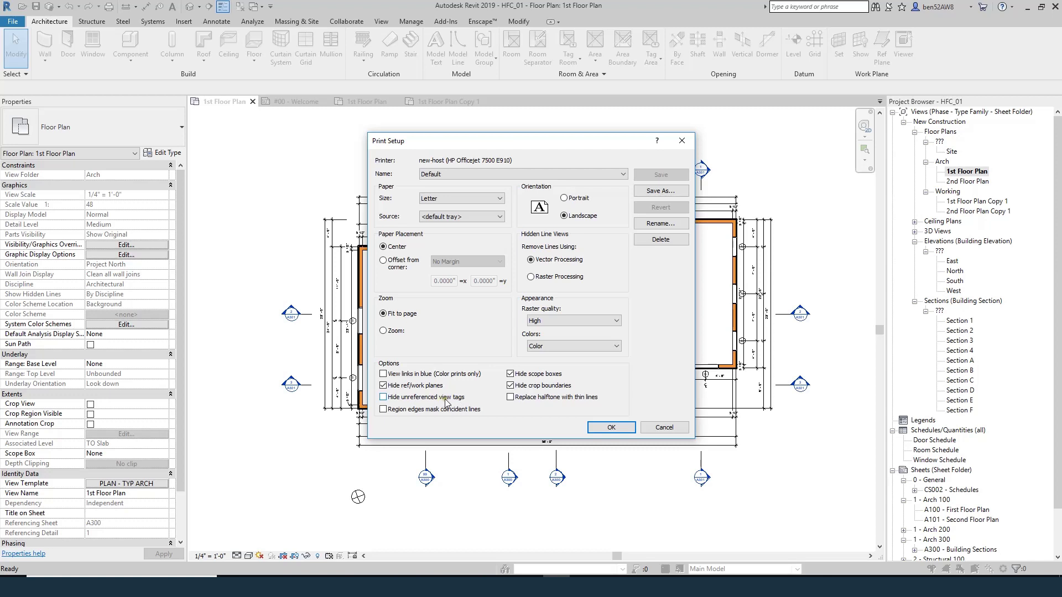
pyautogui.click(444, 398)
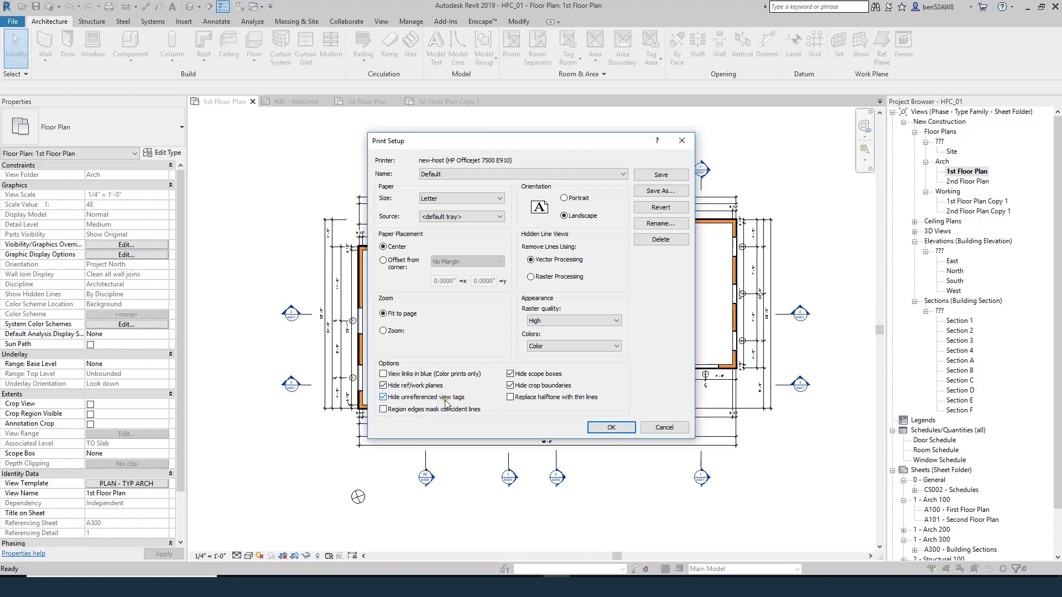
pyautogui.click(662, 427)
pyautogui.click(607, 418)
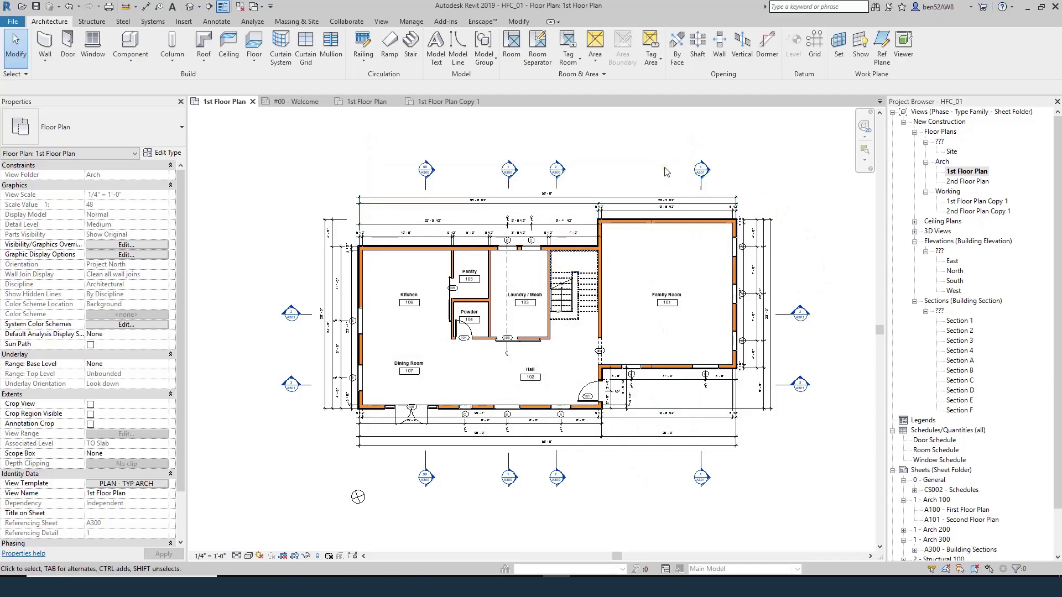
# - Draw a vertical building section through the west part of the Family Room in the 1st Floor Plan, and open its section view
pyautogui.press('s')
pyautogui.press('e')
pyautogui.click(641, 169)
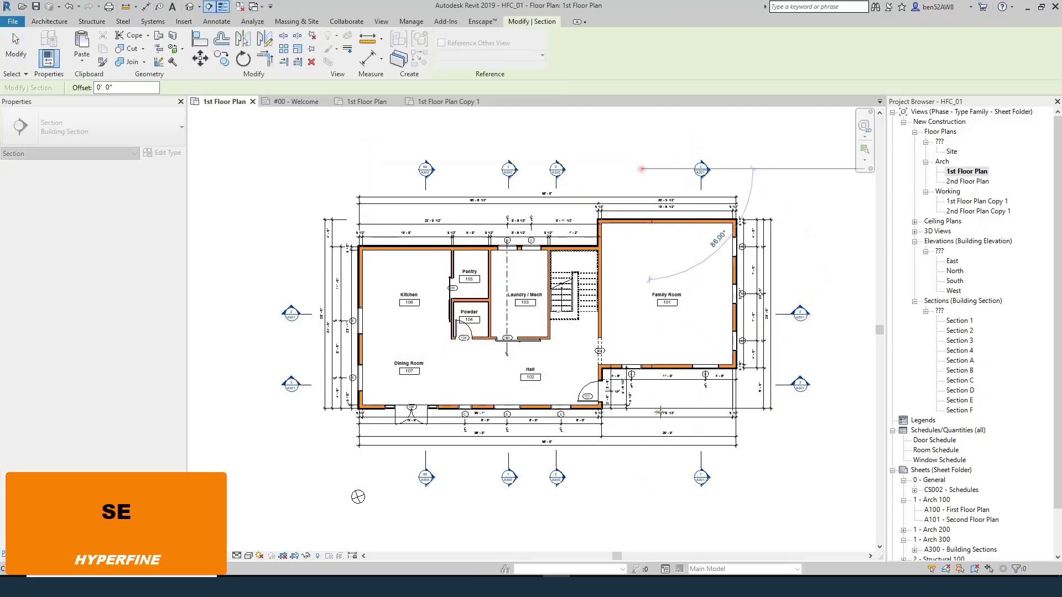
pyautogui.click(640, 474)
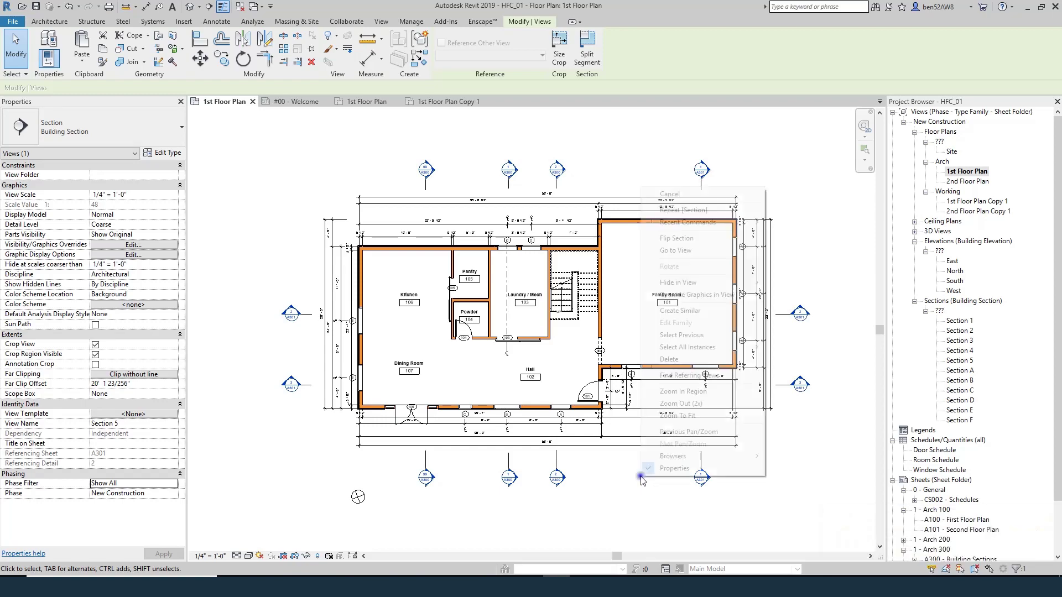
pyautogui.rightClick(641, 481)
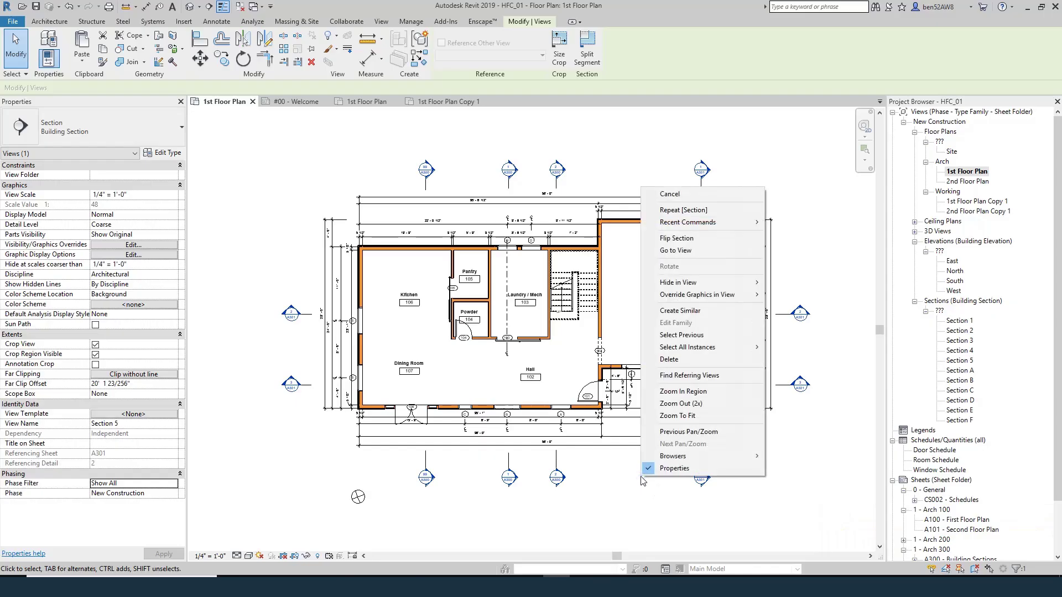
pyautogui.click(686, 253)
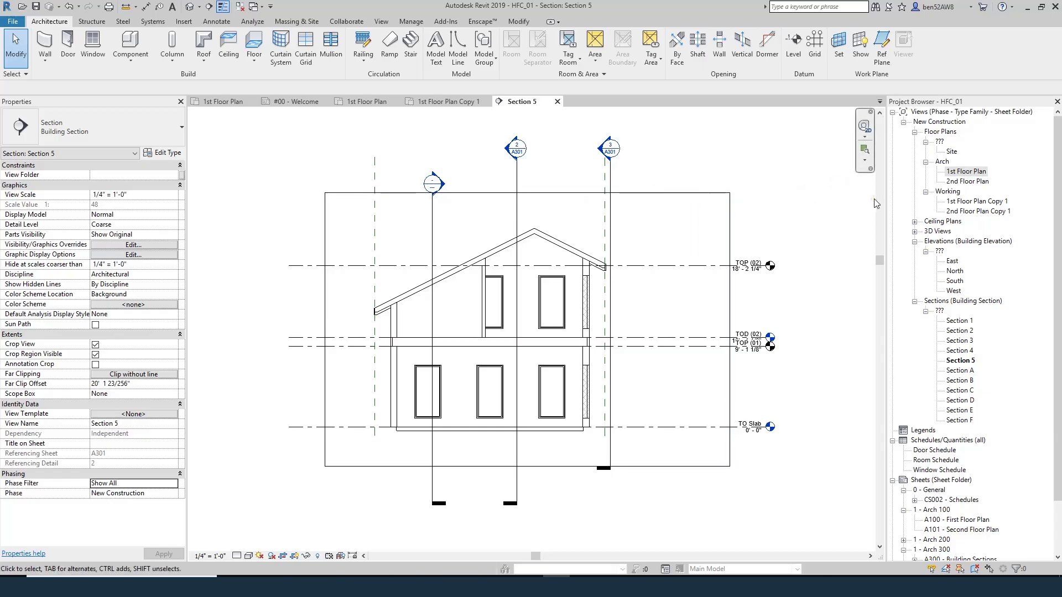
# - Return to the working view 1st Floor Plan Copy 1 and open the view of the section above the Kitchen from its head
pyautogui.doubleClick(968, 201)
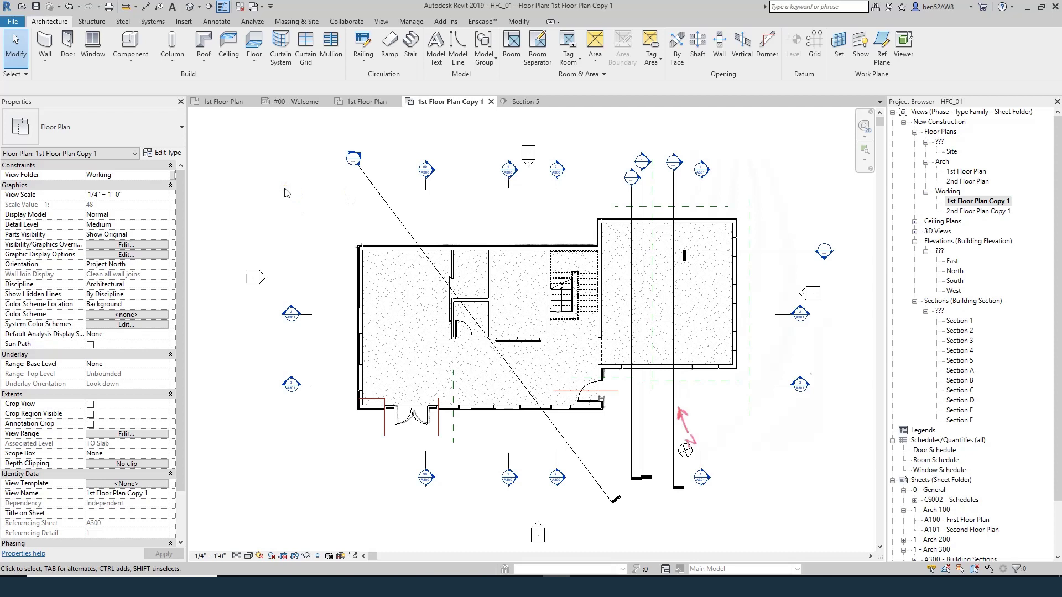
pyautogui.doubleClick(426, 168)
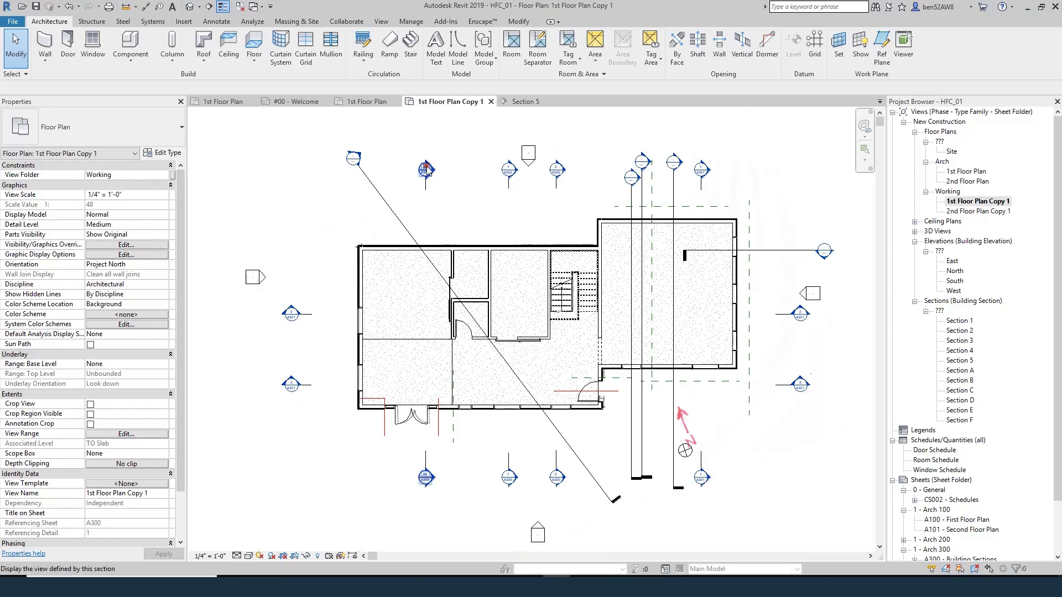